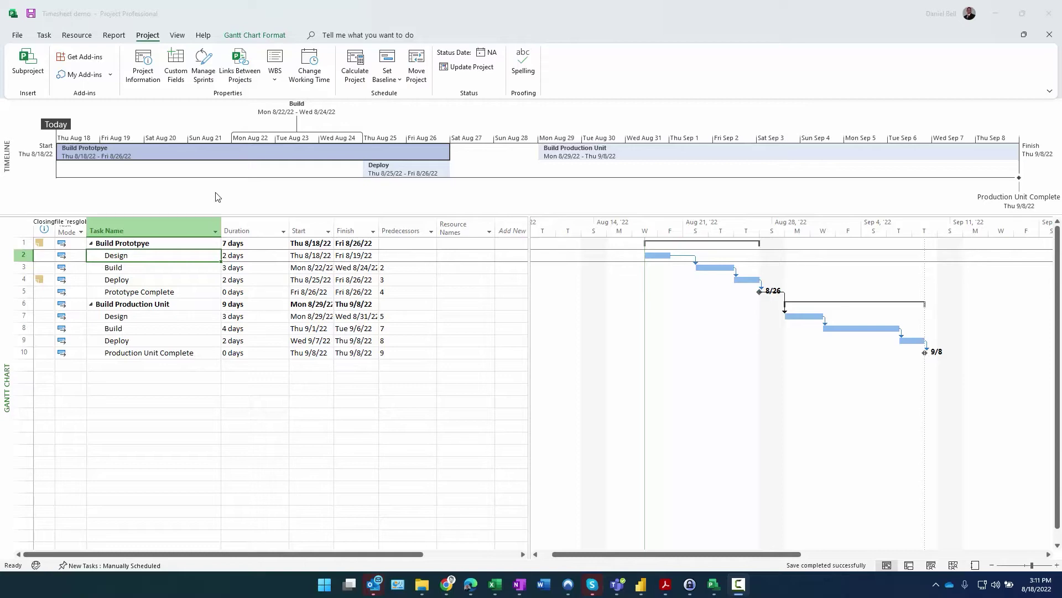
click(191, 269)
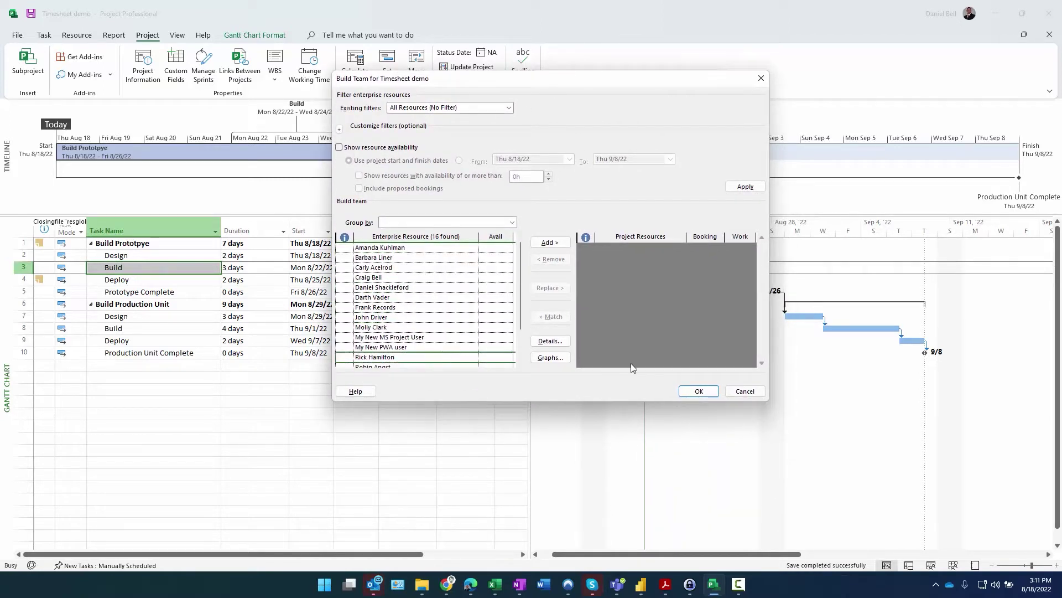
click(743, 393)
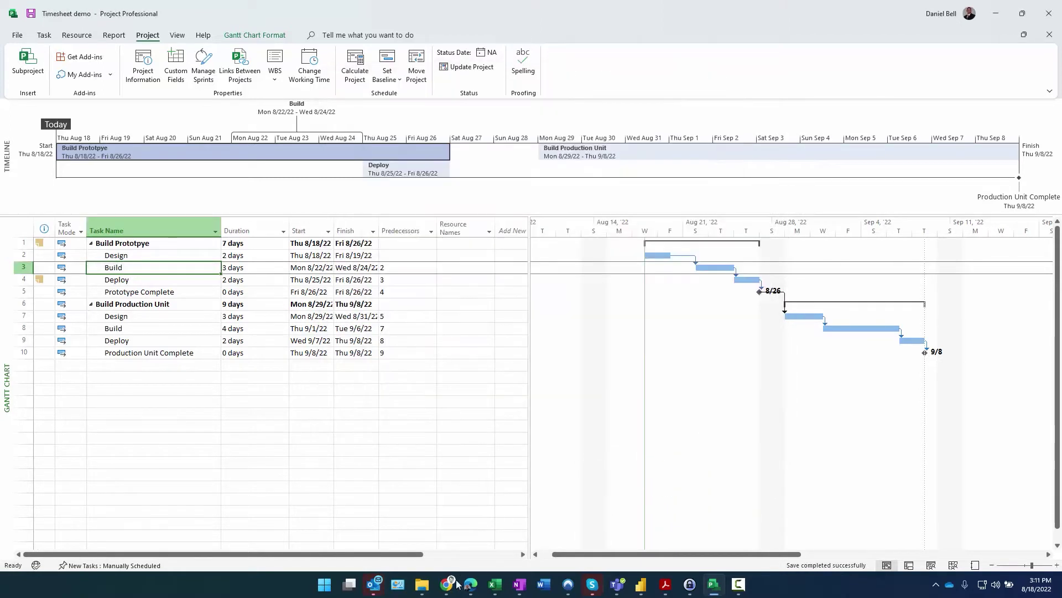
mouse_move(448, 593)
click(505, 525)
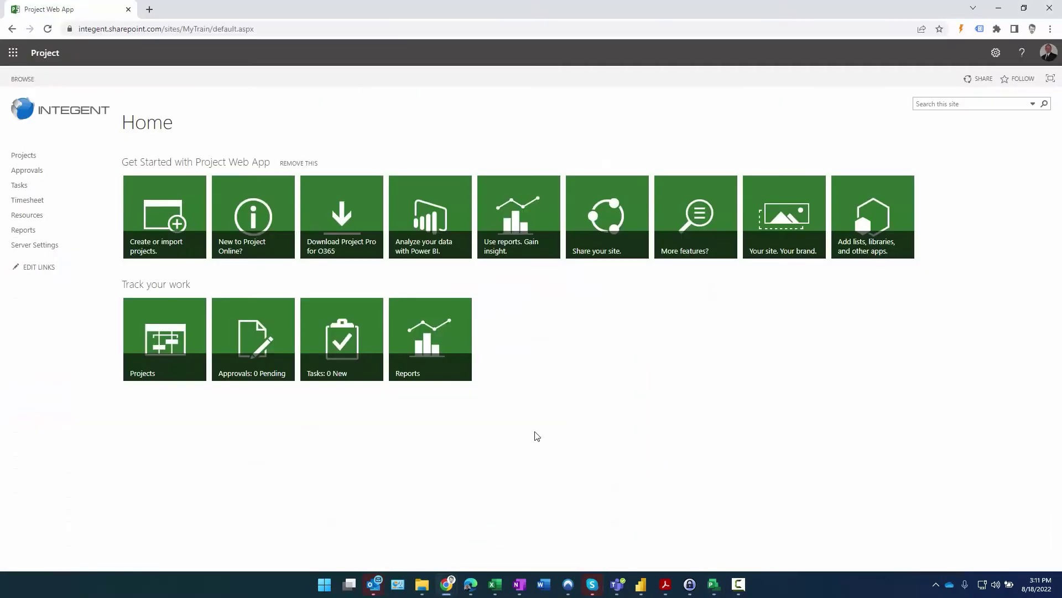
click(33, 244)
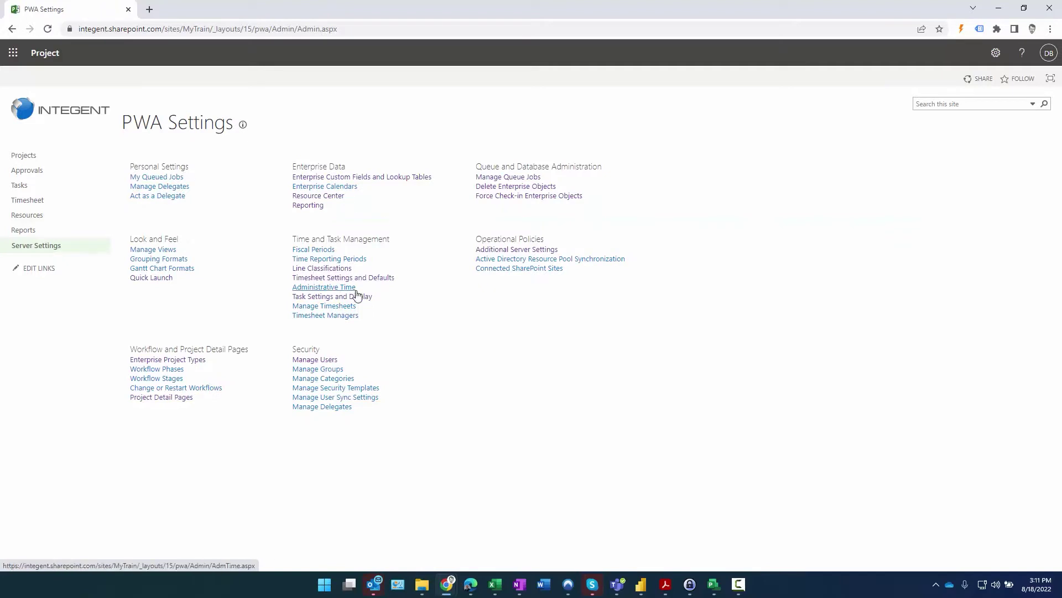
click(329, 361)
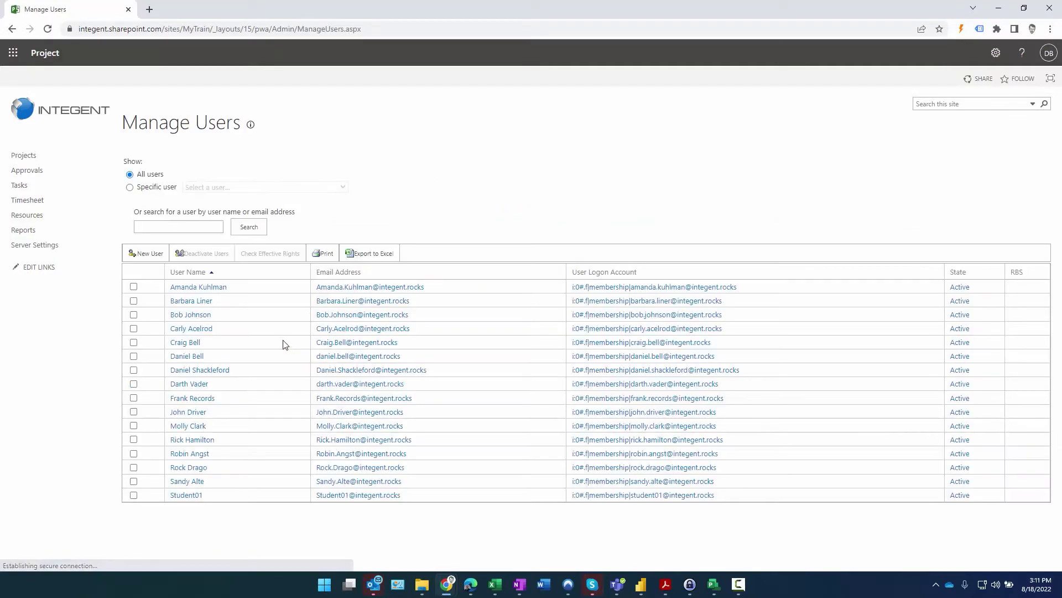
- Enable "User can be assigned as a resource" for the signed-in administrator's user account and save the change
click(184, 371)
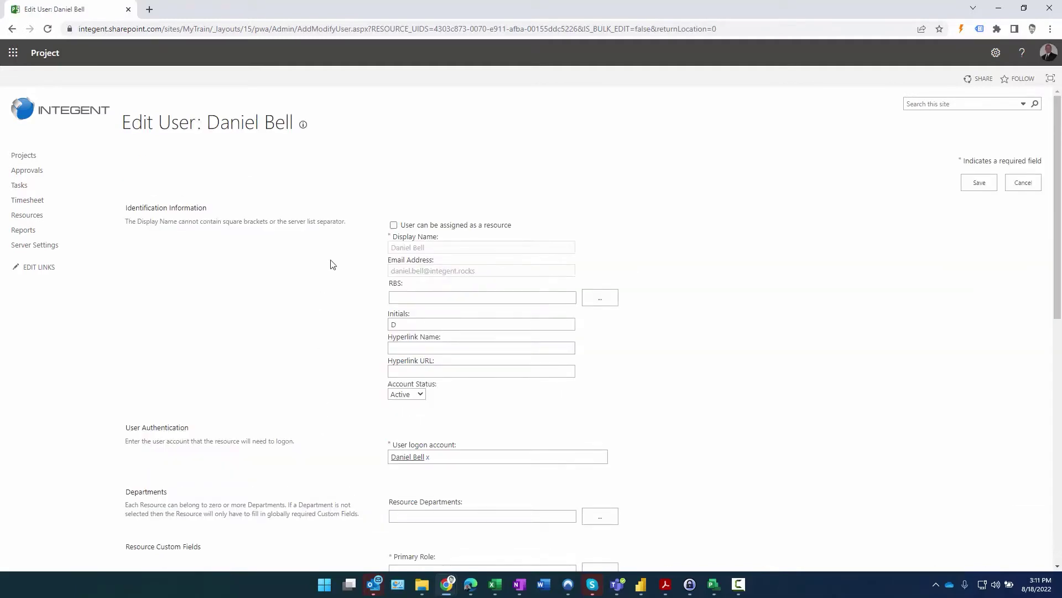
click(394, 226)
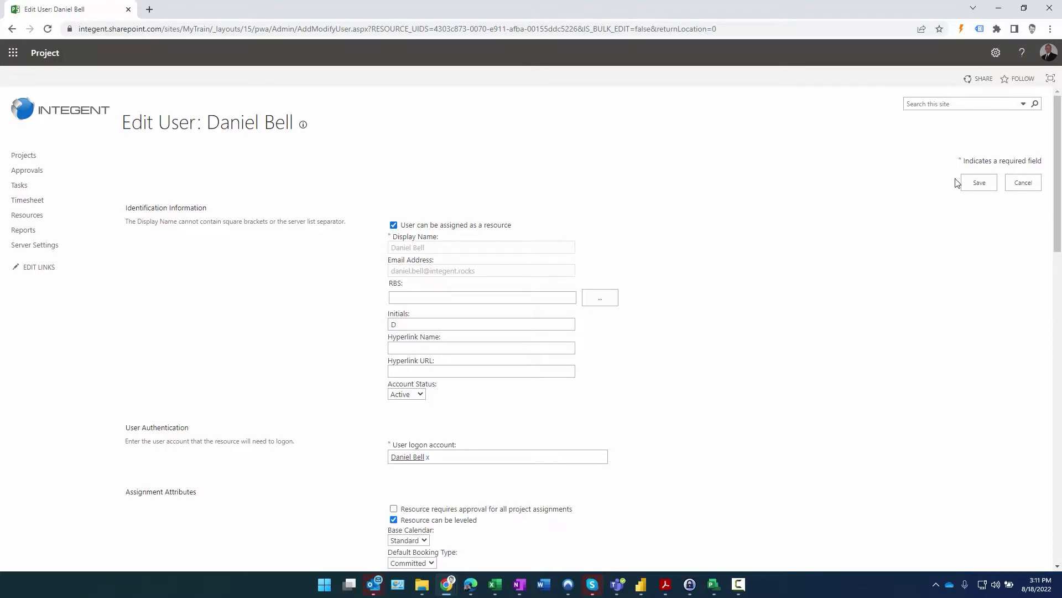
click(978, 186)
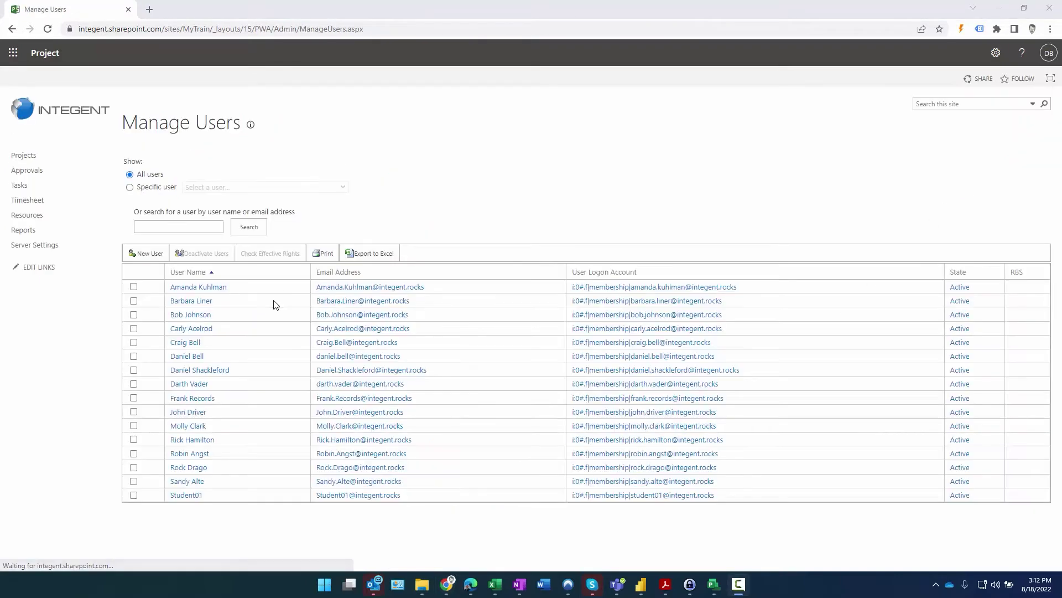
- Switch back to Project Professional and add the newly enabled user to the Timesheet demo project team
click(713, 585)
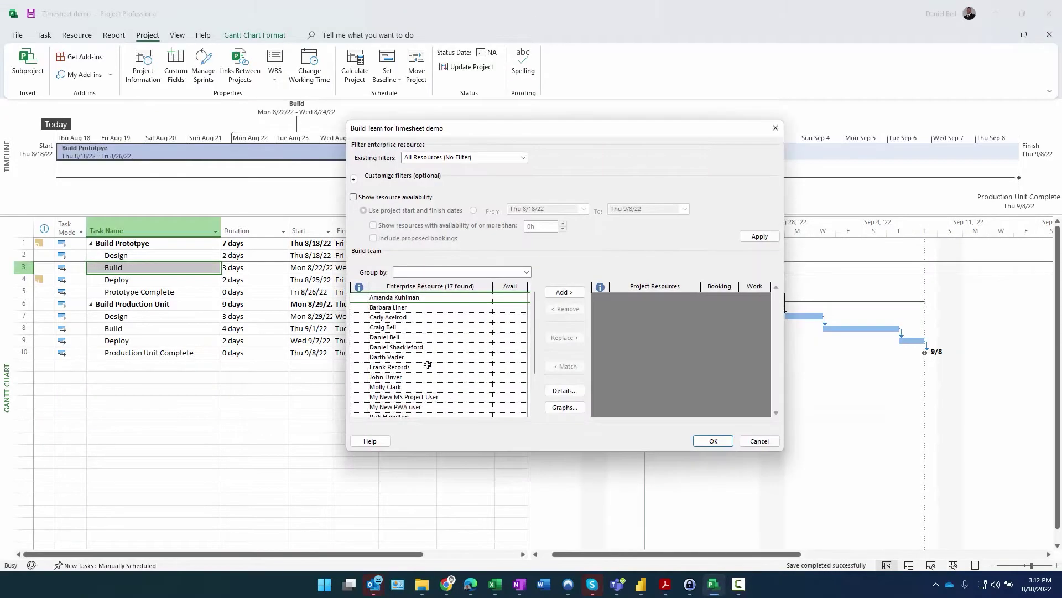
click(408, 336)
click(564, 292)
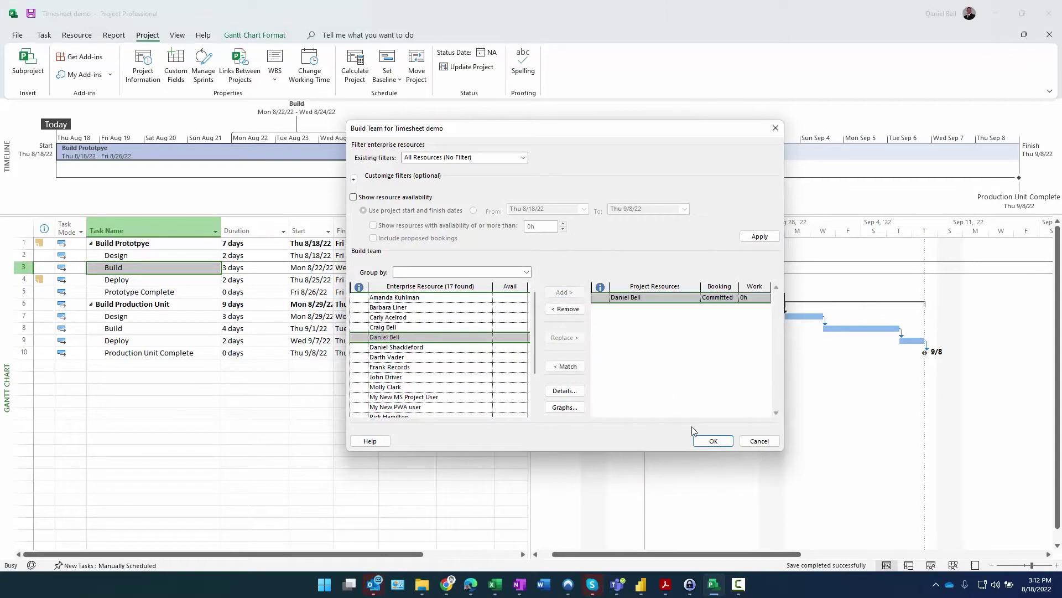
click(697, 436)
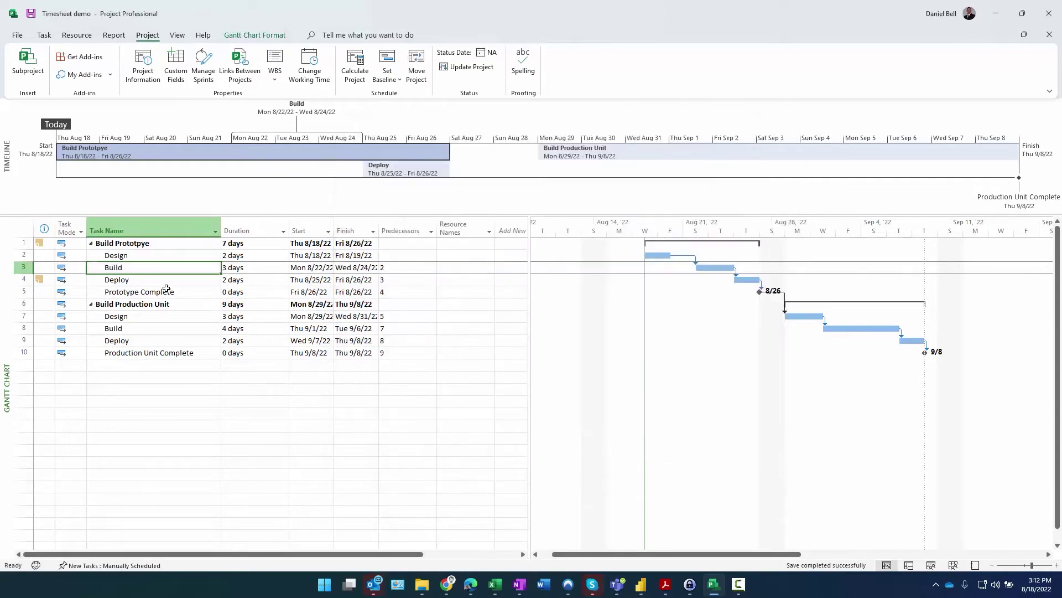
- Assign the team's resource to the Design, Build and Deploy tasks under the prototype summary task
click(76, 35)
click(67, 64)
drag(576, 182, 704, 222)
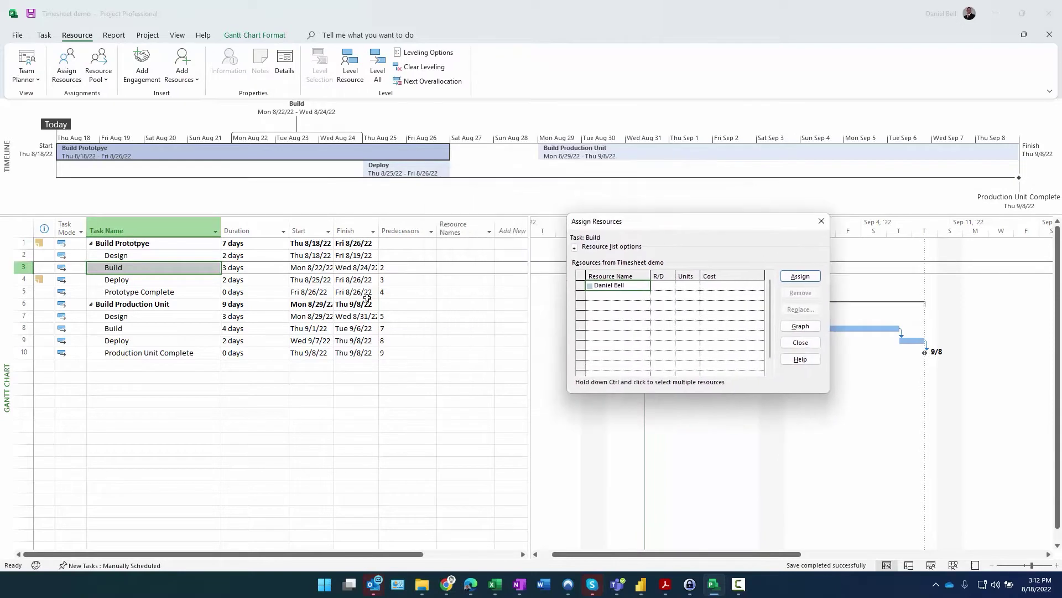
drag(132, 279, 130, 255)
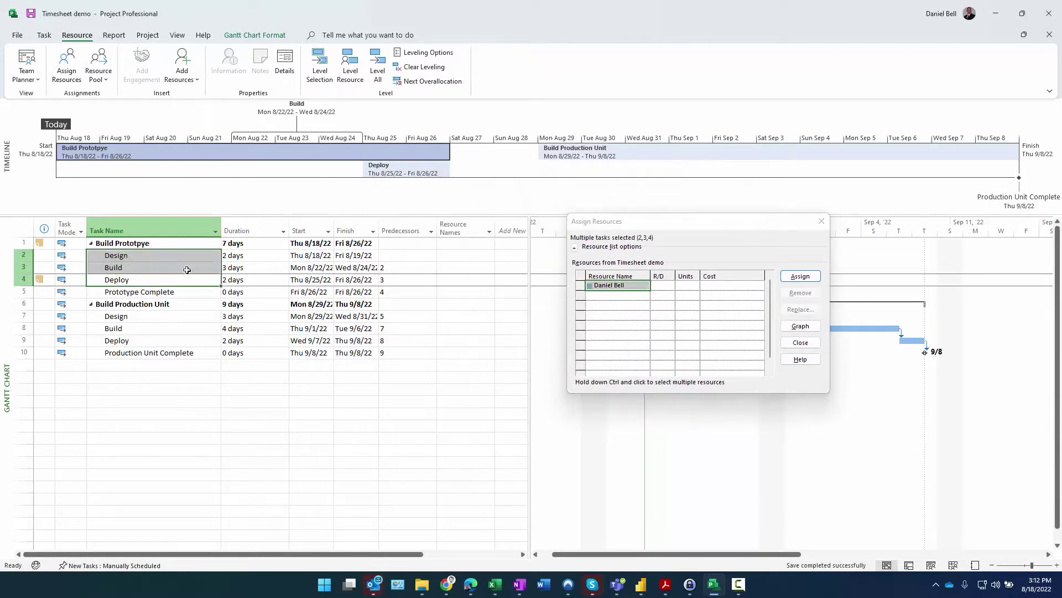
click(800, 276)
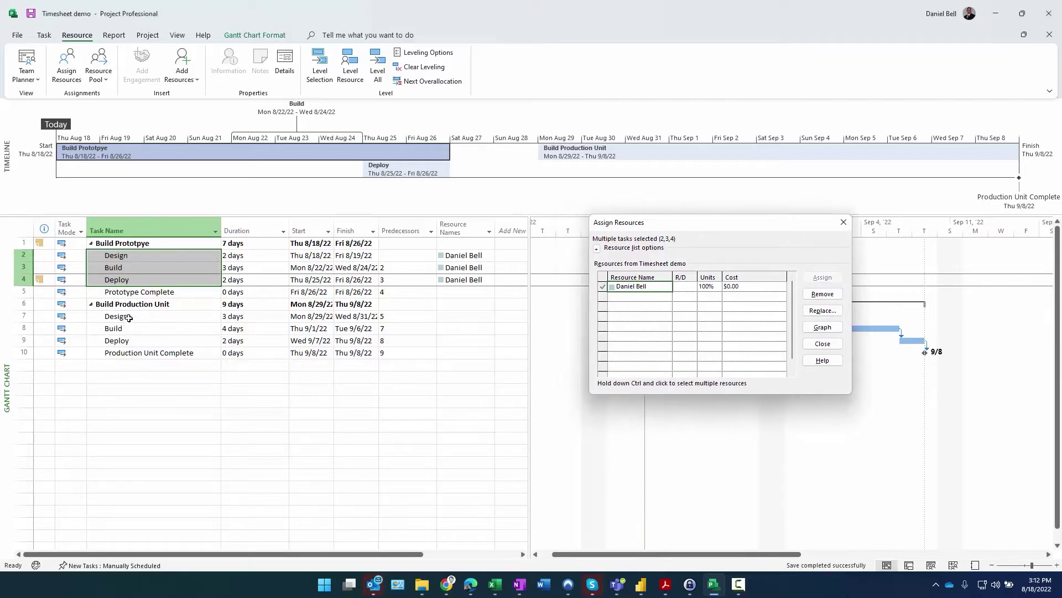
- Assign the same resource to Design, Build and Deploy under Build Production Unit, and widen the date columns to fit
drag(127, 316, 127, 341)
click(825, 278)
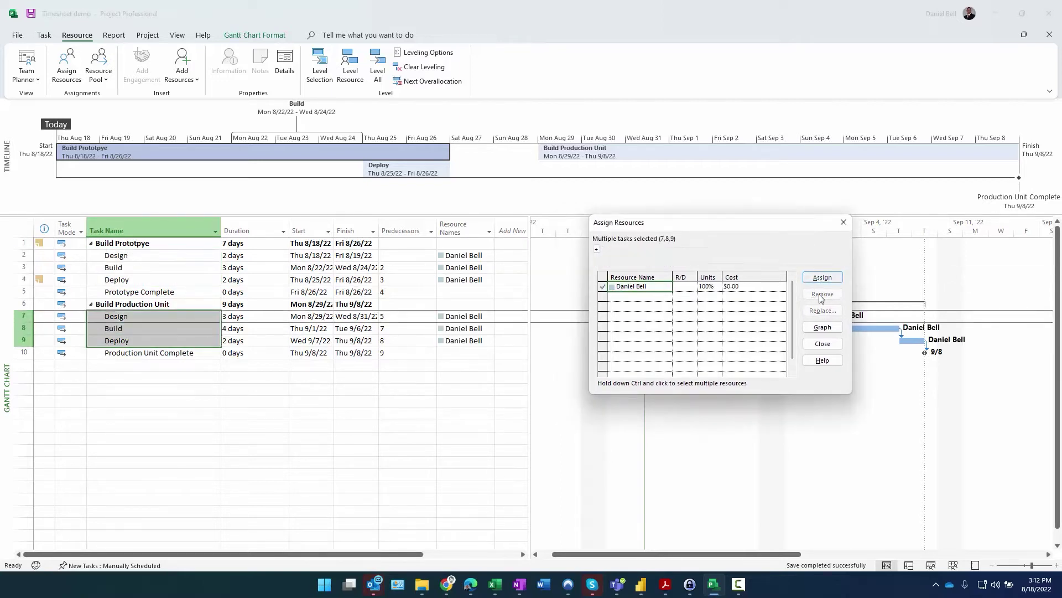
click(823, 344)
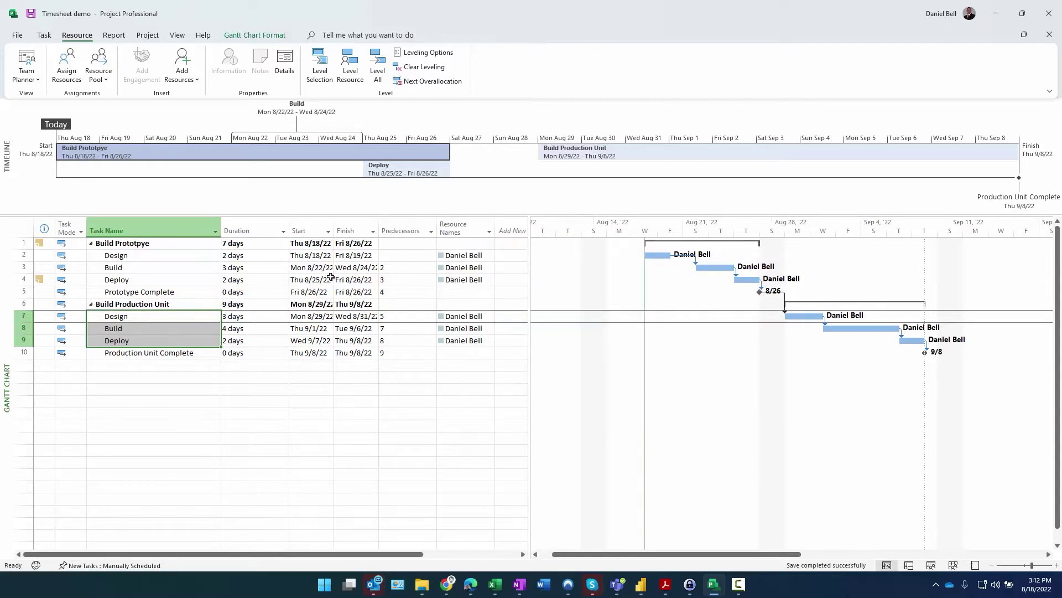
drag(334, 224, 405, 224)
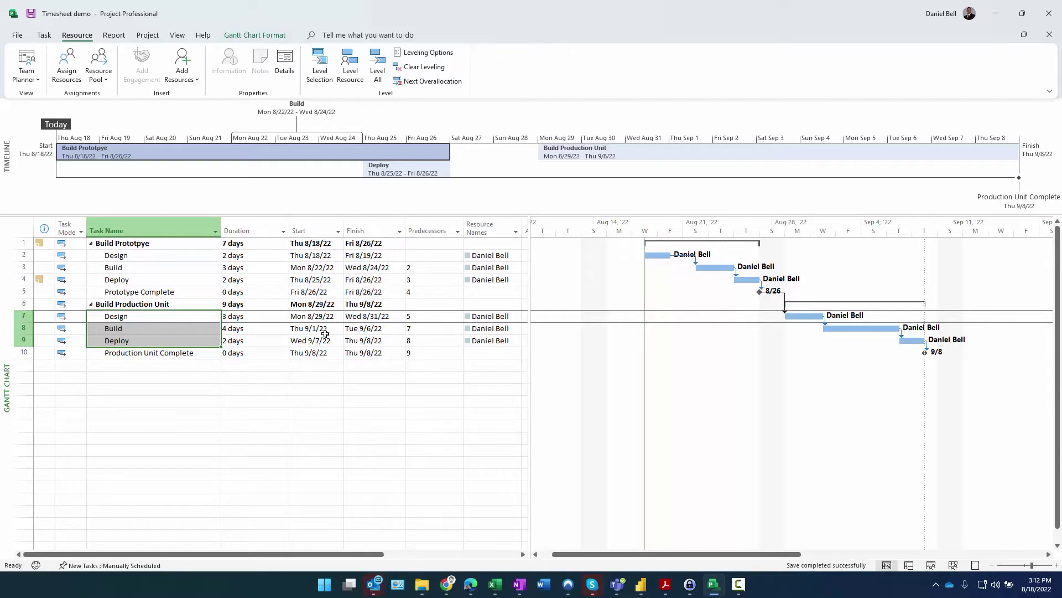
- Publish the Timesheet demo project to Project Web App and close it
click(17, 35)
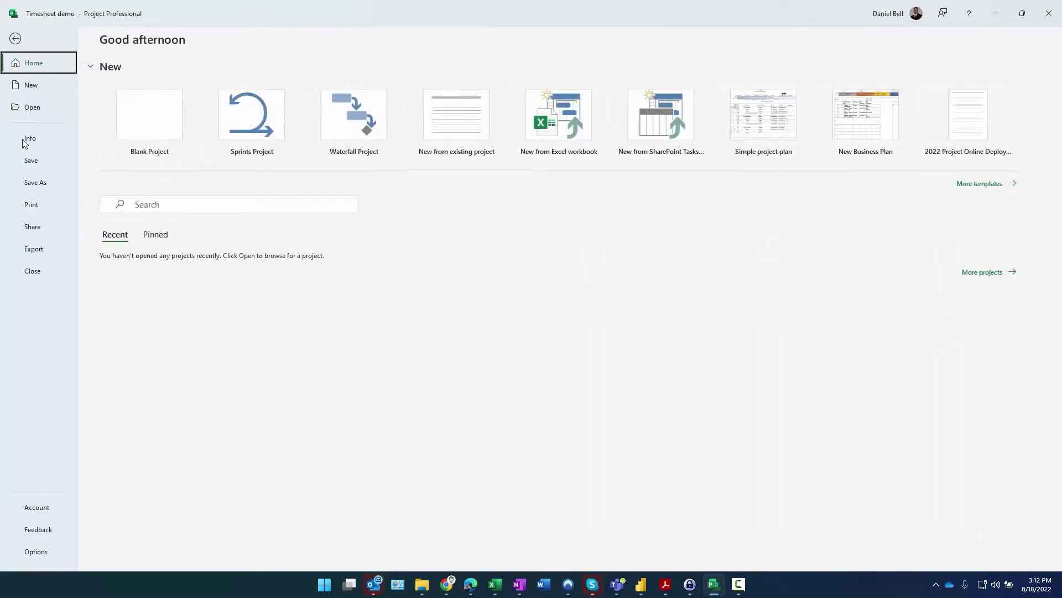
click(24, 139)
click(125, 154)
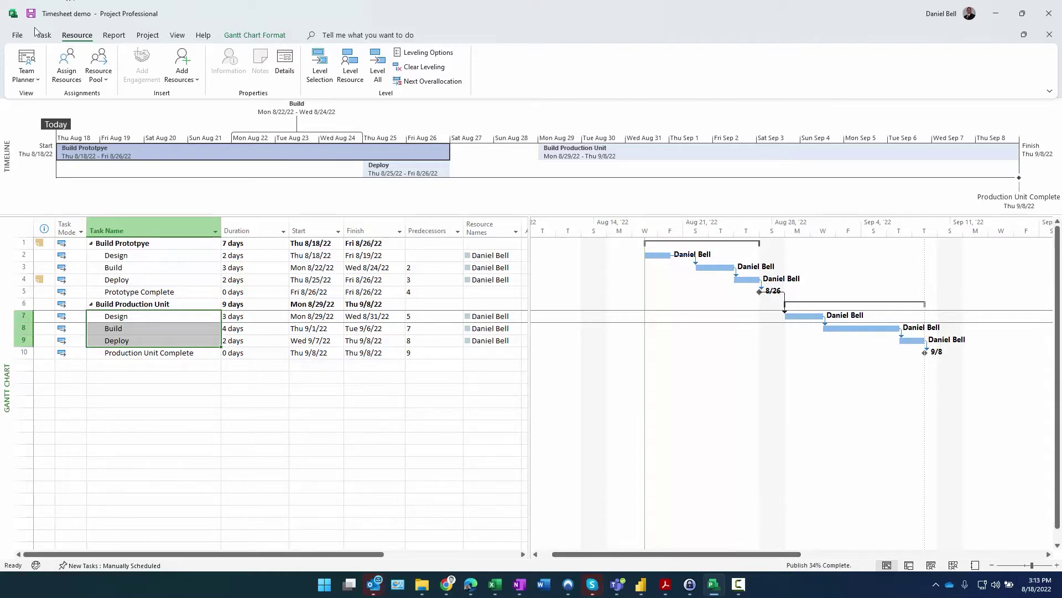
click(19, 35)
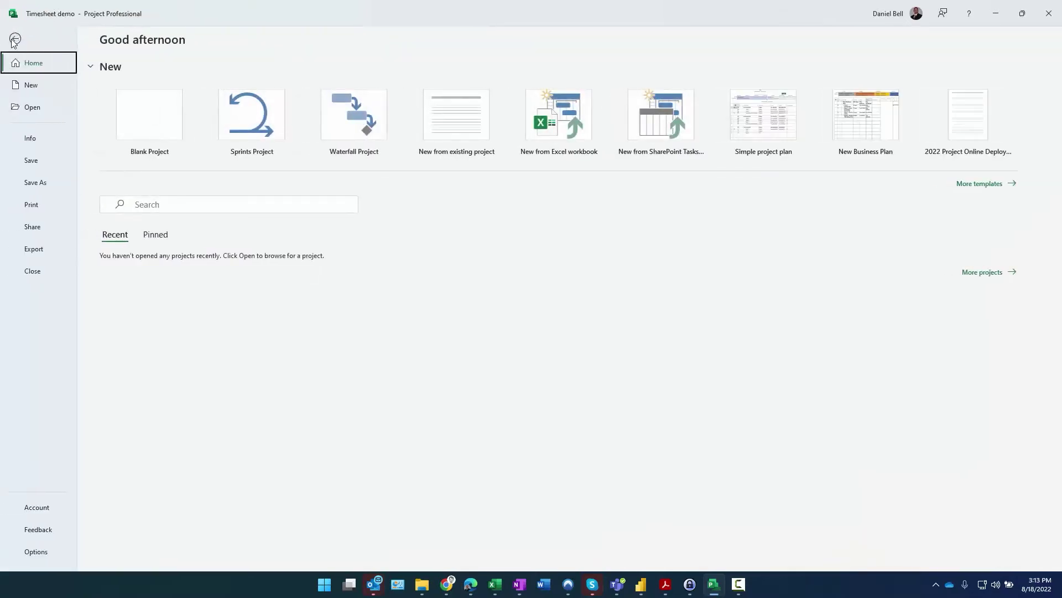
click(34, 271)
click(498, 327)
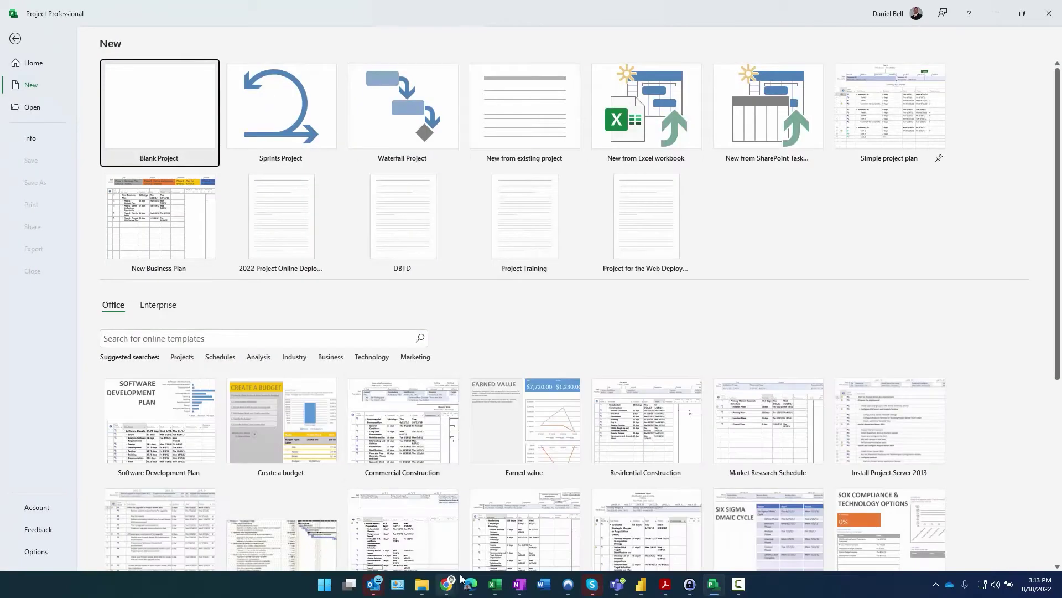
- Switch to Project Web App in the browser, open the Tasks page, and widen the task grid and Task Name column
mouse_move(447, 584)
click(472, 478)
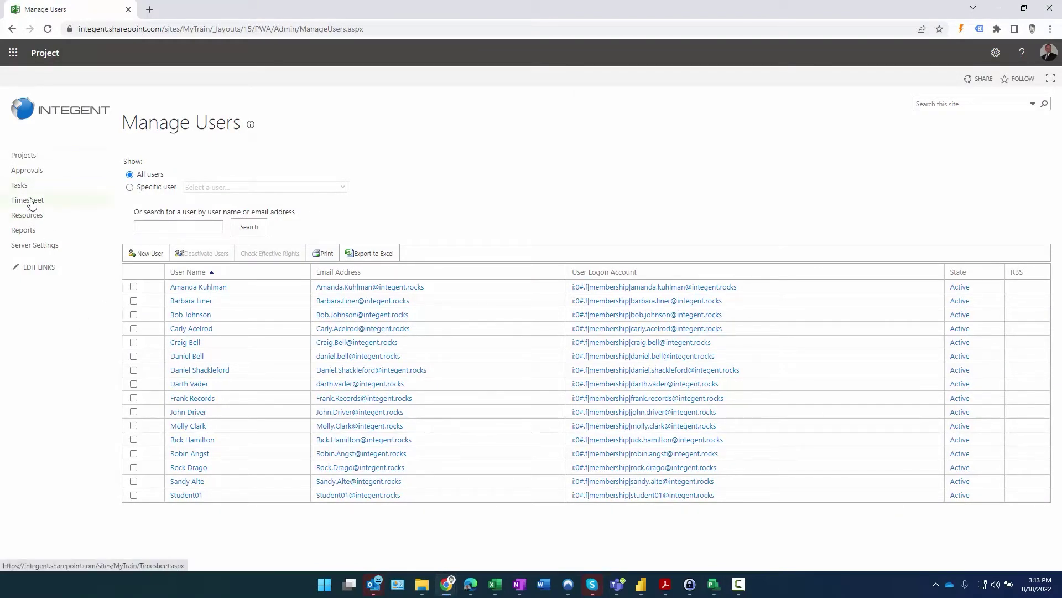
click(26, 233)
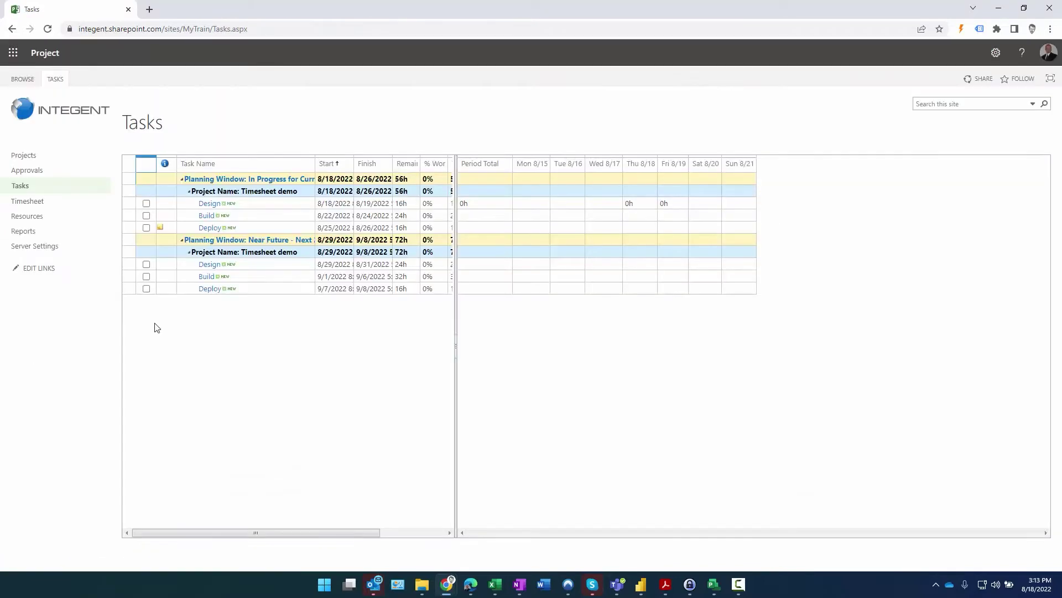
drag(455, 197, 645, 221)
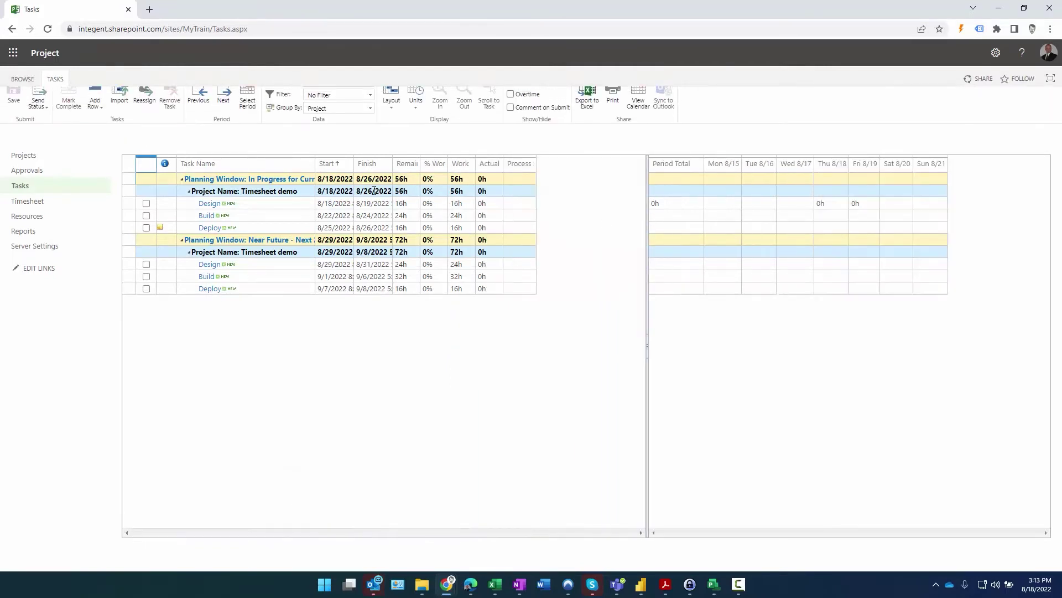
drag(315, 168, 392, 168)
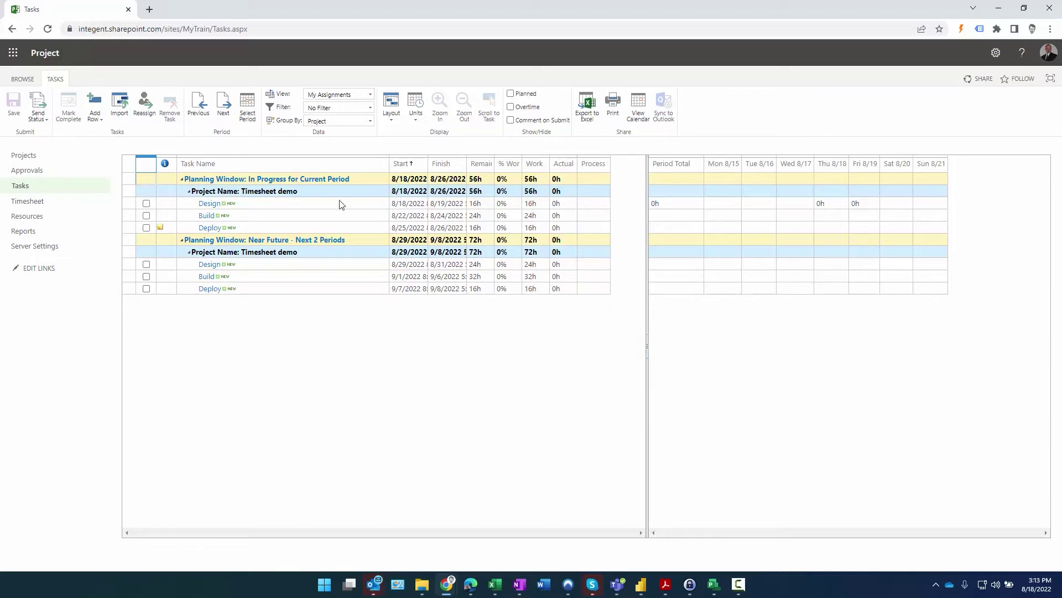
- Widen the Start and Finish columns in the task grid and examine the assigned tasks' dates and daily time cells
drag(343, 205, 350, 300)
click(435, 277)
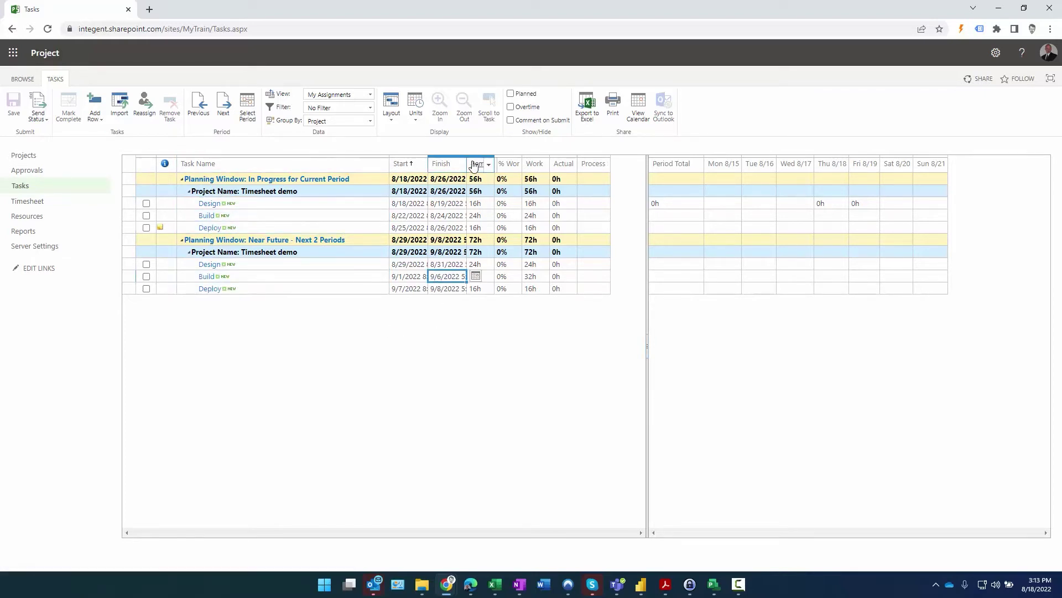
drag(467, 161, 519, 162)
drag(428, 163, 461, 165)
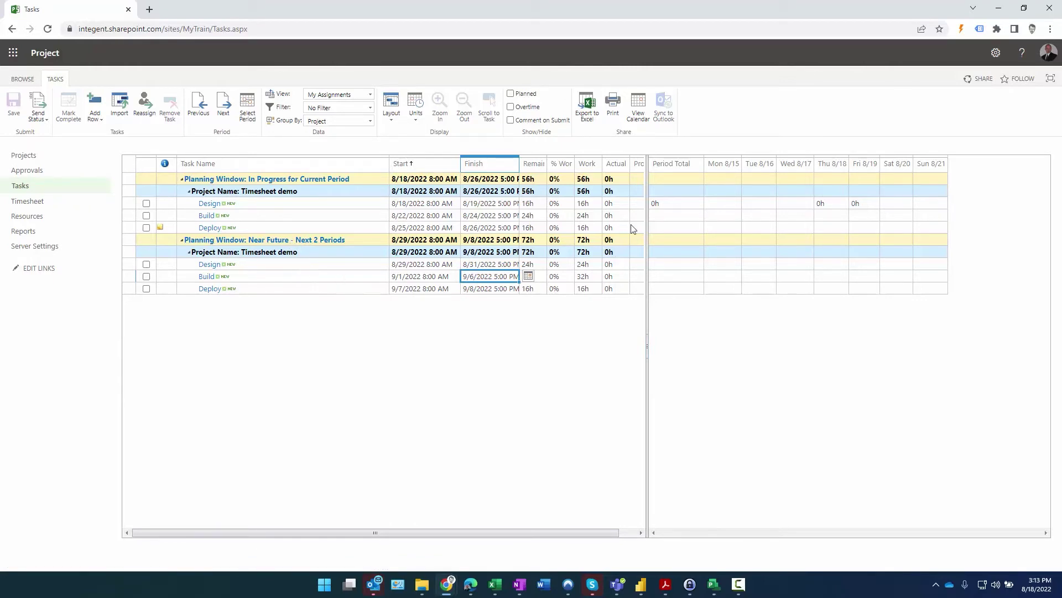
drag(645, 203, 631, 204)
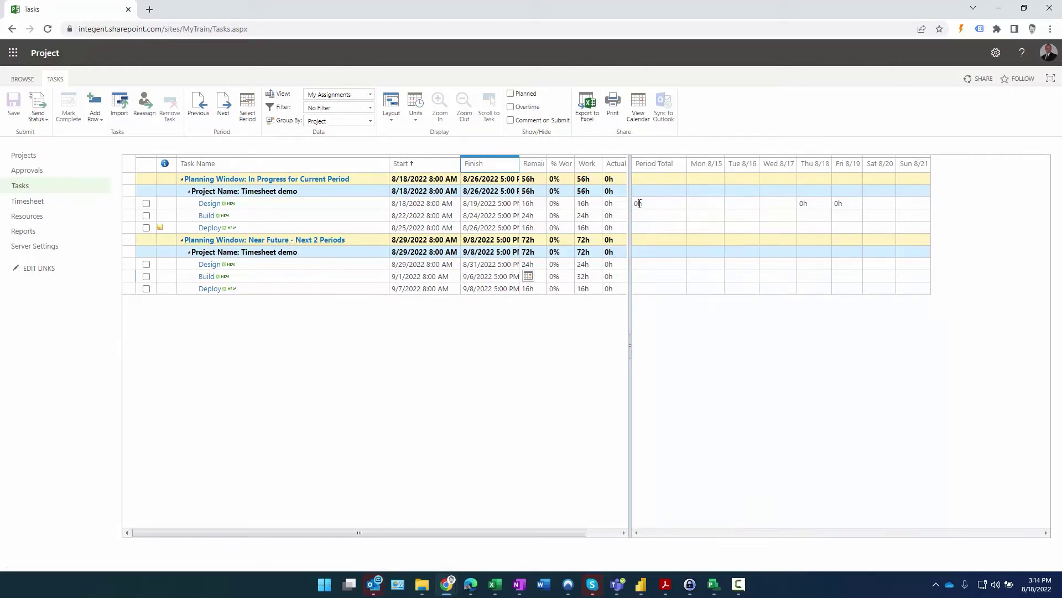
drag(716, 205, 881, 231)
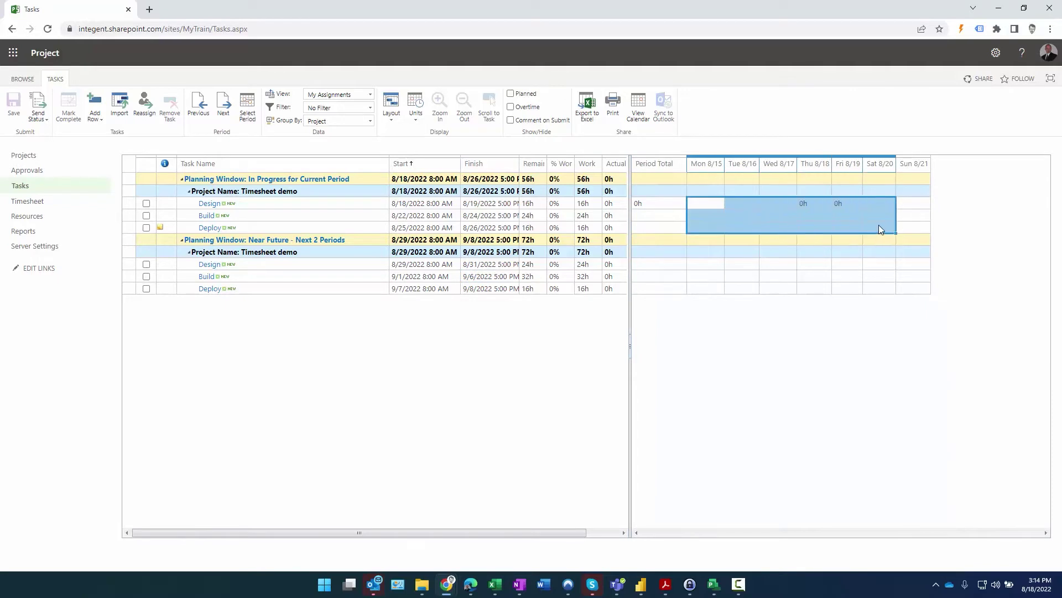
click(880, 229)
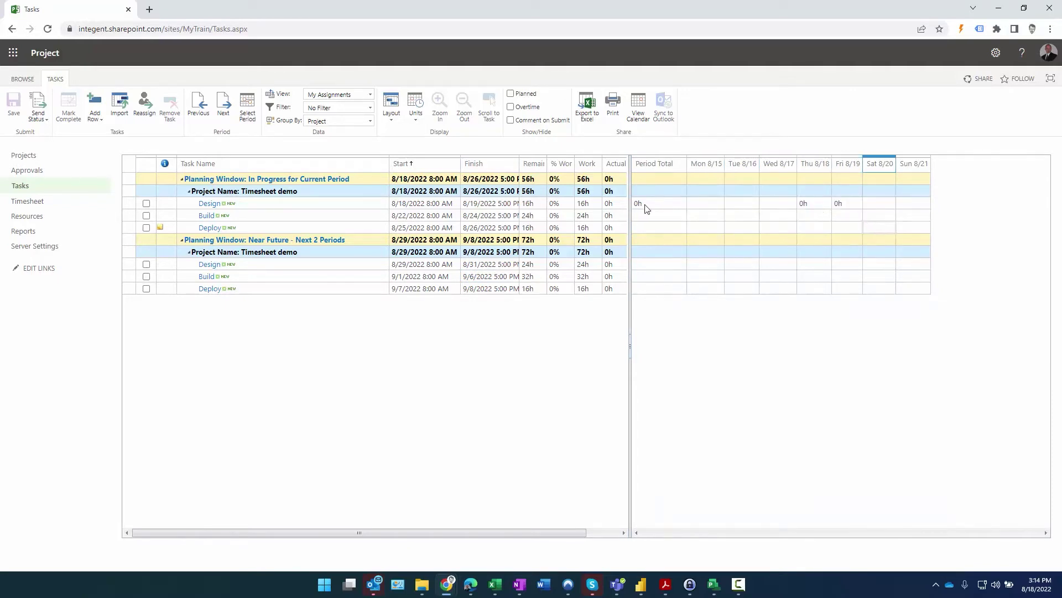
drag(633, 191, 654, 187)
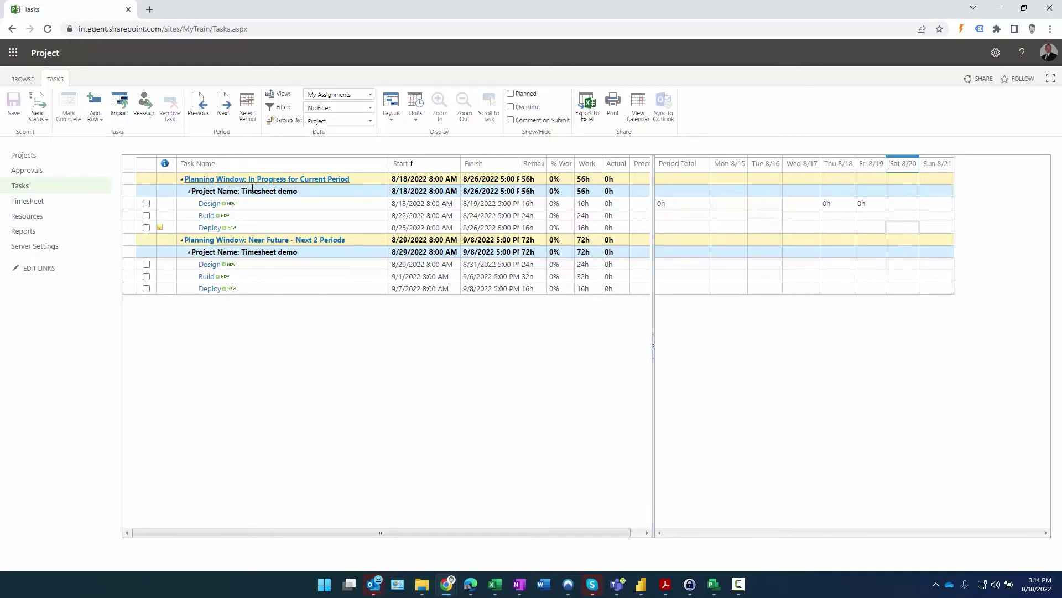
- Open the Timesheet page and read the notice about the selected time period
click(25, 204)
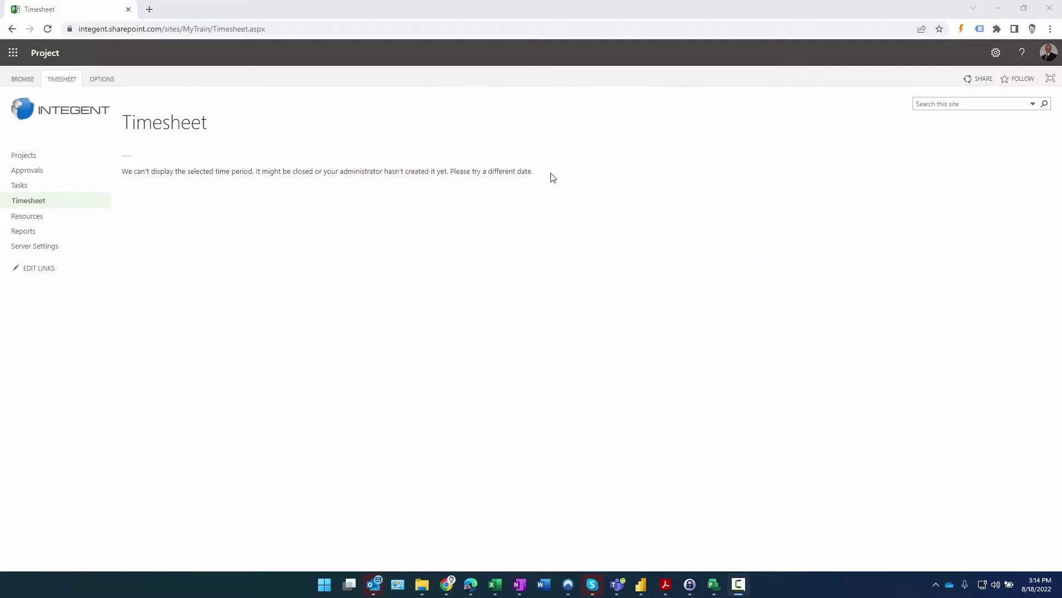
drag(548, 173, 123, 172)
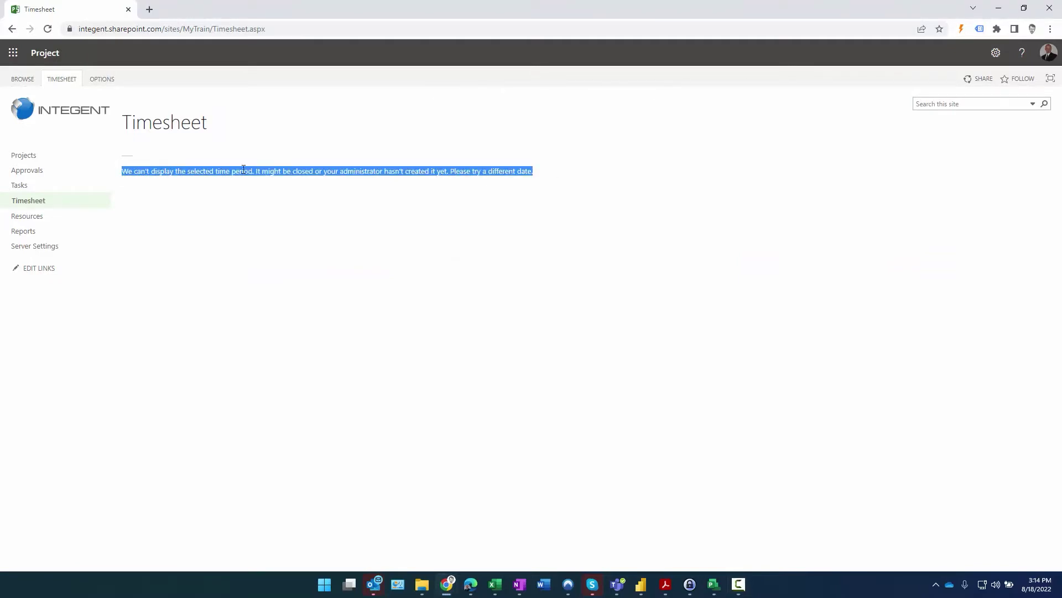
- Open Time Reporting Periods in the server settings and set the first period's start date to 7/31/2022
click(35, 247)
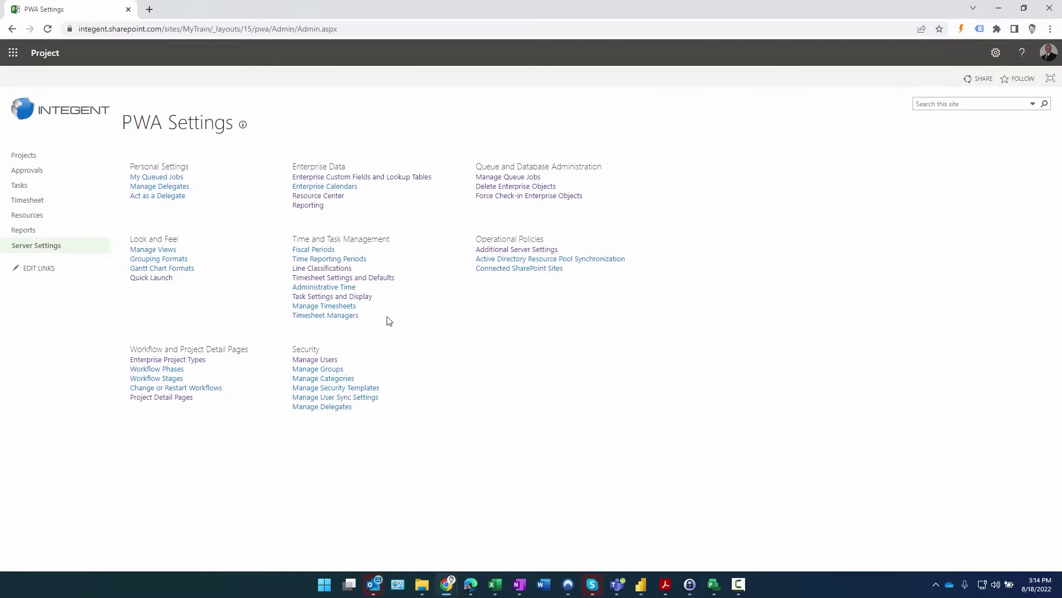
click(320, 259)
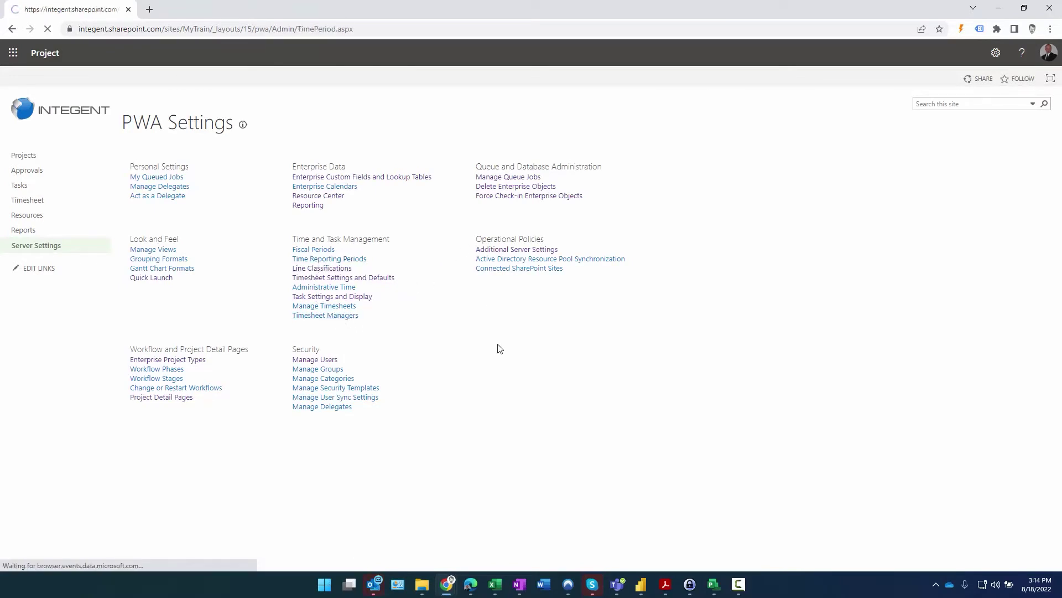
scroll(630, 277, down, 1)
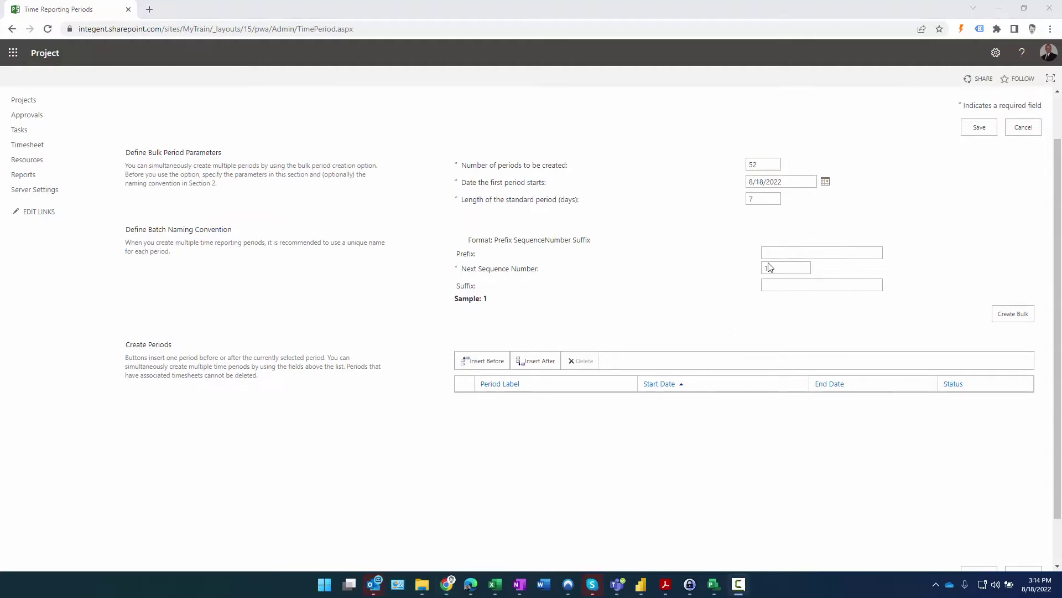
click(825, 182)
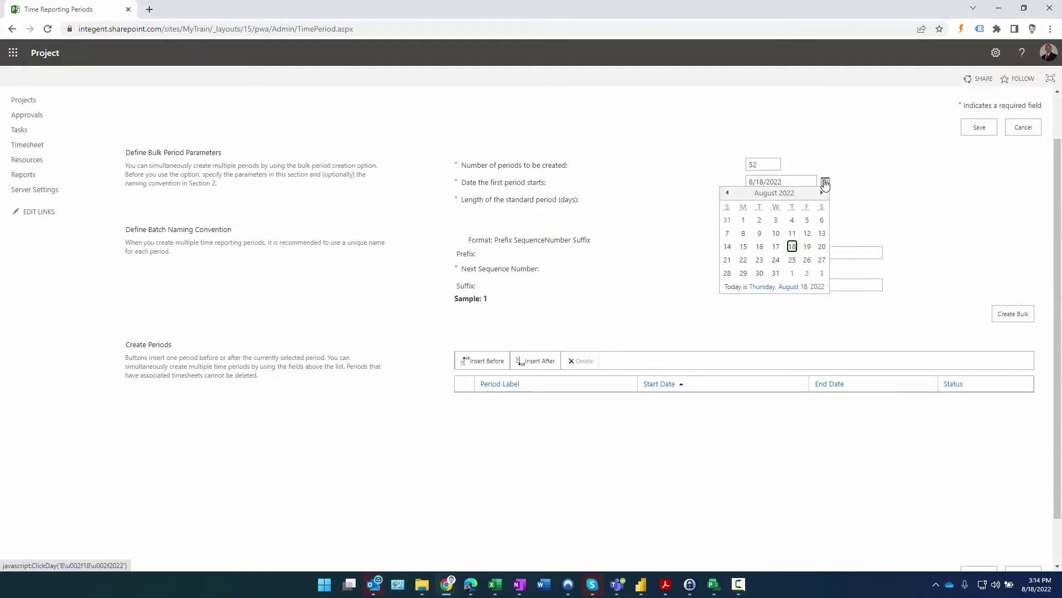
click(727, 221)
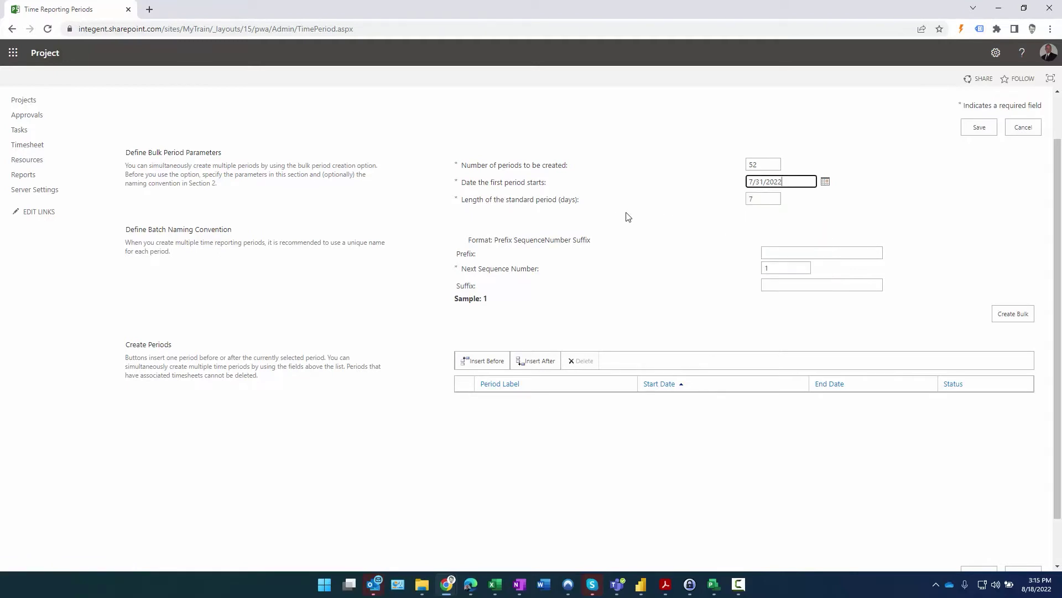
- Set the period name prefix to T- and bulk-create 52 seven-day periods numbered from 1
key(Tab)
click(668, 232)
click(780, 269)
click(774, 249)
click(773, 251)
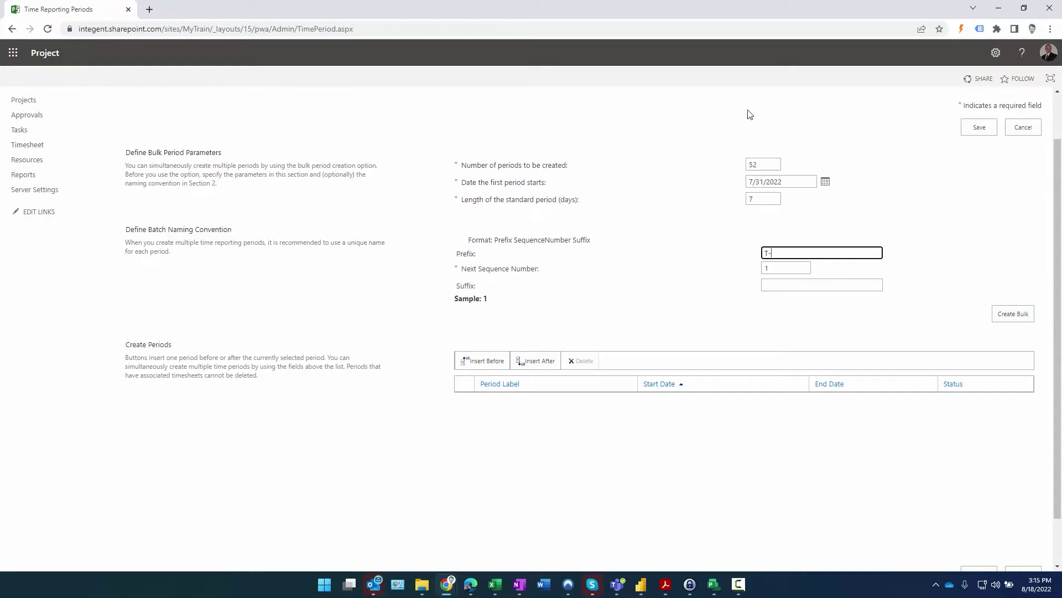
drag(766, 164, 733, 165)
key(Tab)
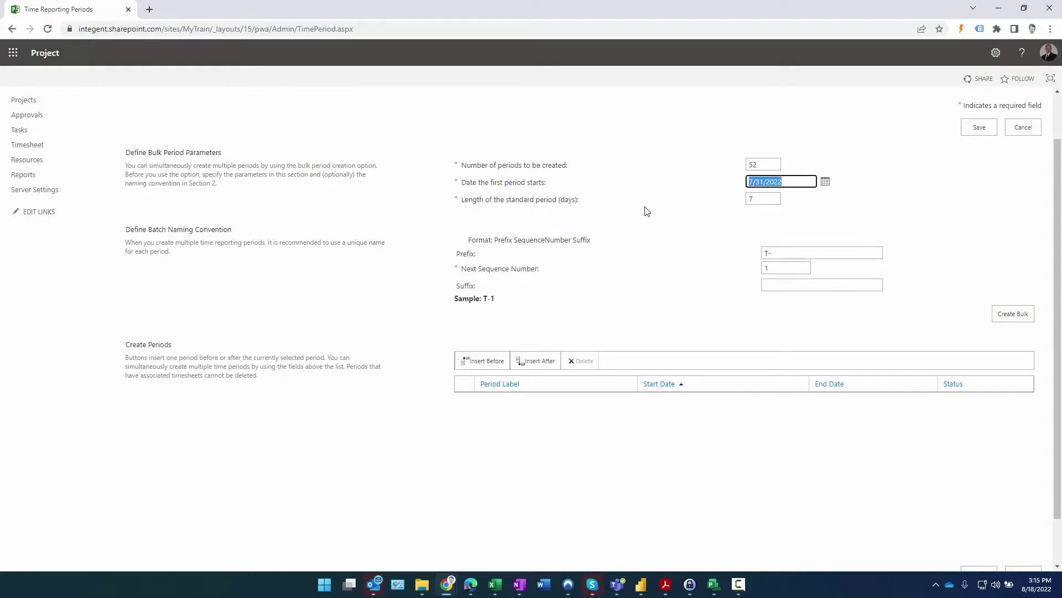
click(1002, 315)
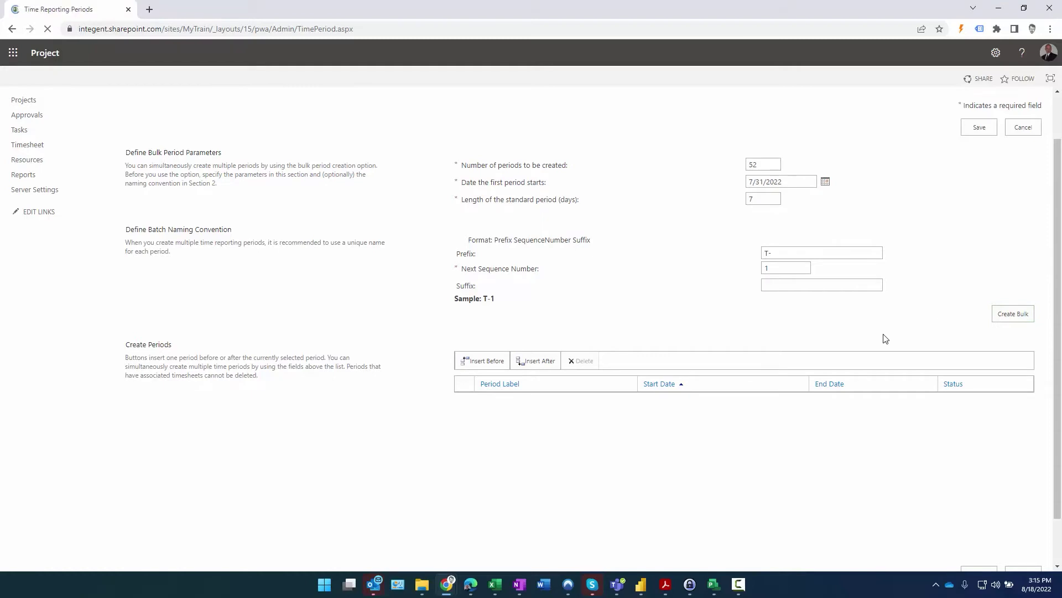
- Review the labels and dates of the generated reporting periods and save them
scroll(792, 362, down, 2)
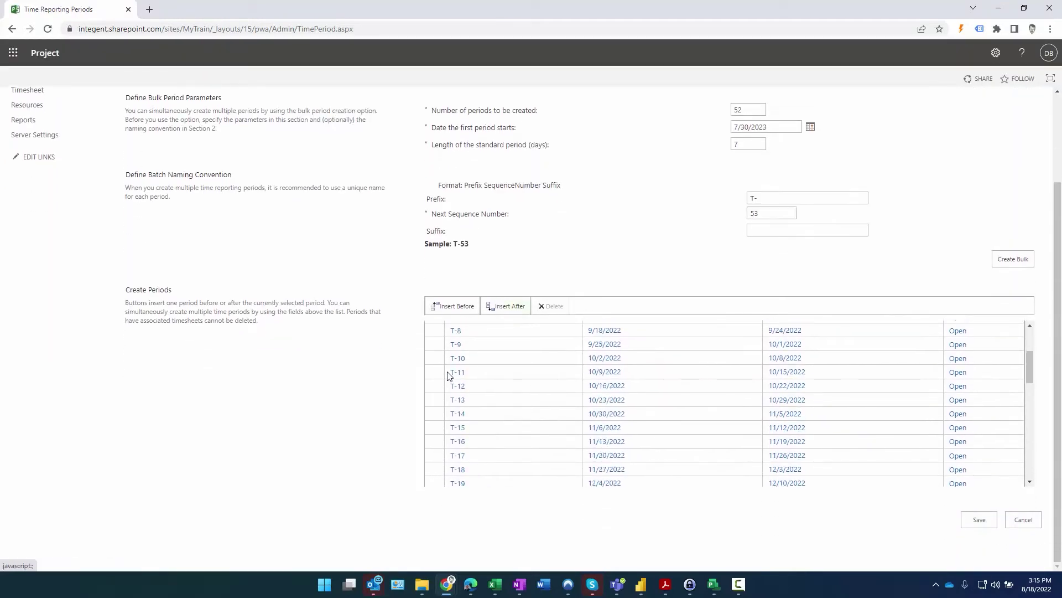
double_click(753, 198)
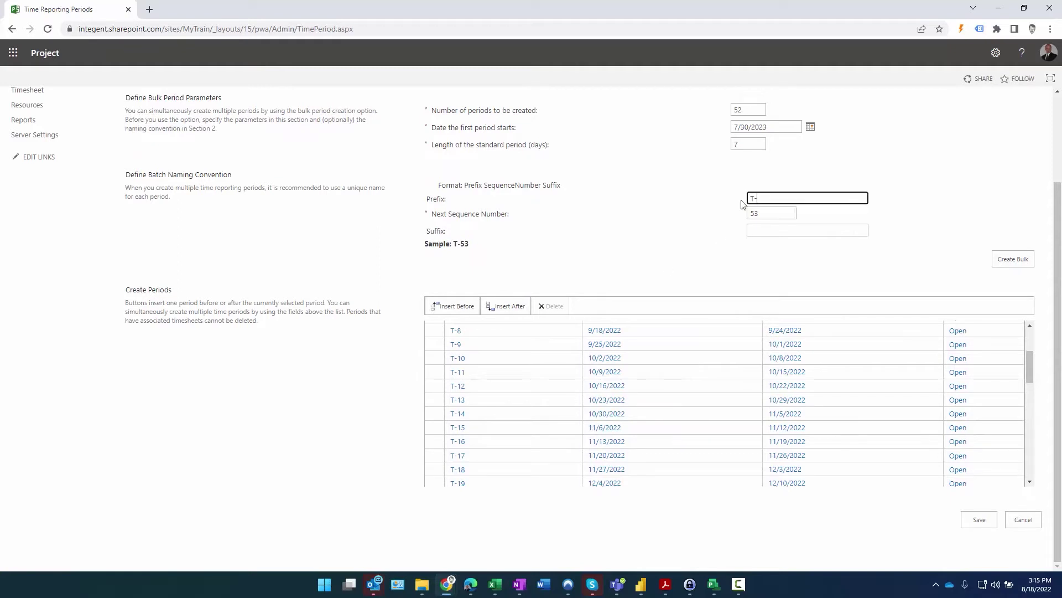
scroll(453, 389, down, 2)
scroll(453, 389, up, 5)
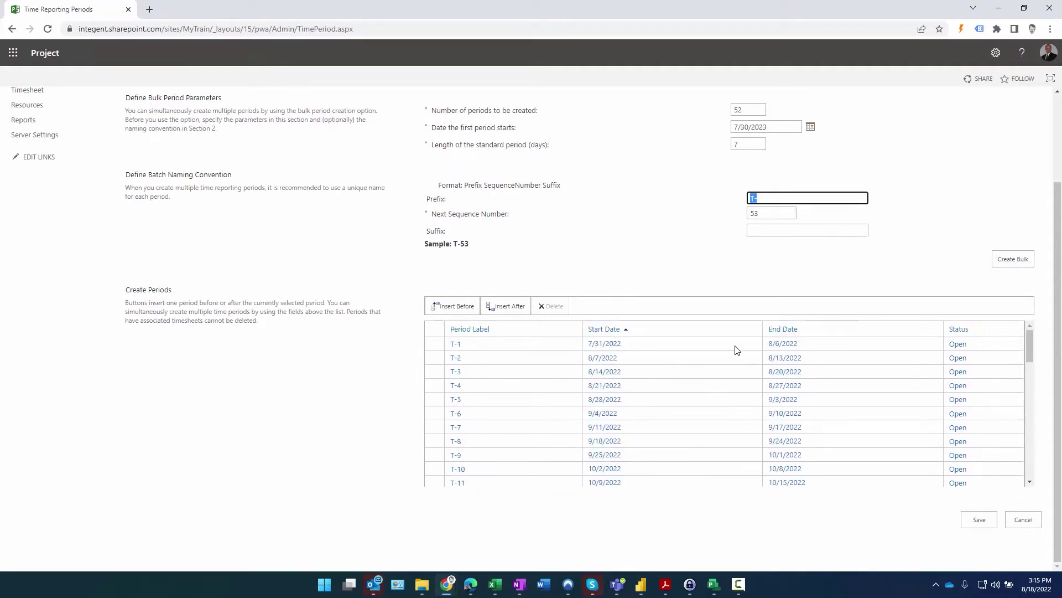
click(981, 522)
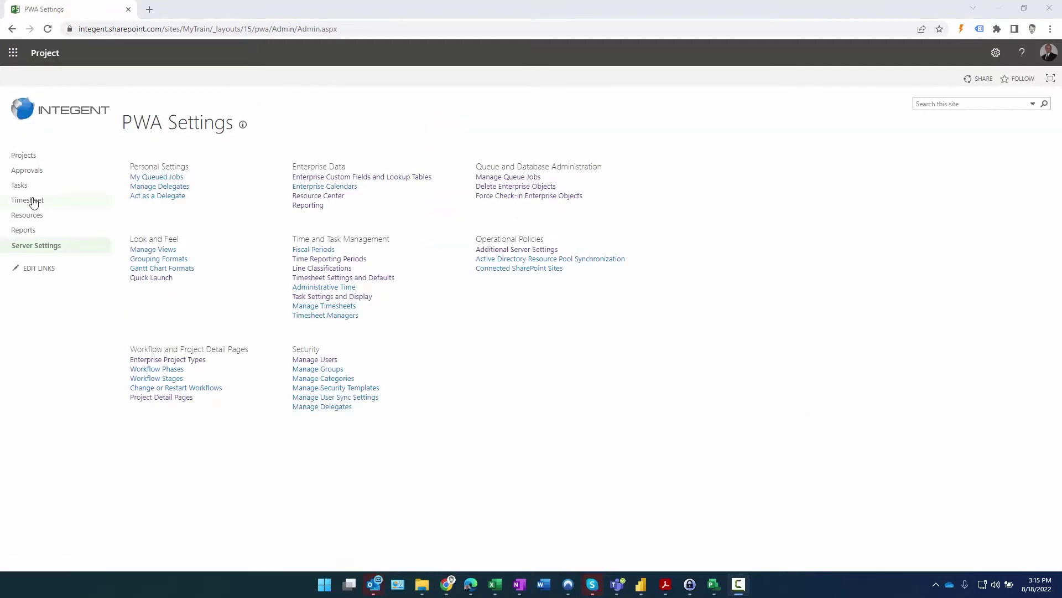
- Reopen the Timesheet page, widen the Project Name column, and examine the Administrative rows
click(32, 201)
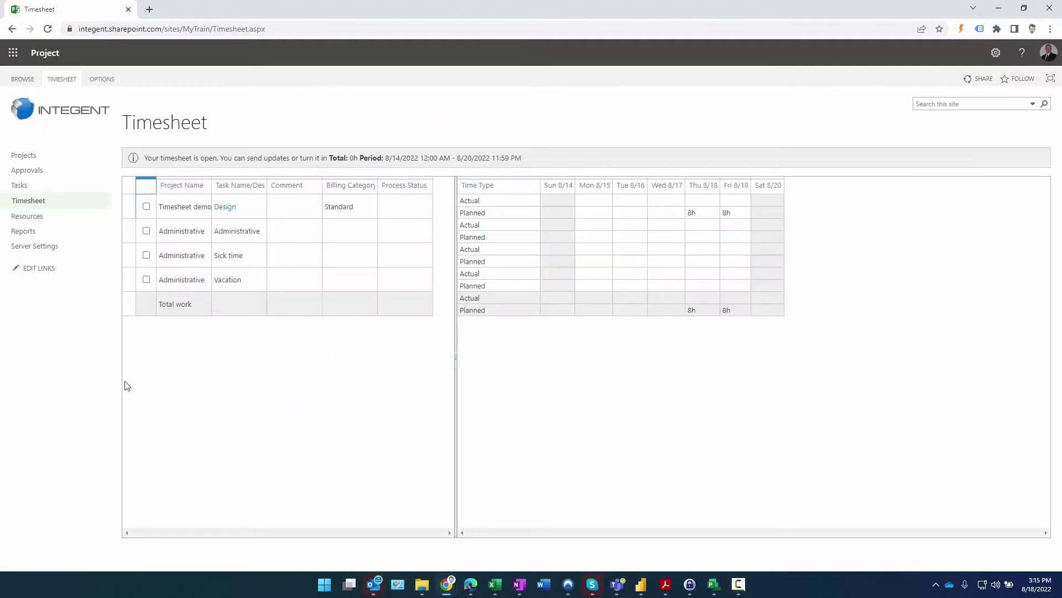
drag(213, 191, 296, 188)
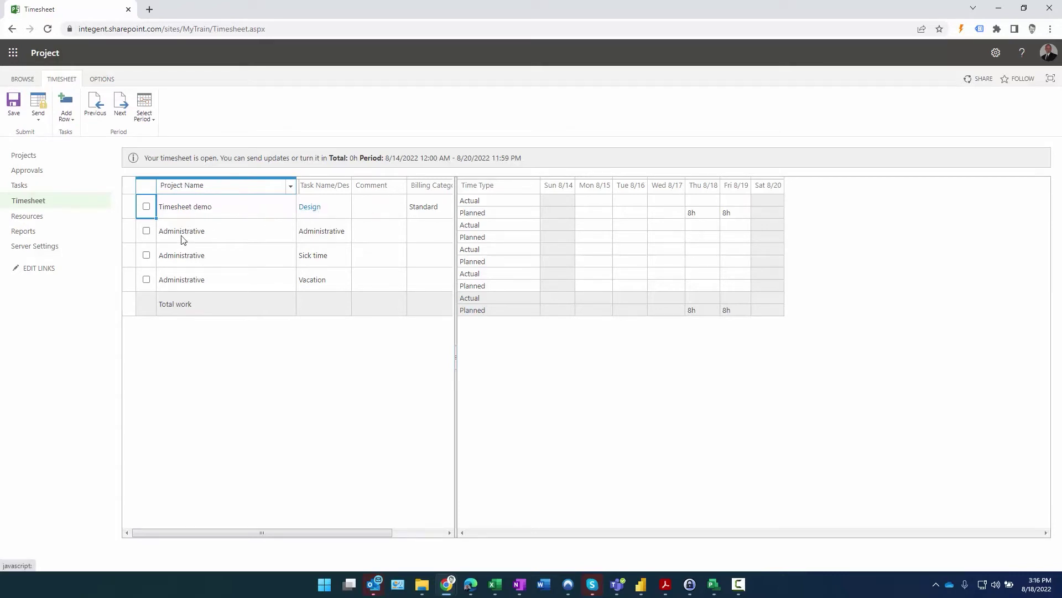
drag(184, 236, 219, 279)
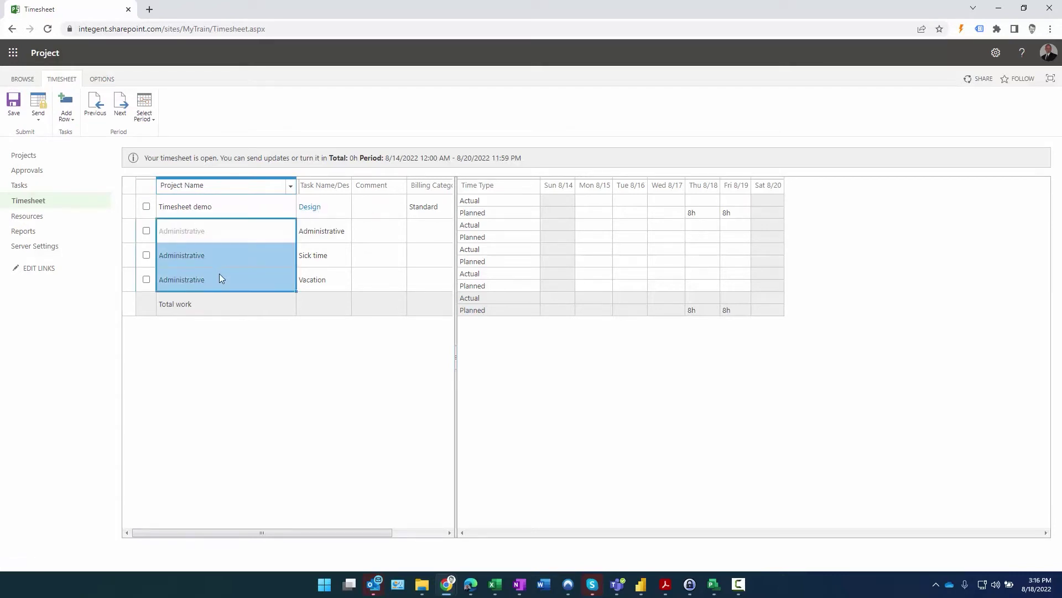
- Turn off Planned and Comment on Submit for the timesheet, and widen its task grid
click(102, 79)
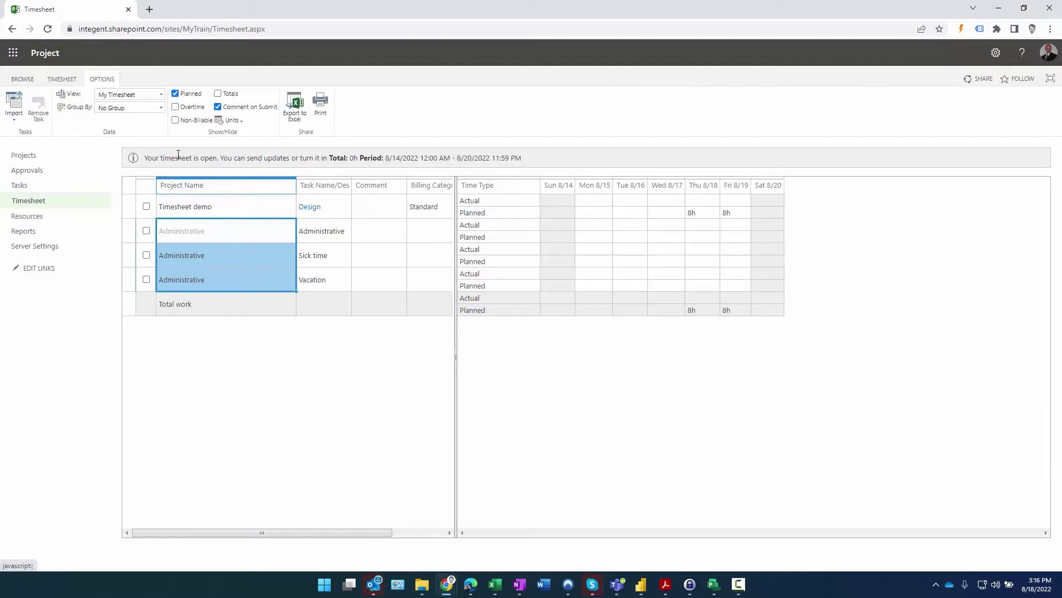
click(174, 93)
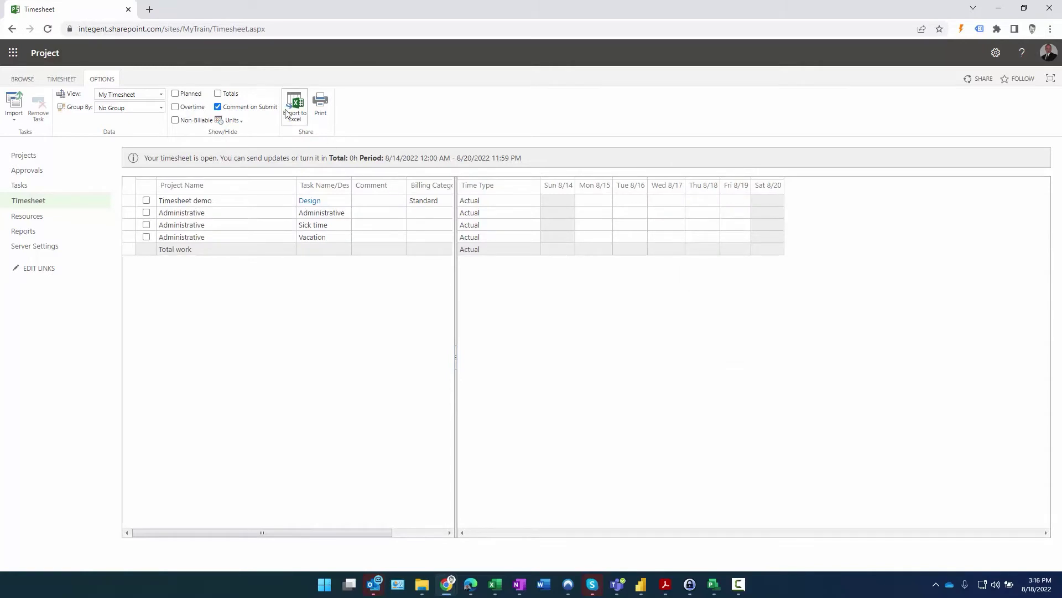
click(217, 106)
drag(455, 223, 499, 227)
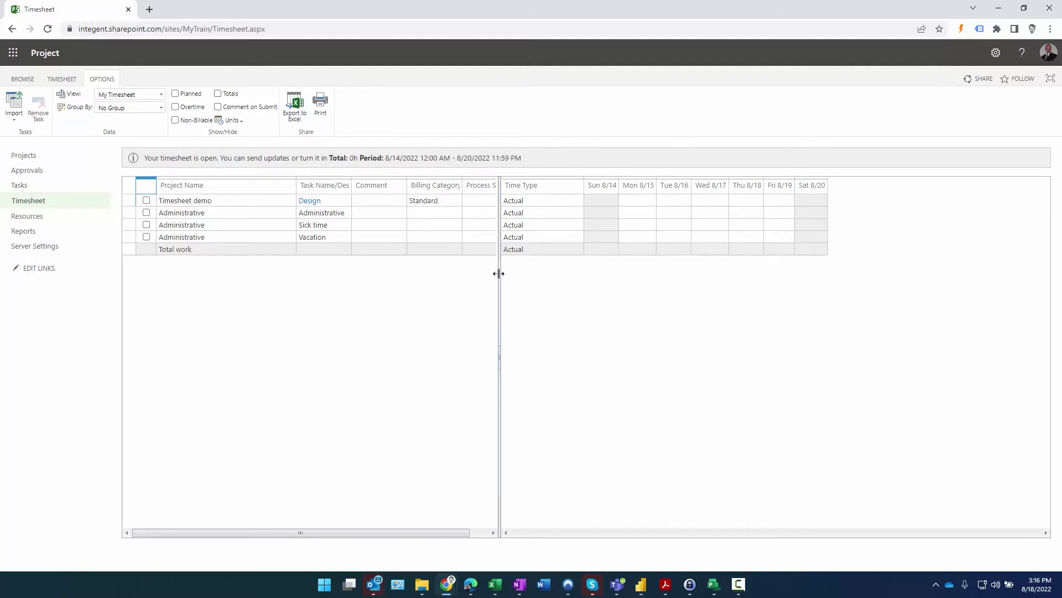
drag(499, 273, 511, 277)
- Open Timesheet Settings and Defaults in the server settings and disable standard Overtime and Non-Billable time tracking
click(65, 250)
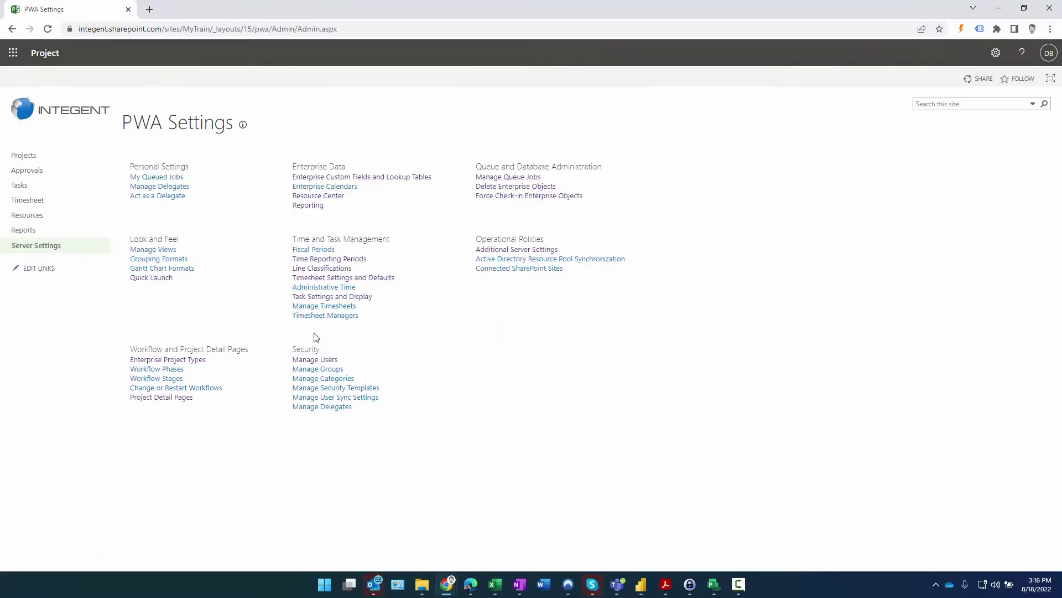
click(338, 279)
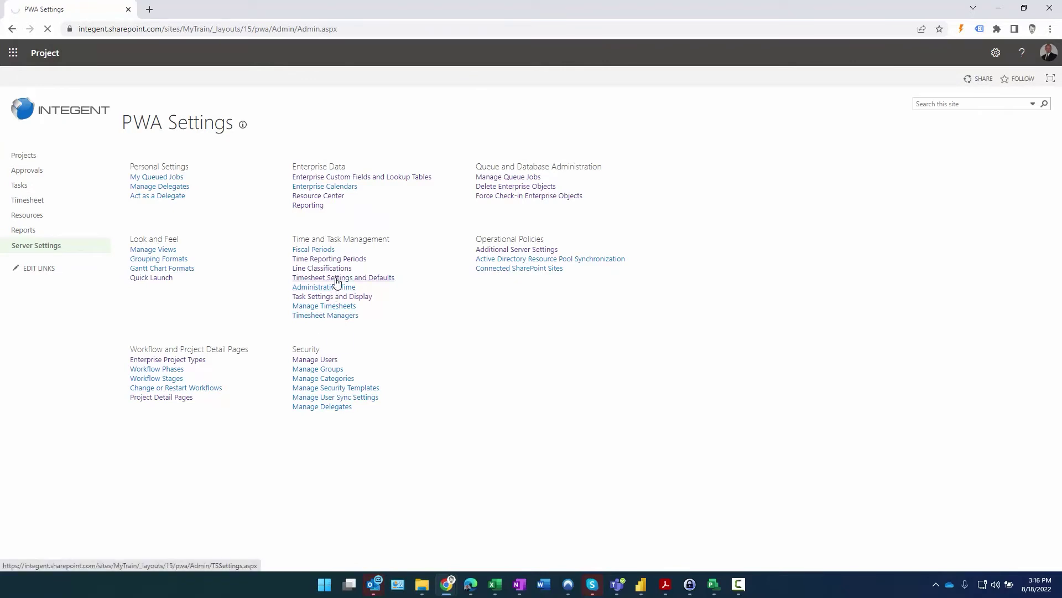
scroll(729, 270, down, 1)
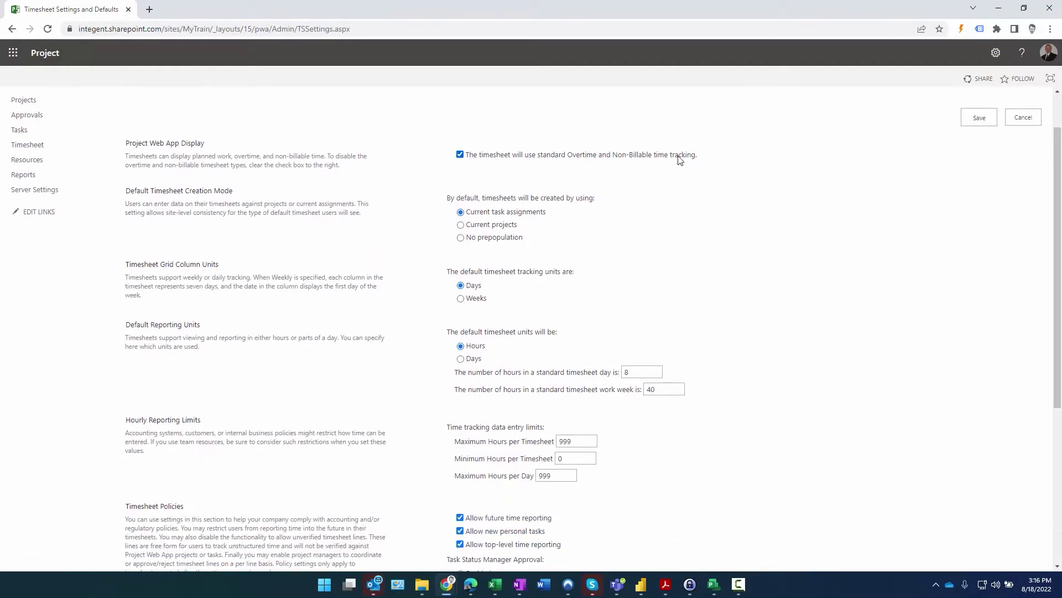
click(460, 155)
- Review the timesheet's default tracking units, standard day and work week hours, and hourly reporting limits
scroll(582, 217, down, 1)
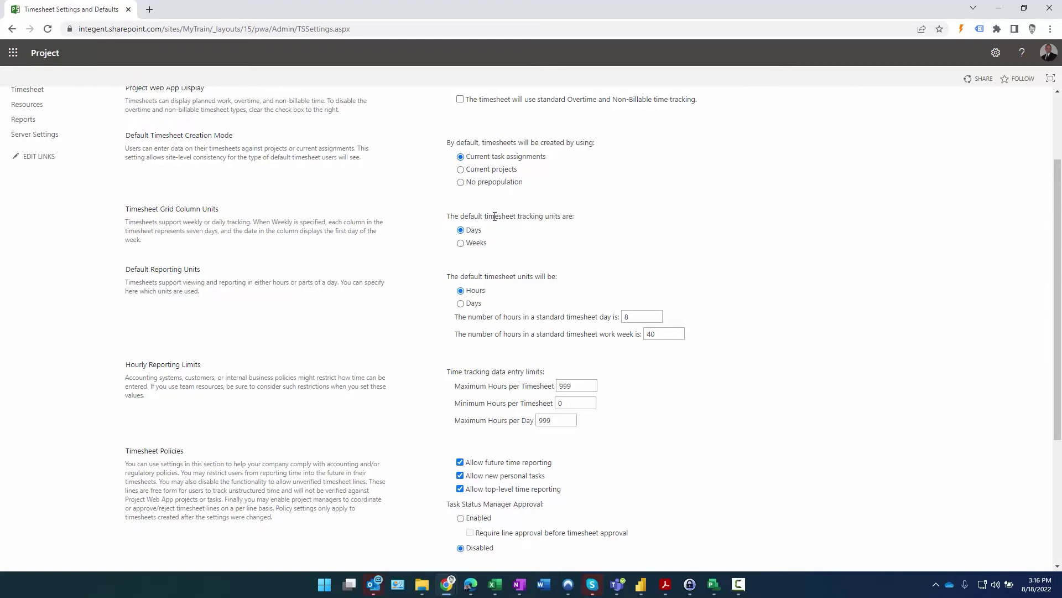
scroll(415, 296, down, 2)
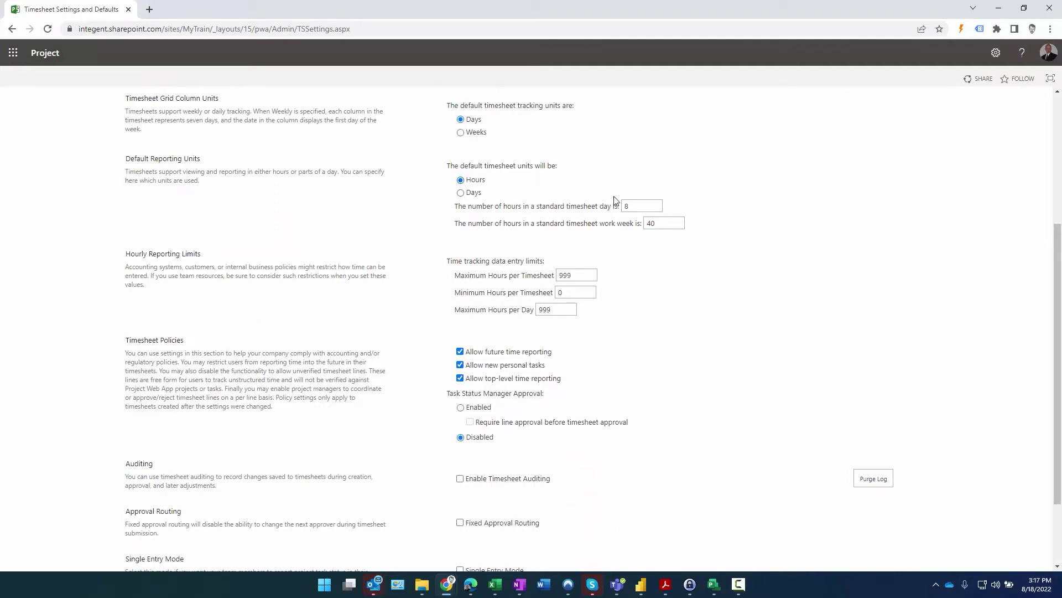
double_click(628, 206)
key(Tab)
double_click(660, 225)
scroll(716, 294, down, 1)
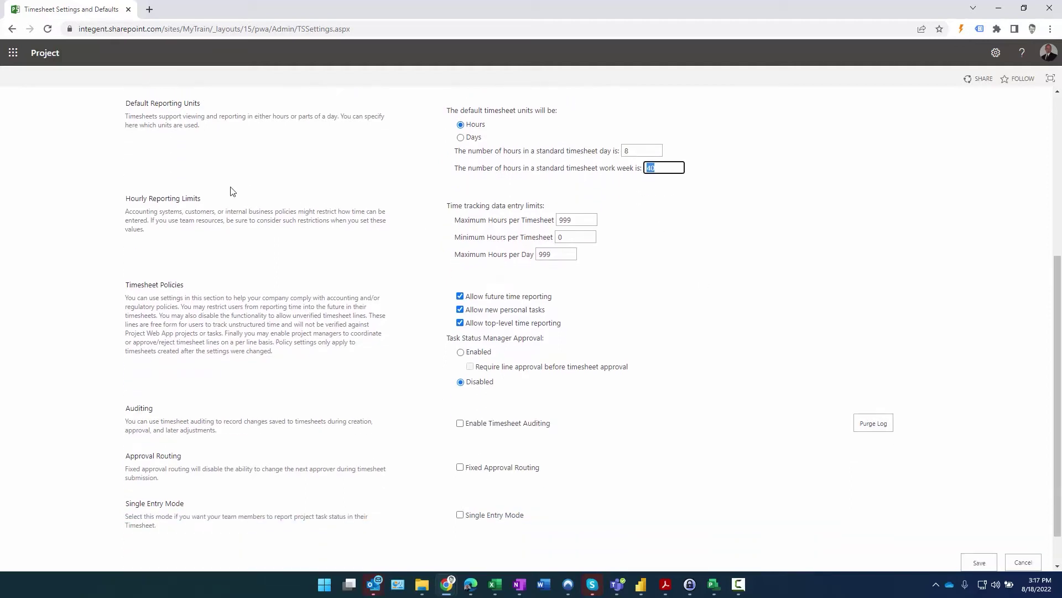
drag(216, 202, 126, 198)
click(303, 207)
scroll(583, 237, down, 1)
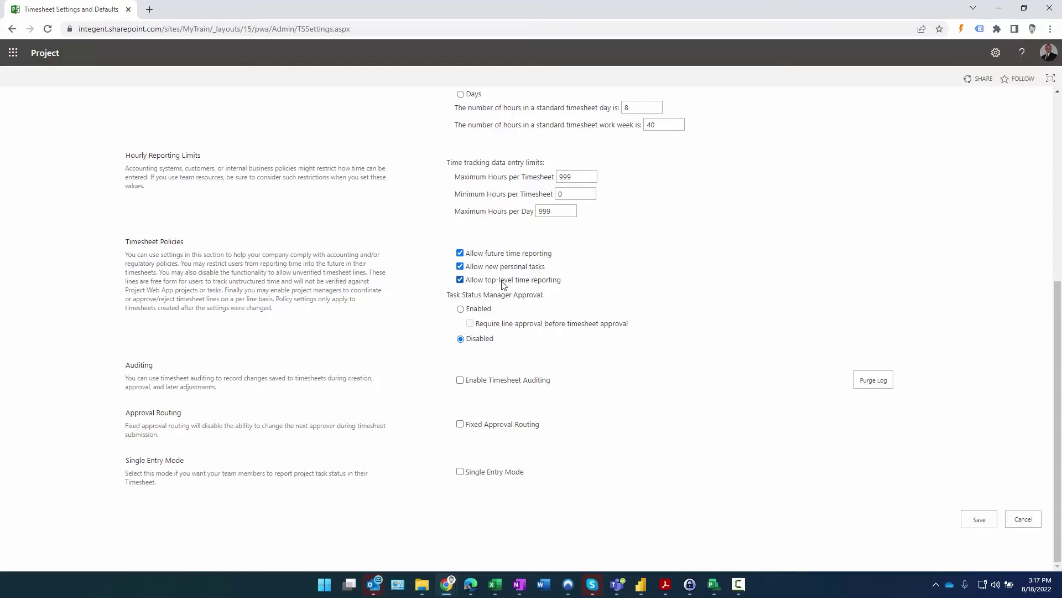
- Disallow top-level time reporting and enable Task Status Manager Approval in the timesheet policies
click(460, 280)
drag(447, 295, 544, 299)
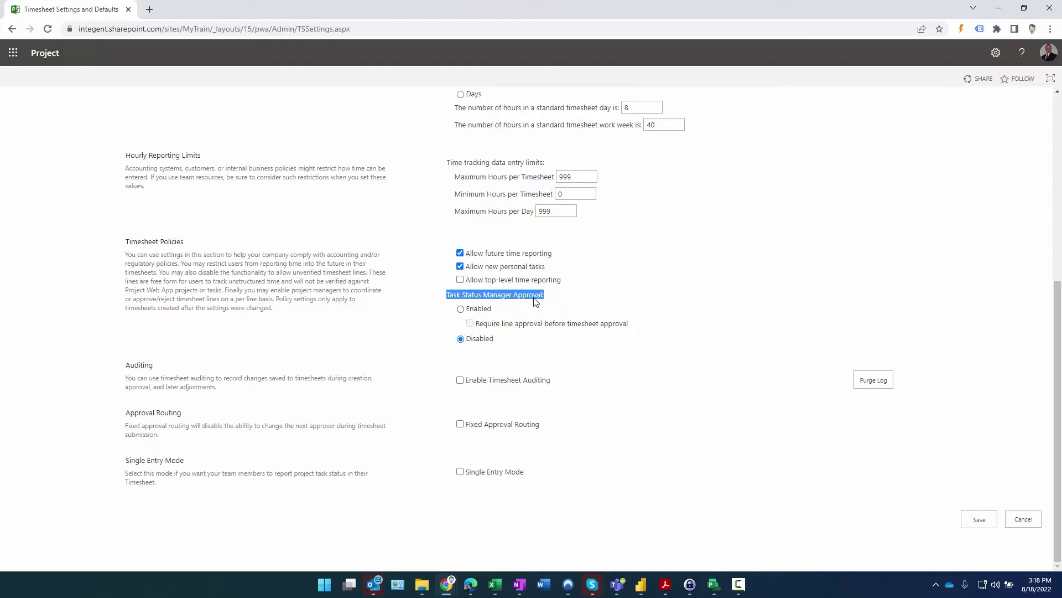
click(460, 310)
- Turn on Single Entry Mode and save the timesheet settings
drag(128, 474, 381, 477)
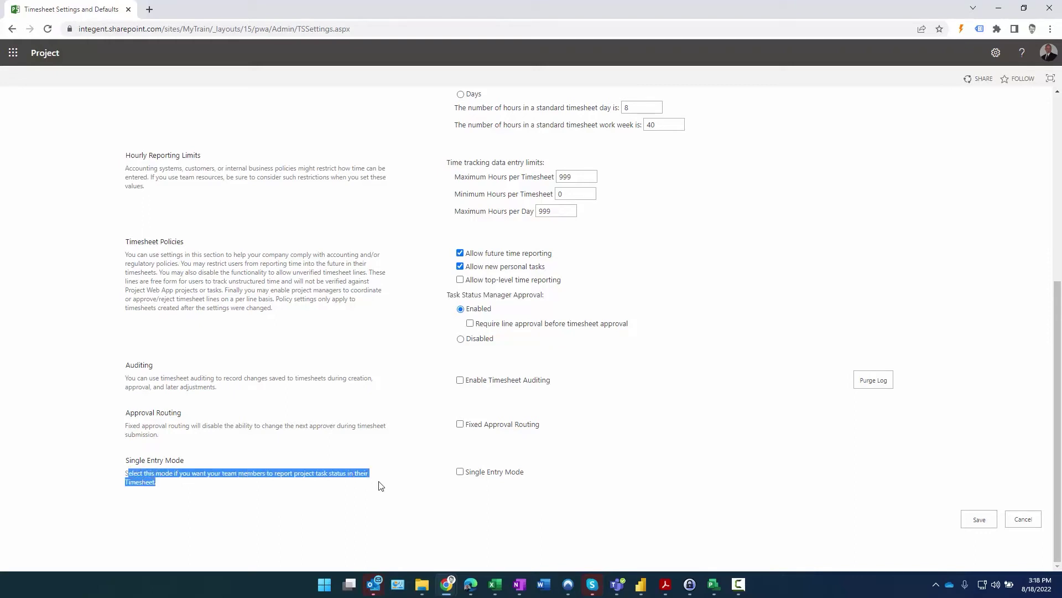
click(397, 471)
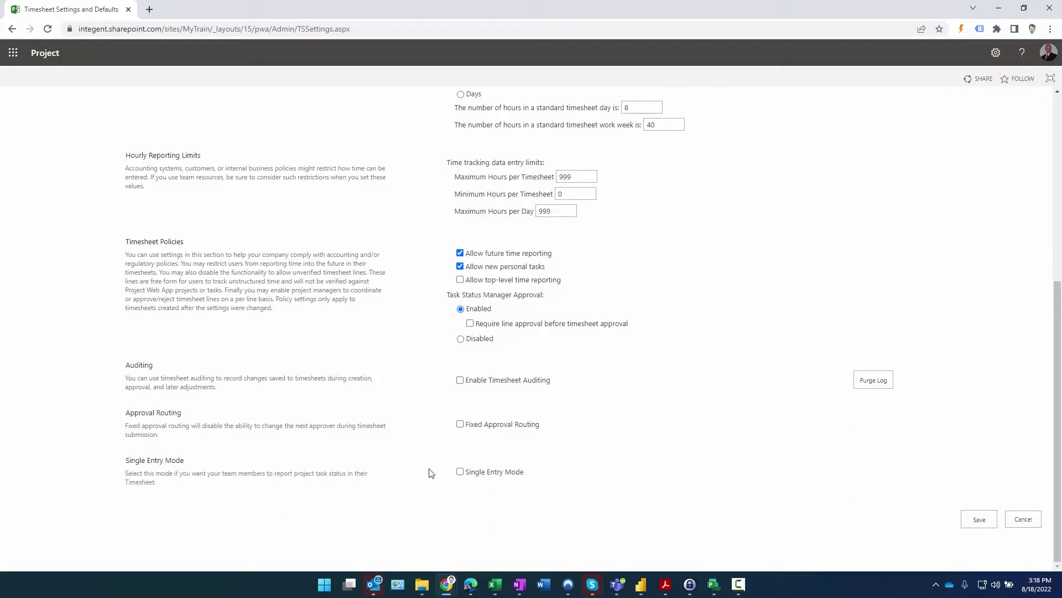
click(460, 472)
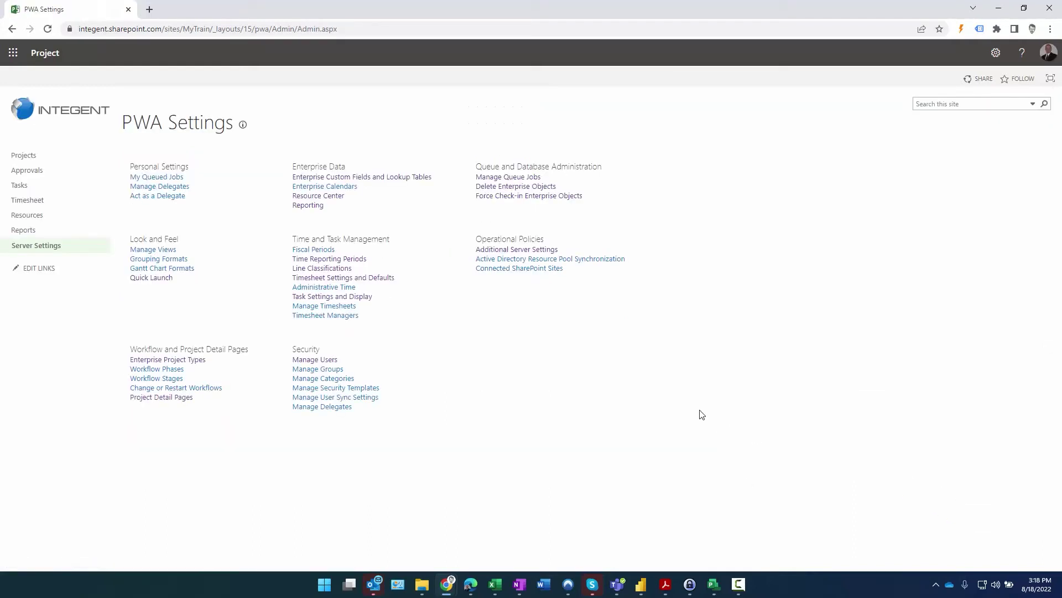
- Open Task Settings and Display, review the tracking method and reporting display, and allow task updates only via Tasks and Timesheets
click(341, 298)
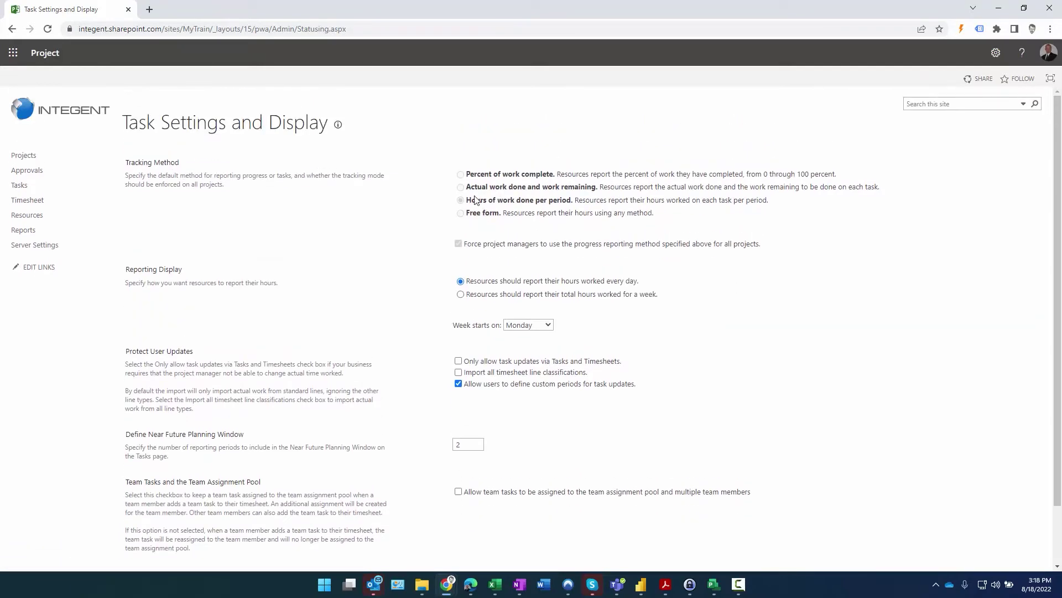
drag(466, 199, 783, 200)
click(709, 199)
scroll(758, 253, down, 1)
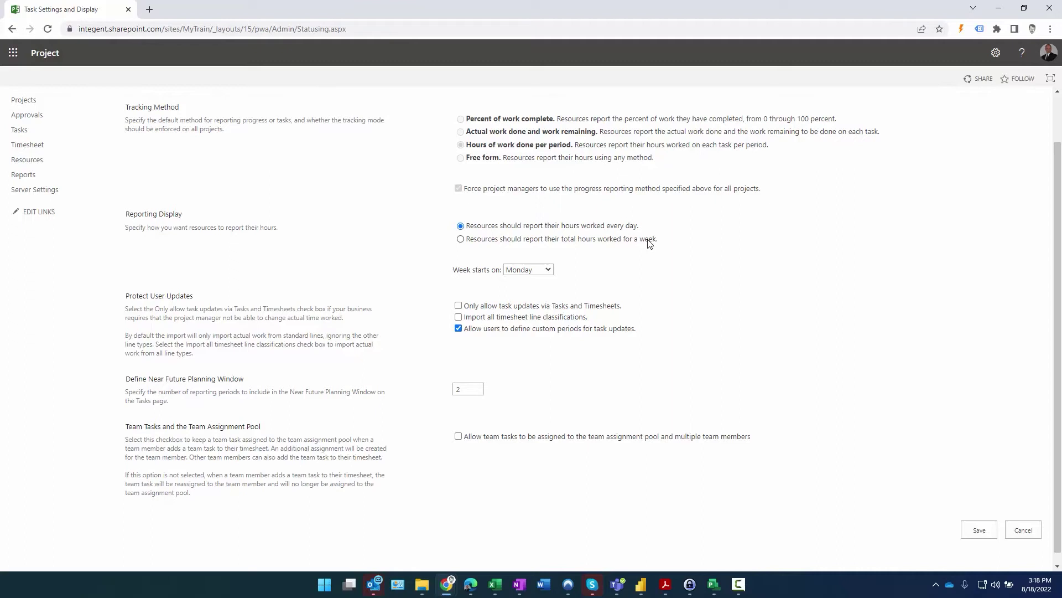
scroll(649, 243, down, 1)
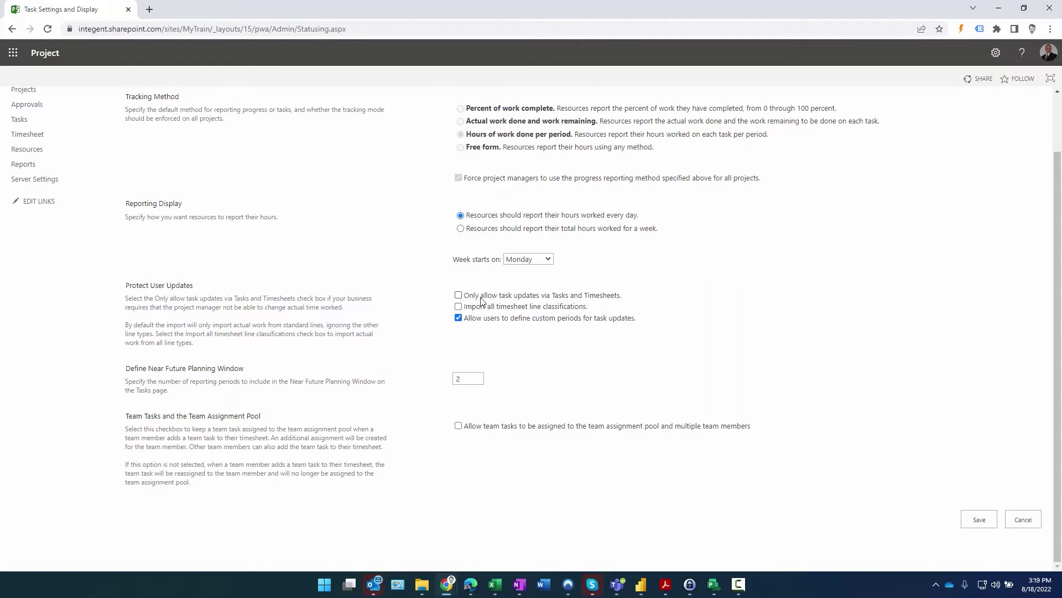
click(458, 296)
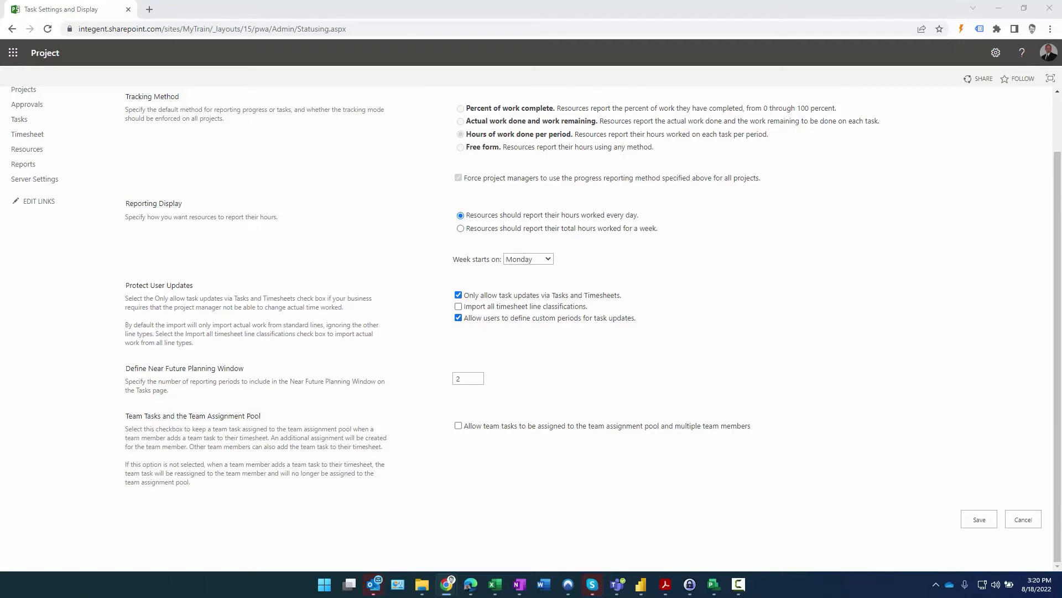
- Stop users from defining custom periods for task updates and save the Task Settings and Display page
click(458, 317)
click(976, 523)
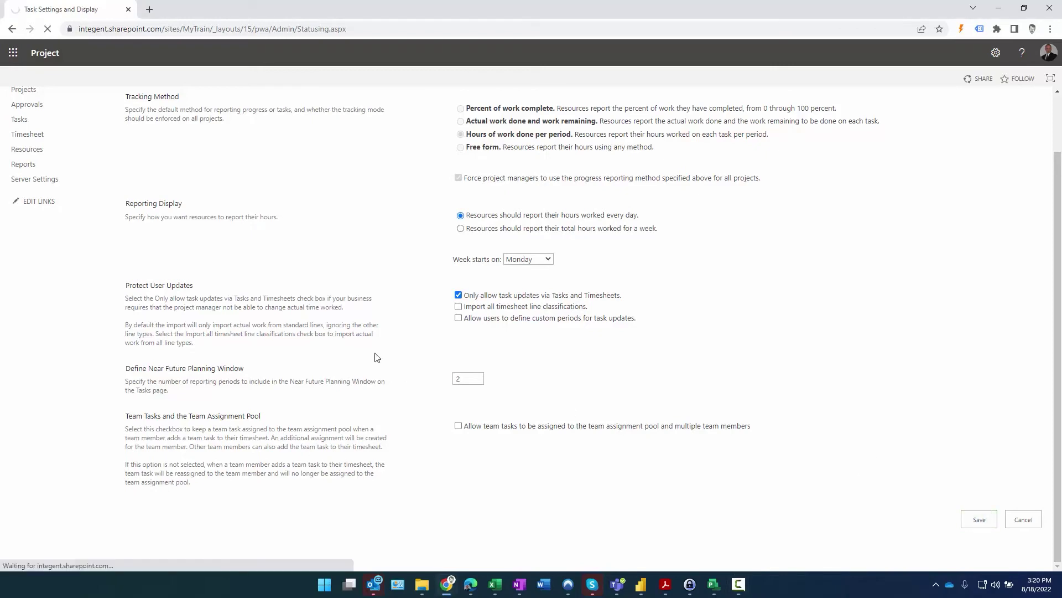
- Switch to Project Professional, open the Timesheet demo enterprise project from PWA - MyTrain, and check it out for editing
click(714, 584)
click(31, 108)
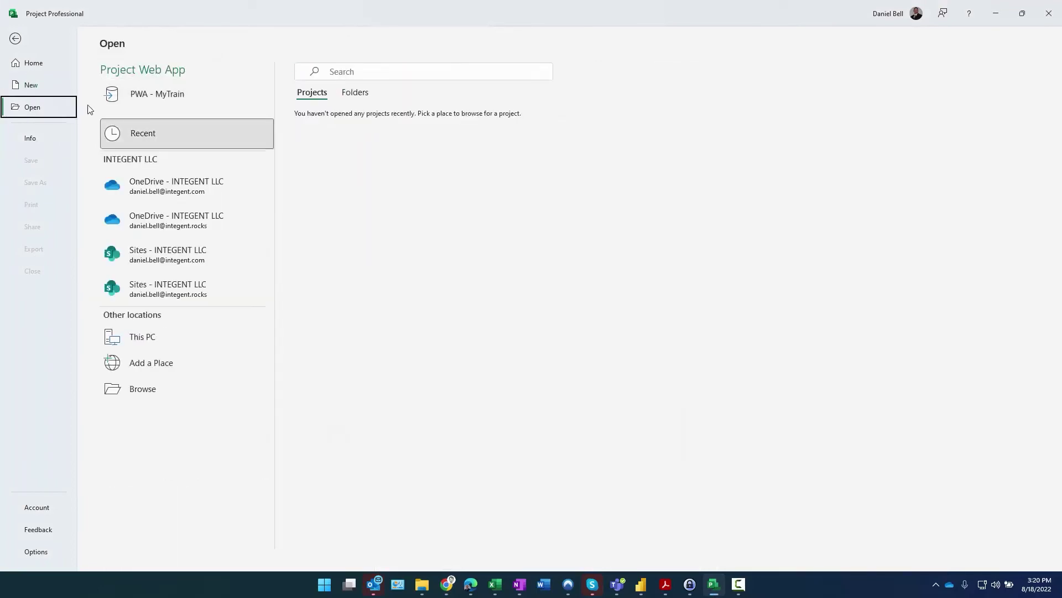
click(280, 92)
click(315, 102)
click(462, 476)
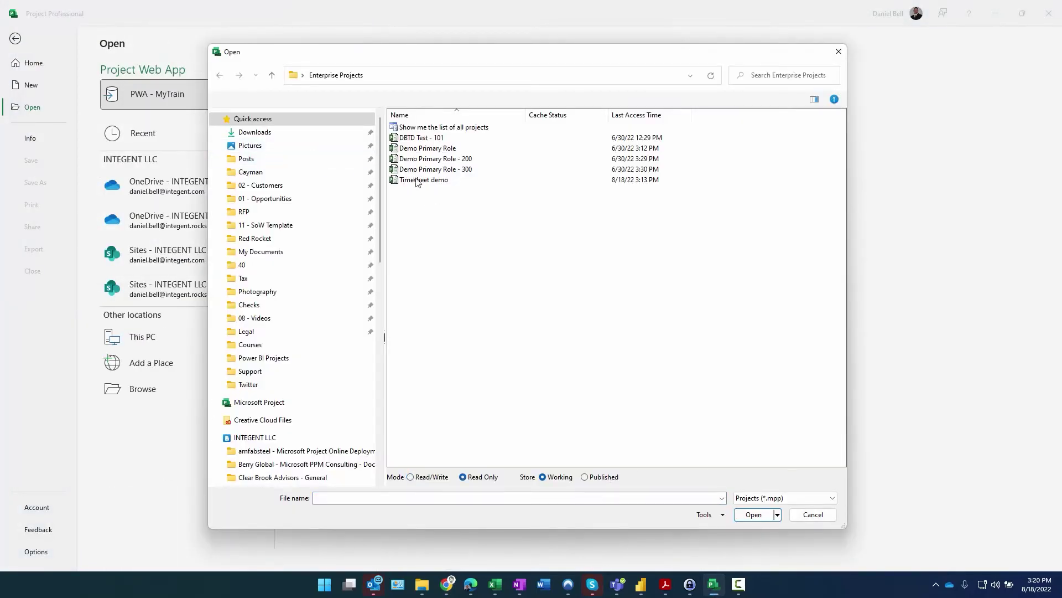
double_click(418, 179)
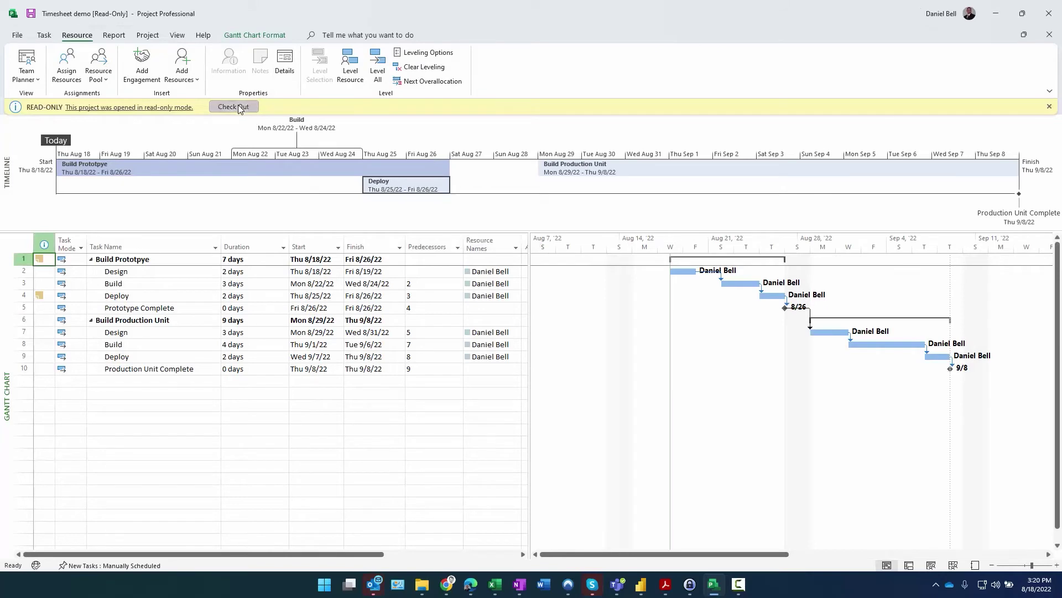
click(239, 108)
- Publish the Timesheet demo project to Project Web App
click(17, 35)
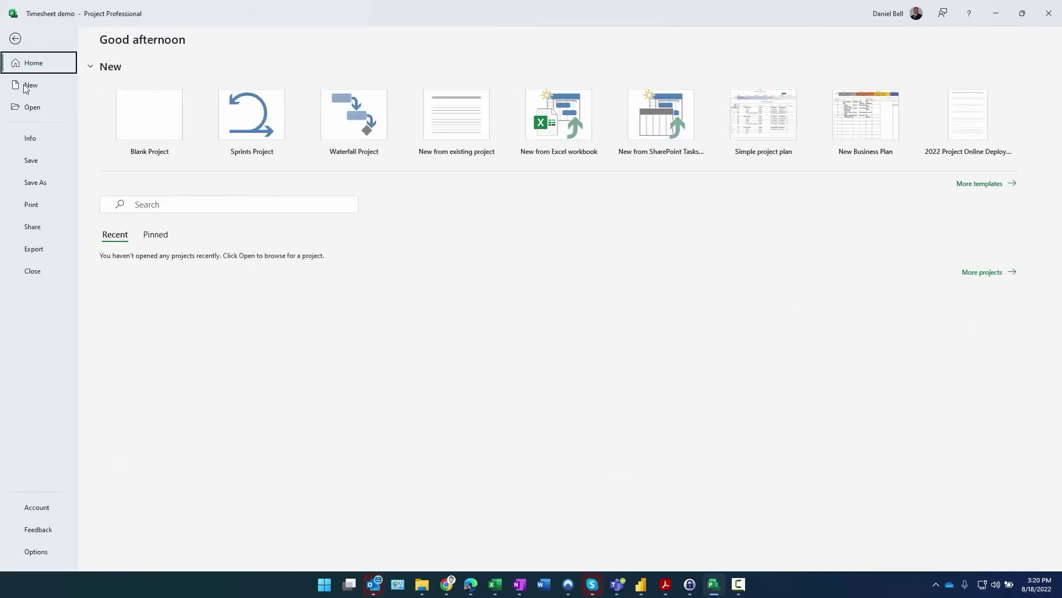
click(31, 138)
click(122, 147)
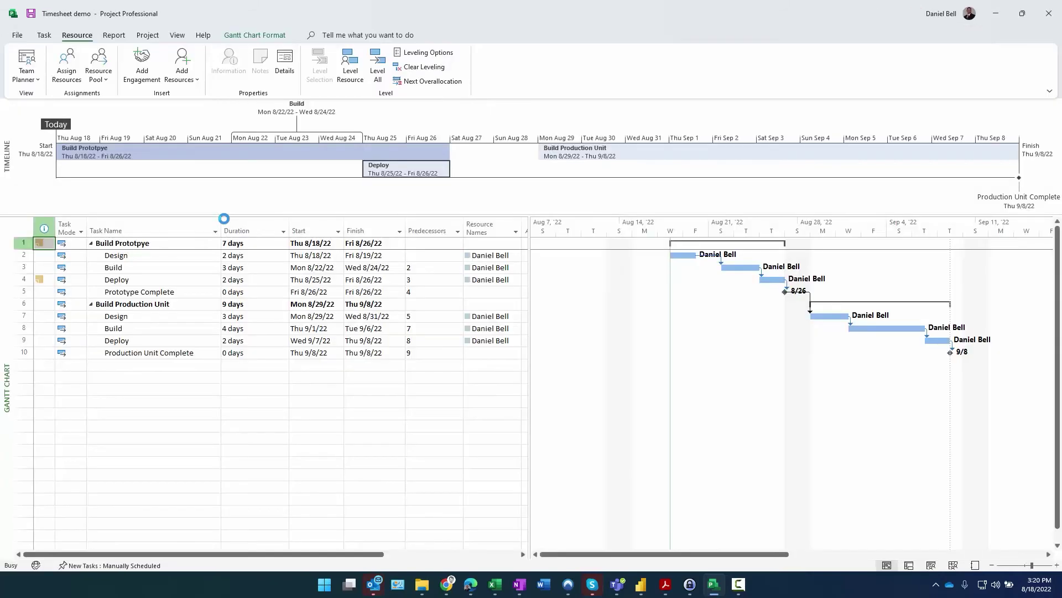
- Save a copy of the project to PWA - MyTrain under the name Production deployment
click(17, 35)
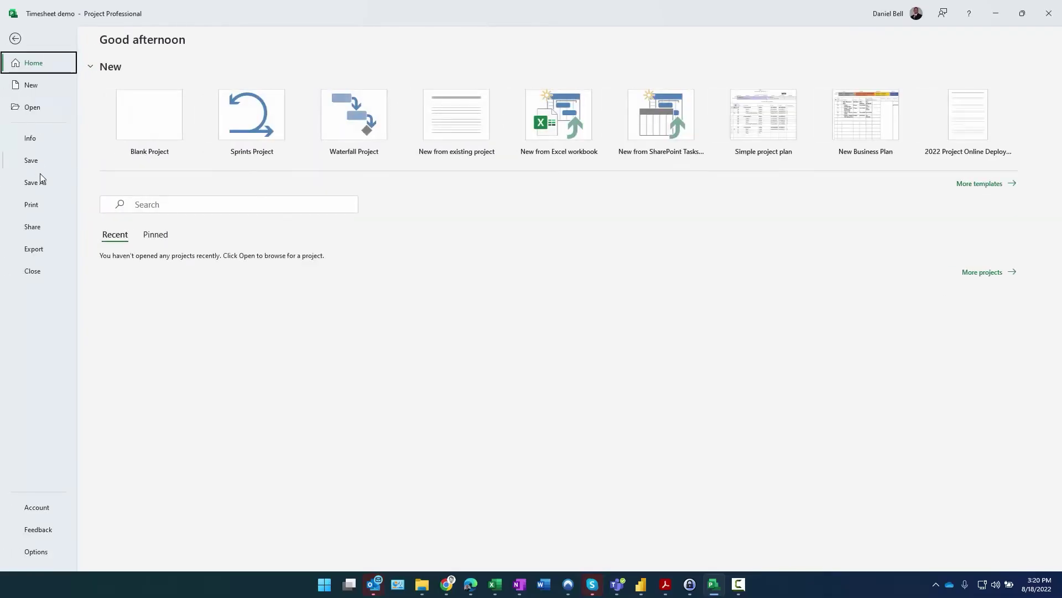
click(39, 180)
click(316, 103)
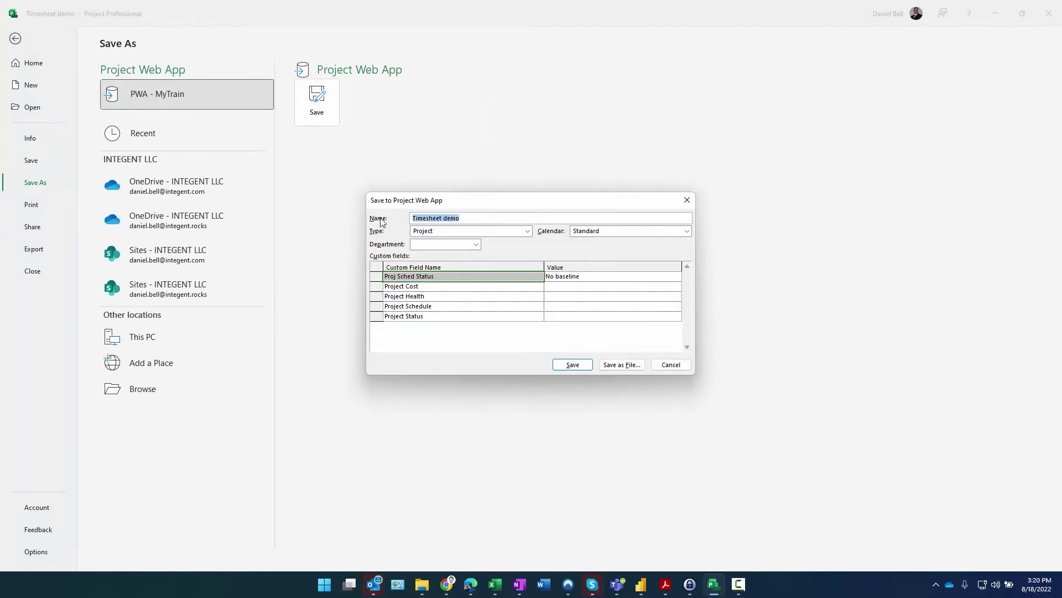
text(Production )
text(Timesheet demo)
key(Return)
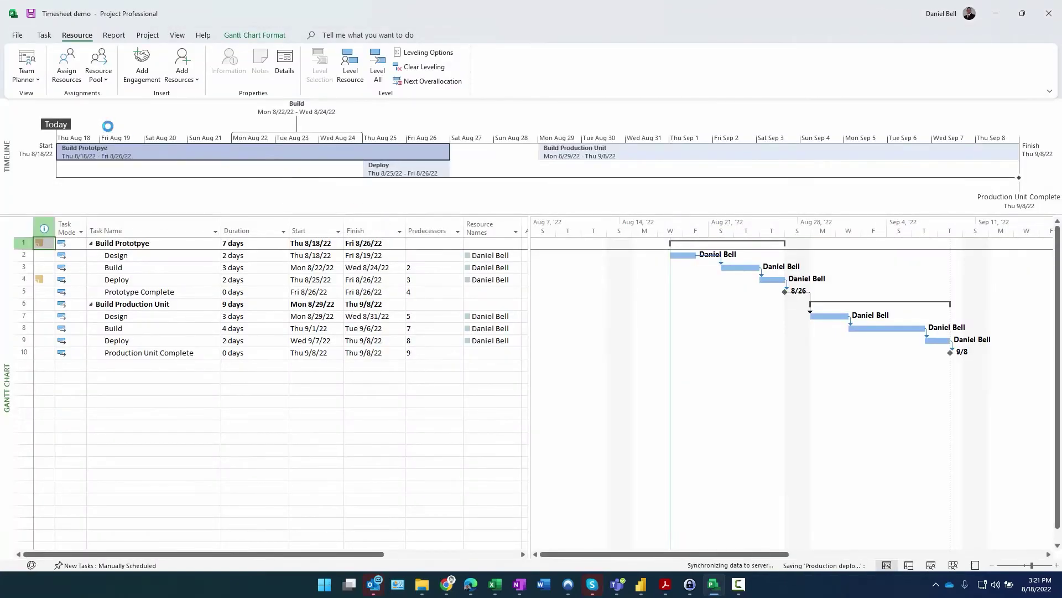
- Publish the Production deployment project to Project Web App
click(18, 37)
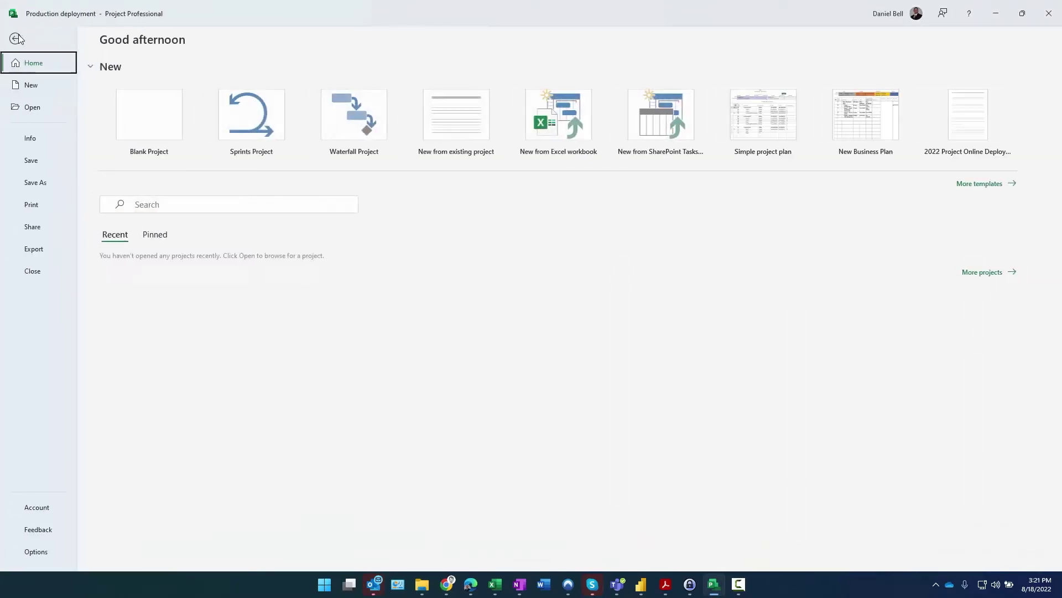
click(46, 139)
click(125, 153)
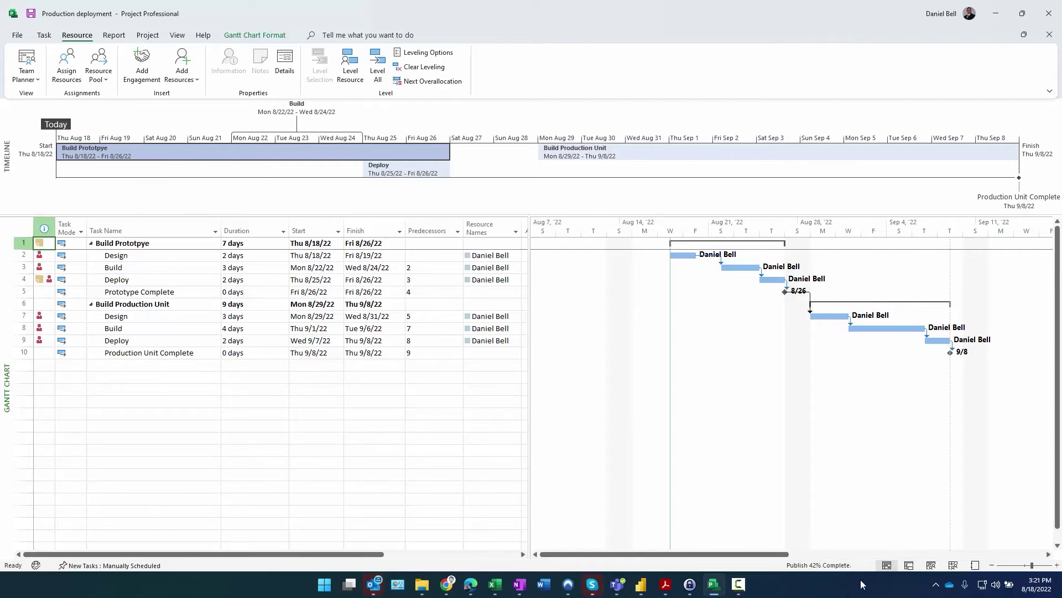
- Close the Production deployment project and check it in
click(17, 35)
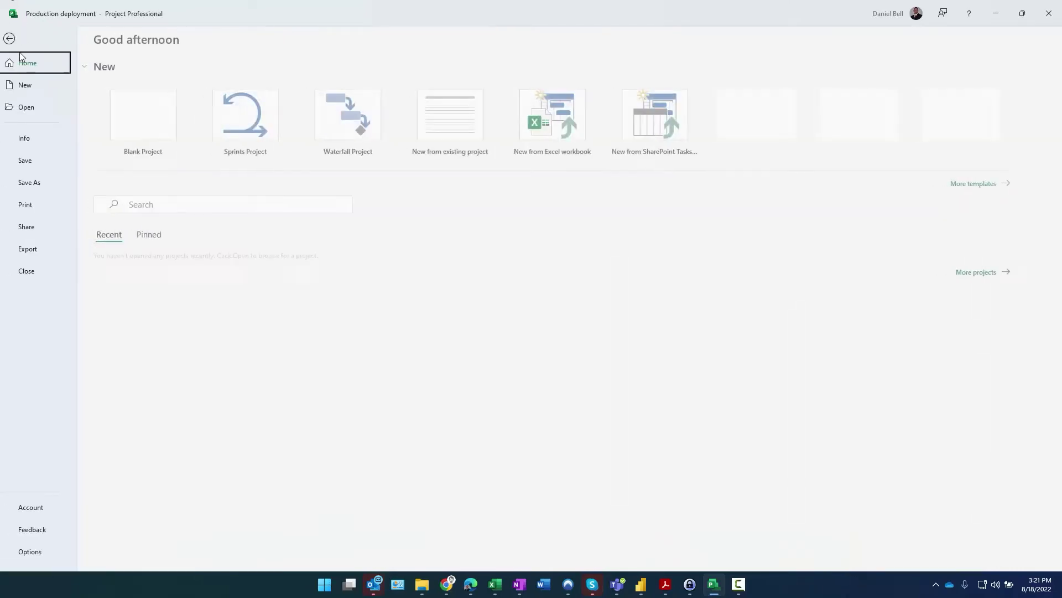
click(28, 271)
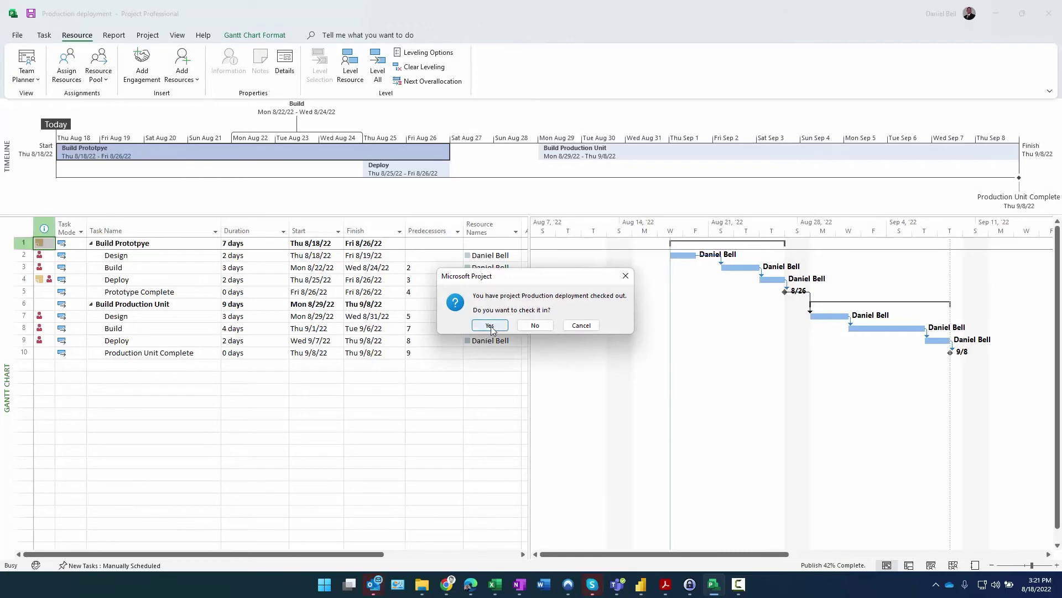
click(486, 327)
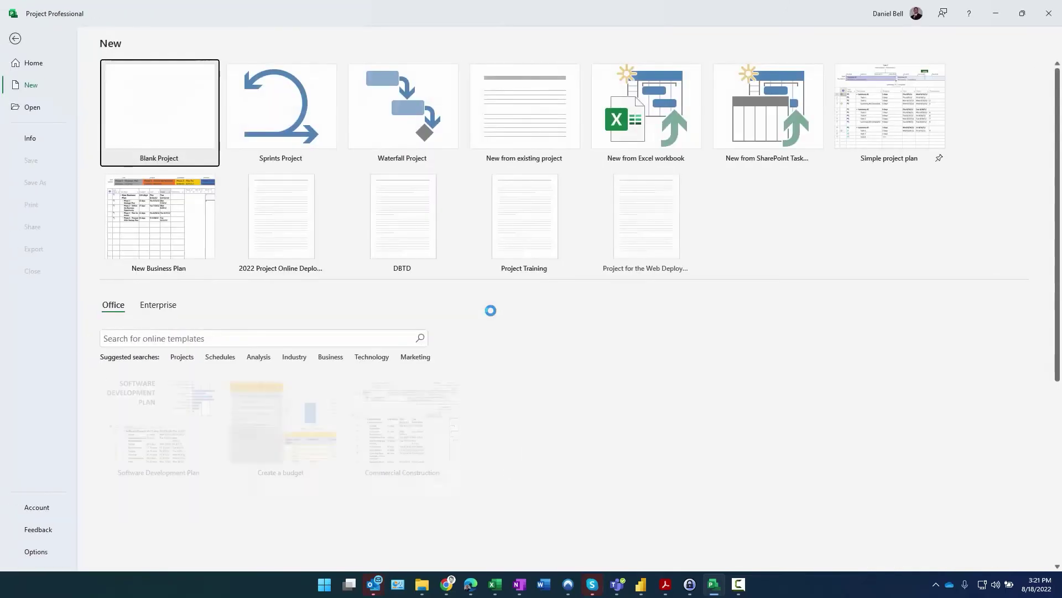
mouse_move(471, 591)
click(472, 522)
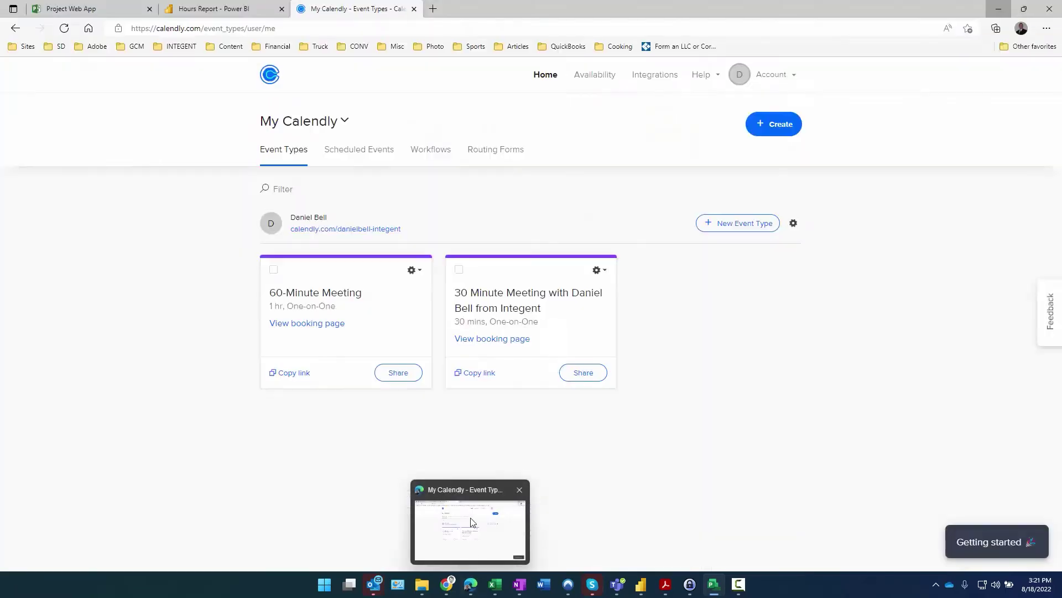
click(999, 9)
- Switch to the PWA Settings window in Chrome, open Tasks, and examine both projects' assignments across the current, near future and distant future planning windows
mouse_move(446, 584)
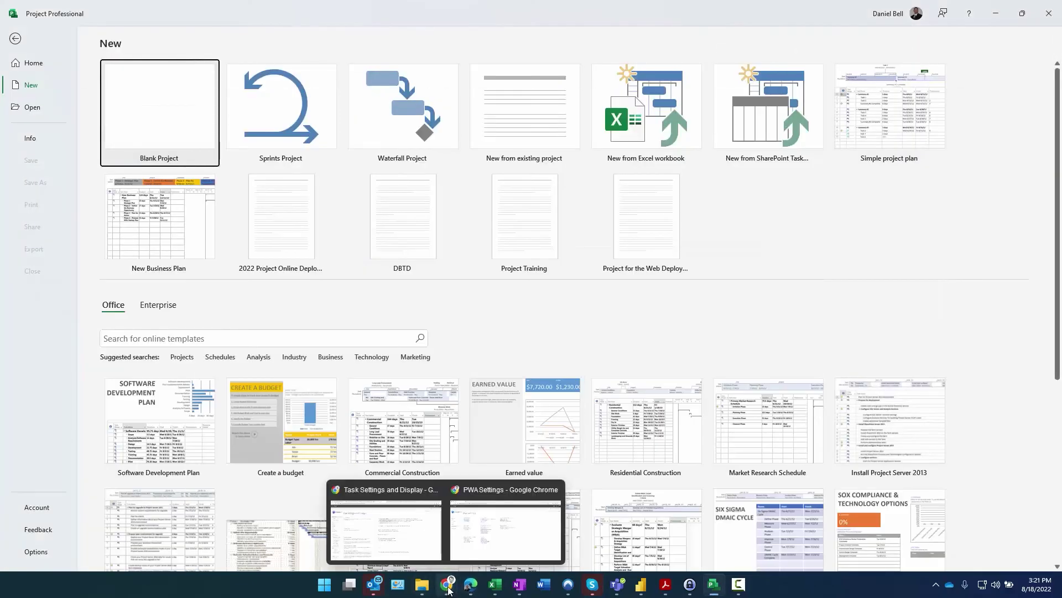
click(505, 528)
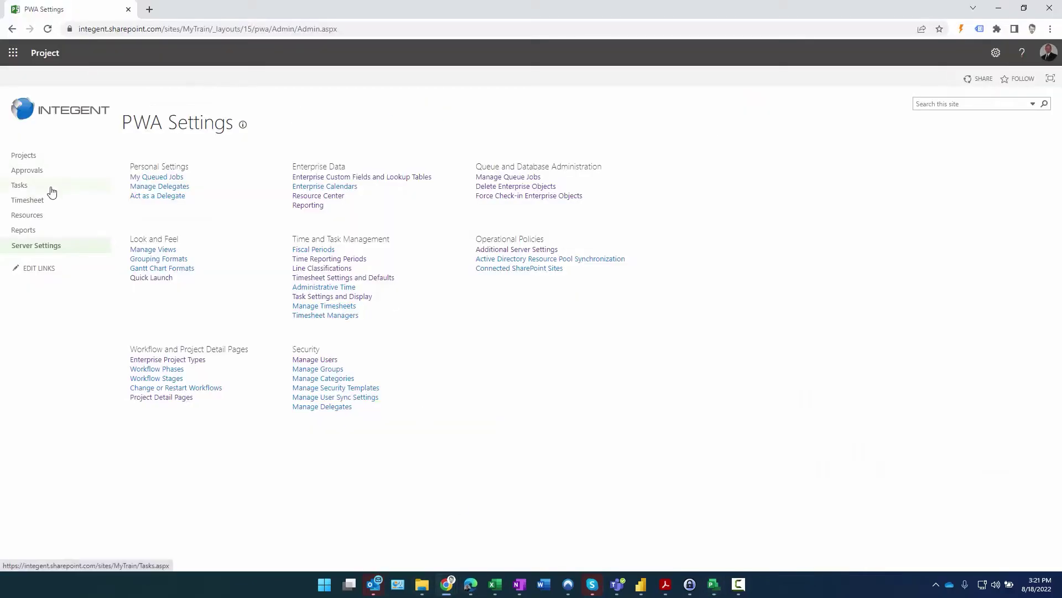
click(30, 192)
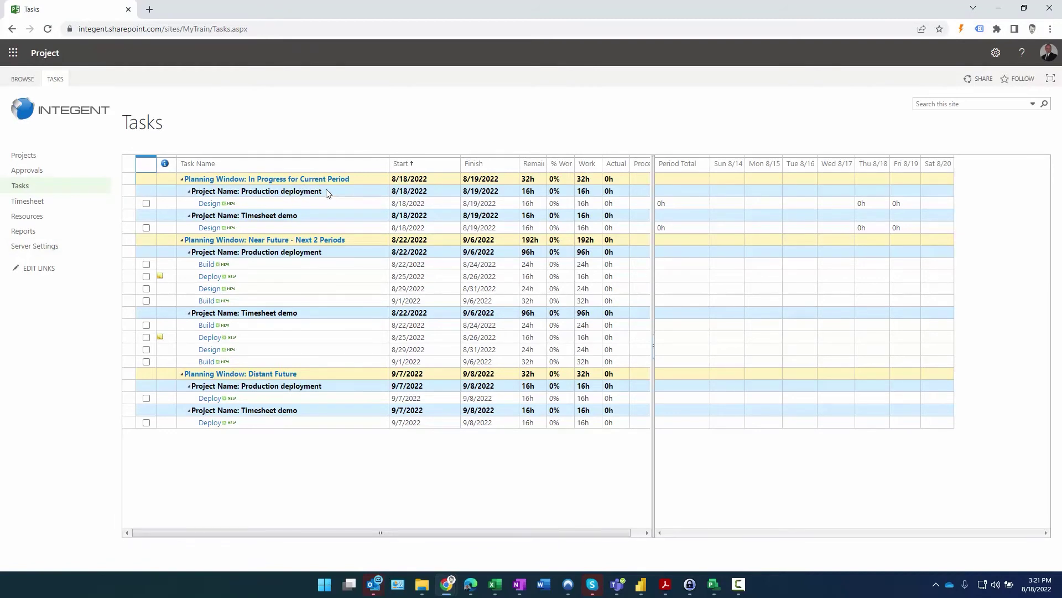
click(320, 204)
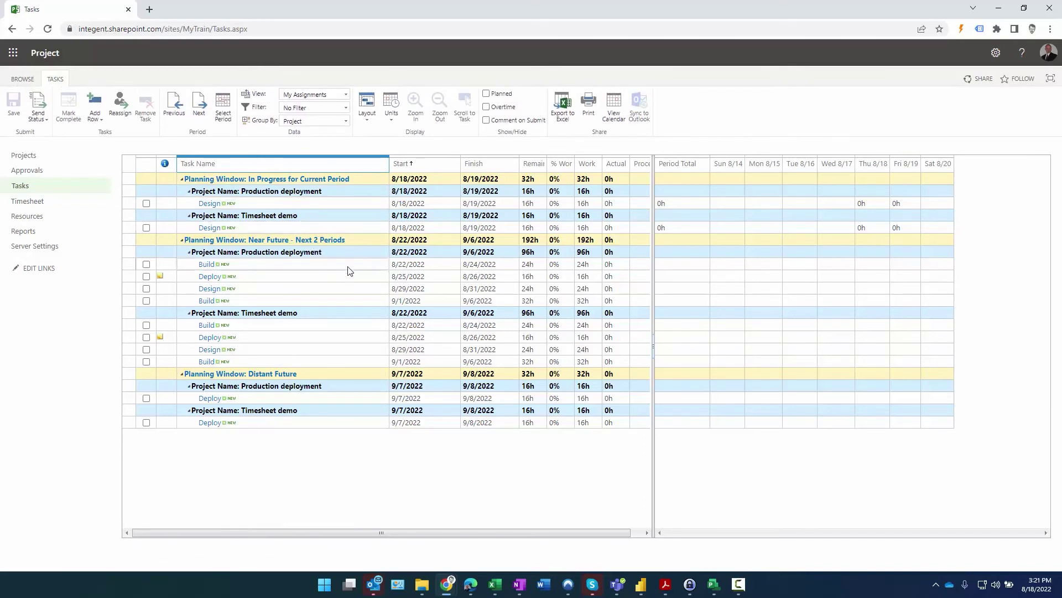
drag(349, 265, 345, 420)
click(349, 320)
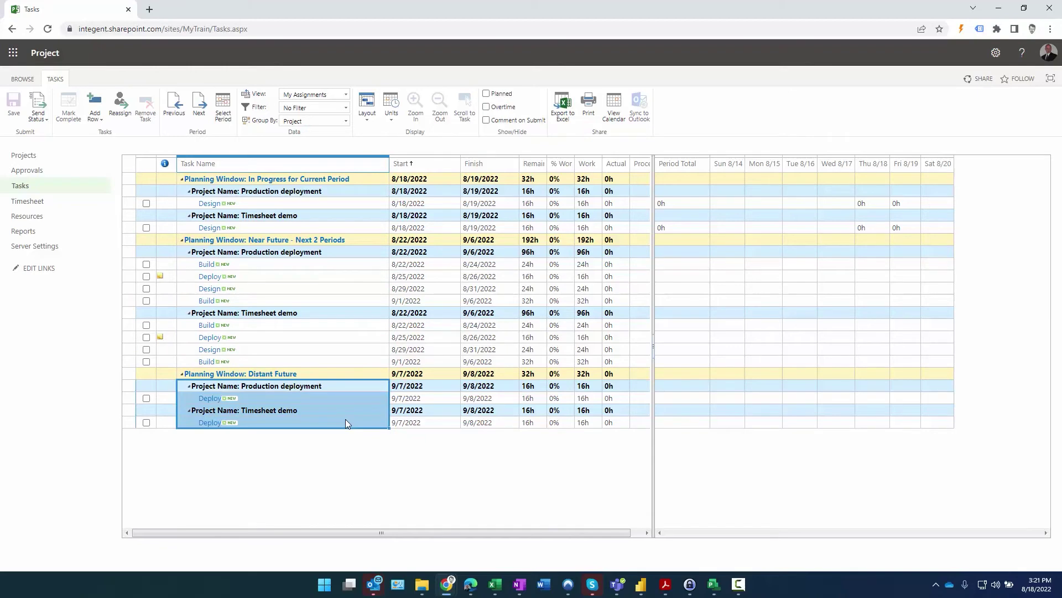
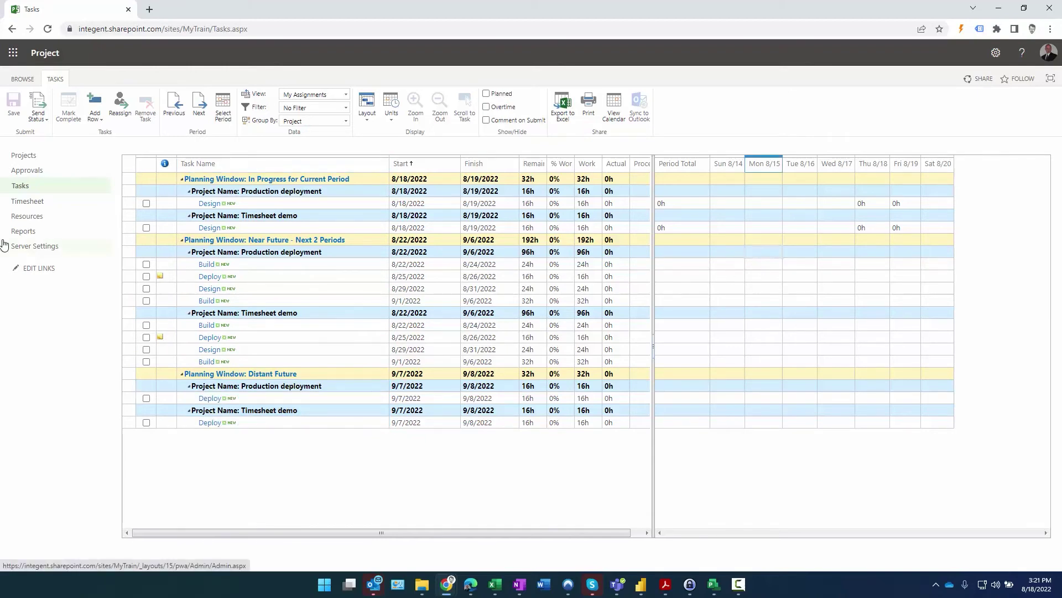
- Open the current timesheet and widen the Task Name/Description and Project Name columns to review the project and administrative lines
click(22, 201)
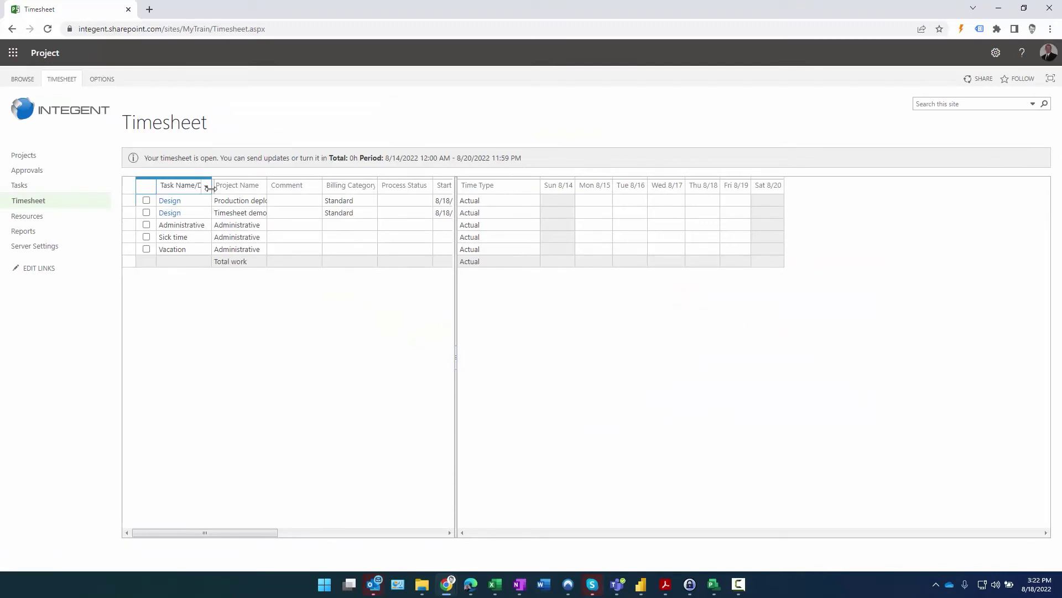
drag(211, 189, 403, 193)
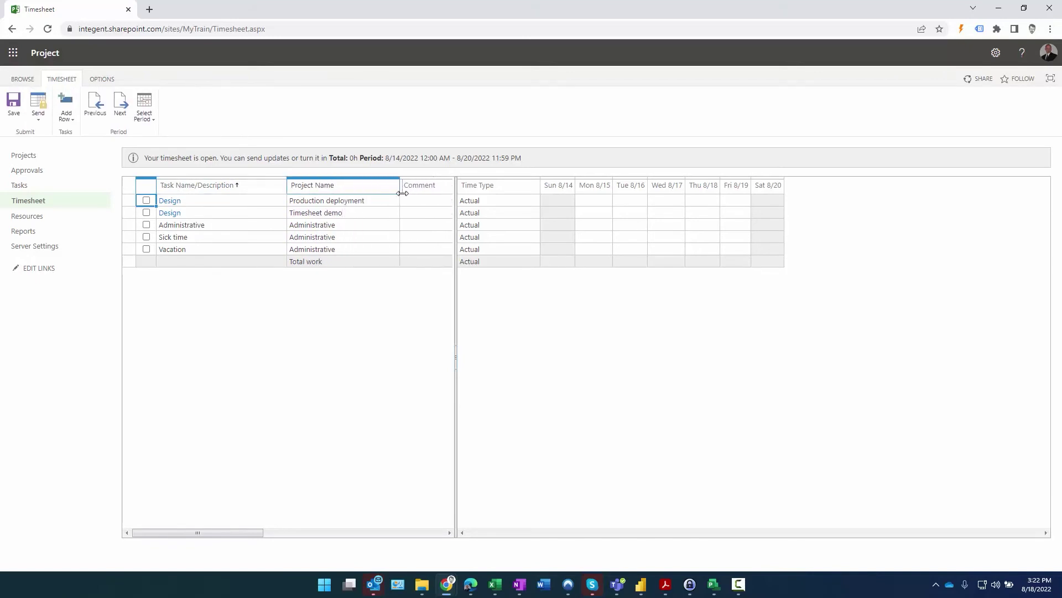
click(337, 204)
click(343, 213)
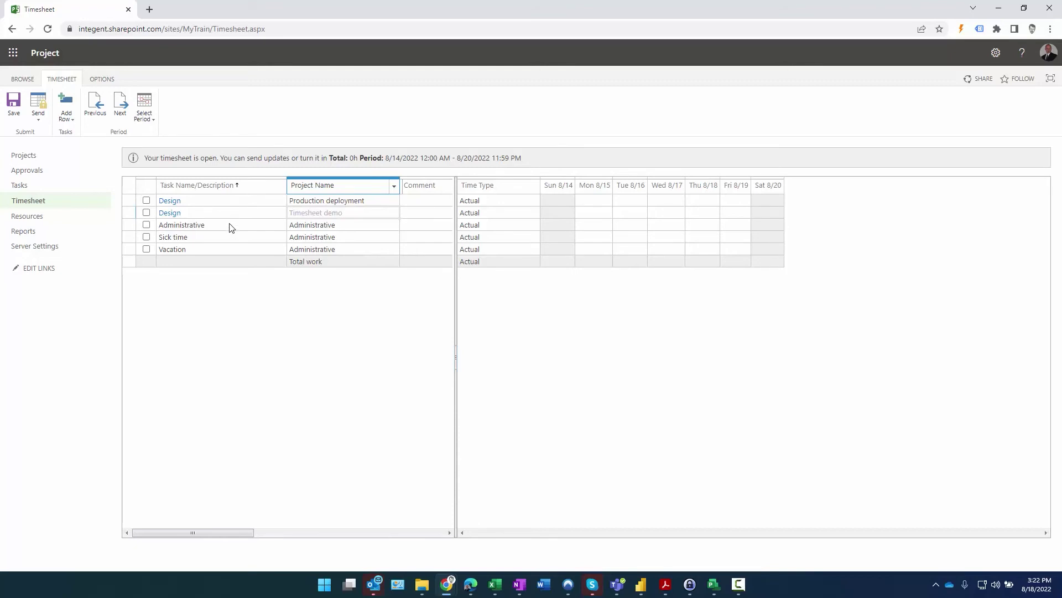
drag(231, 228, 328, 262)
click(325, 250)
- Group the timesheet lines by Project Name
click(102, 79)
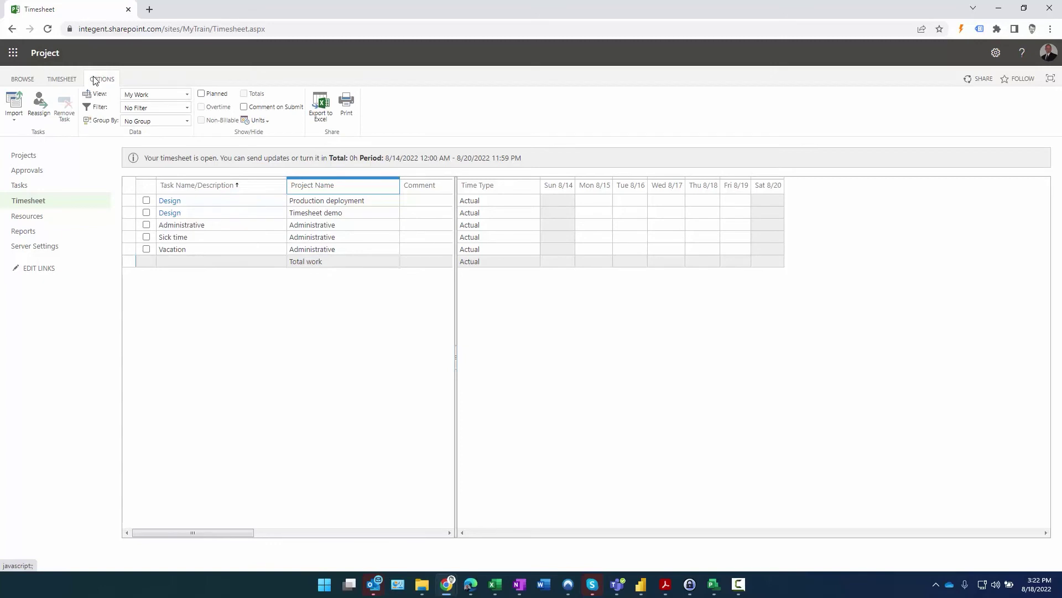
click(188, 121)
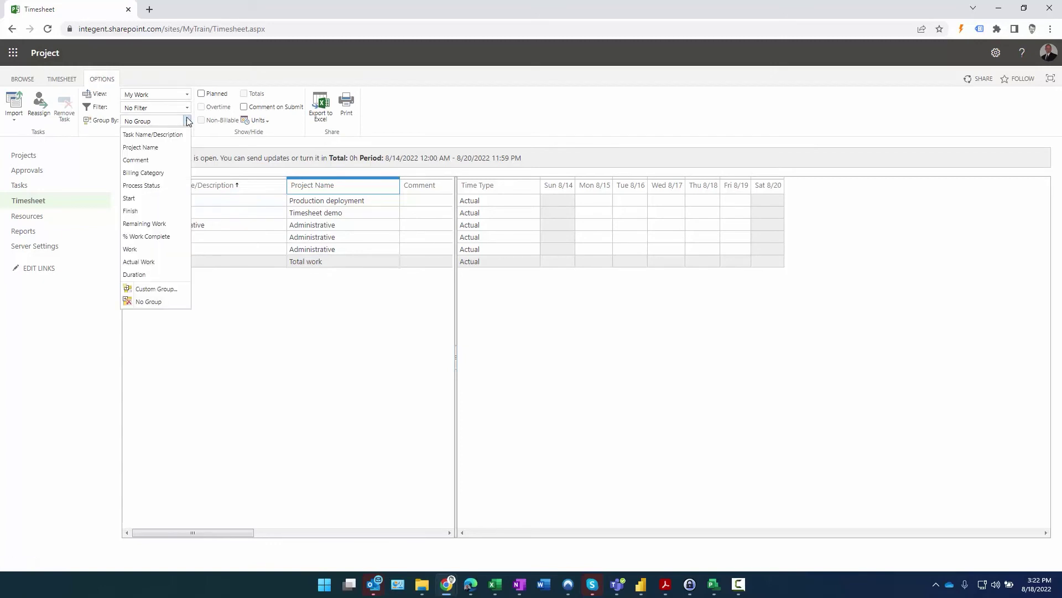
click(142, 148)
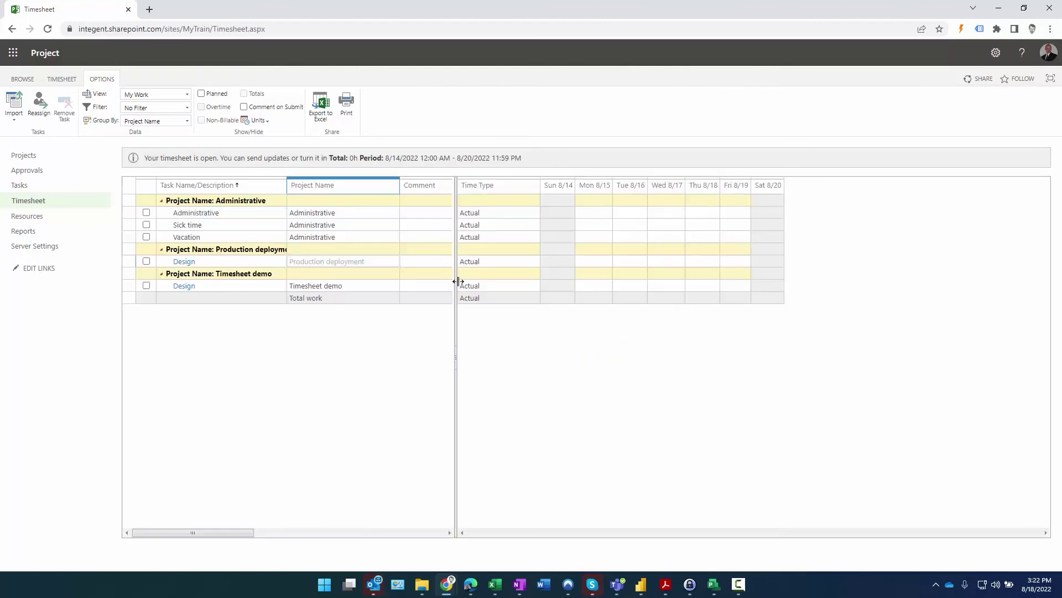
- Enlarge the timesheet's task details pane, widen the Task Name/Description column and slightly narrow the Project Name column
drag(459, 285, 682, 283)
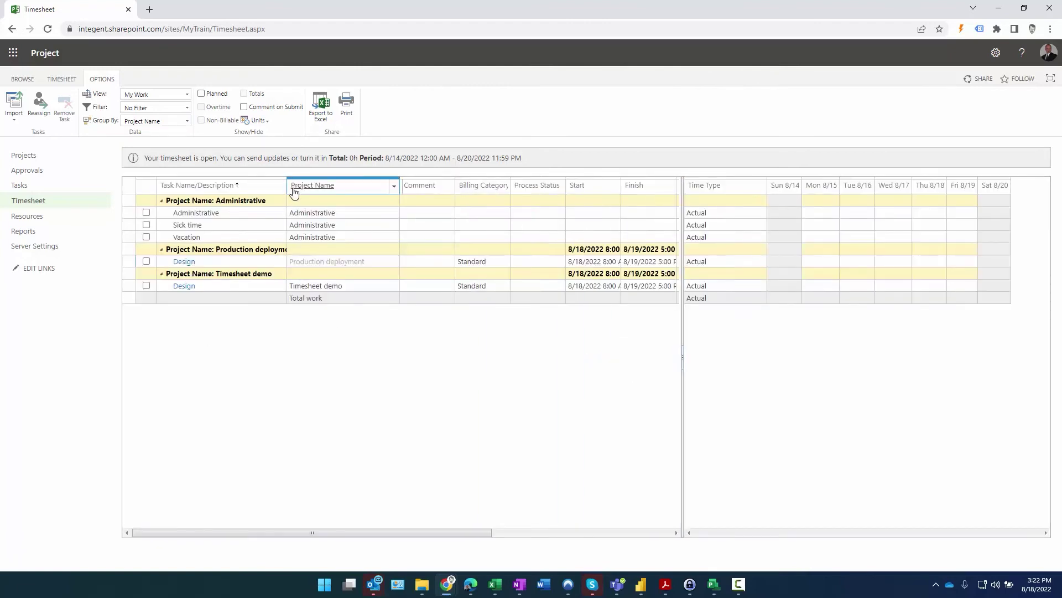
drag(286, 185, 404, 190)
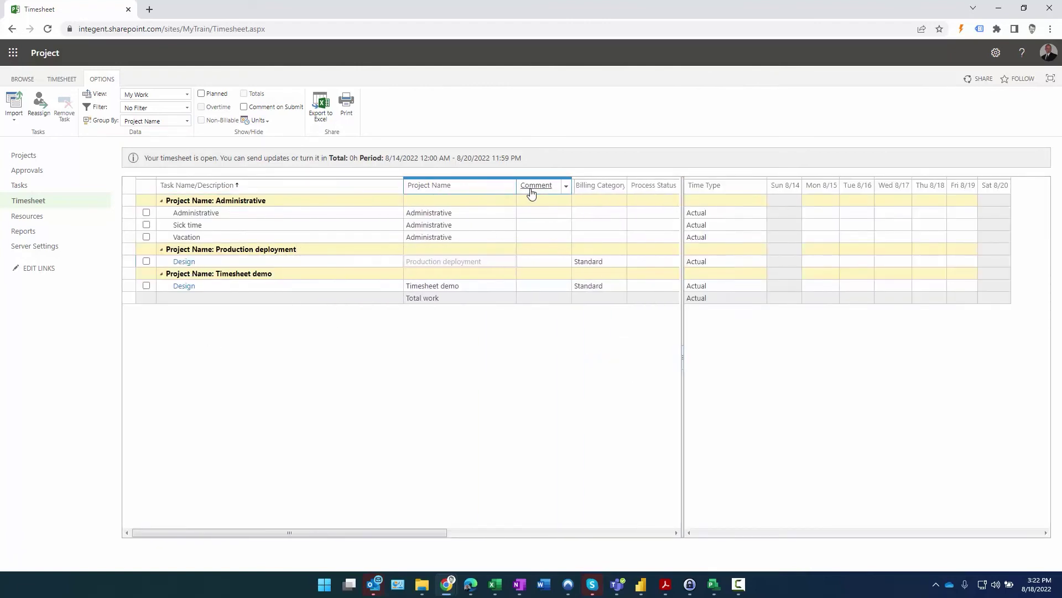
drag(516, 187, 487, 186)
- Examine the administrative lines and the Production deployment Design task's % Work Complete, Work and Actual Work columns
drag(297, 215, 301, 241)
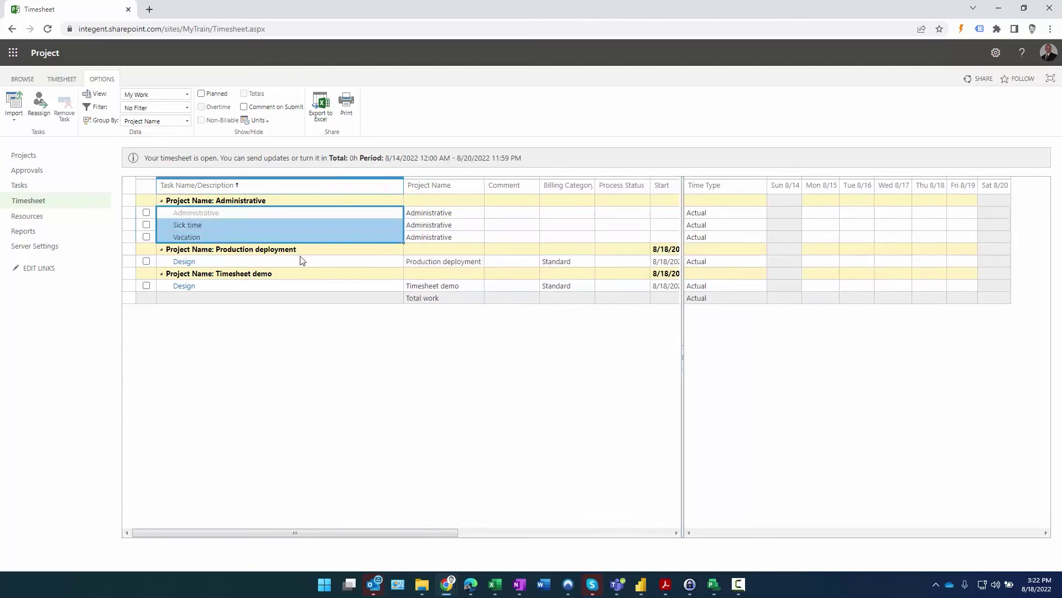
click(302, 261)
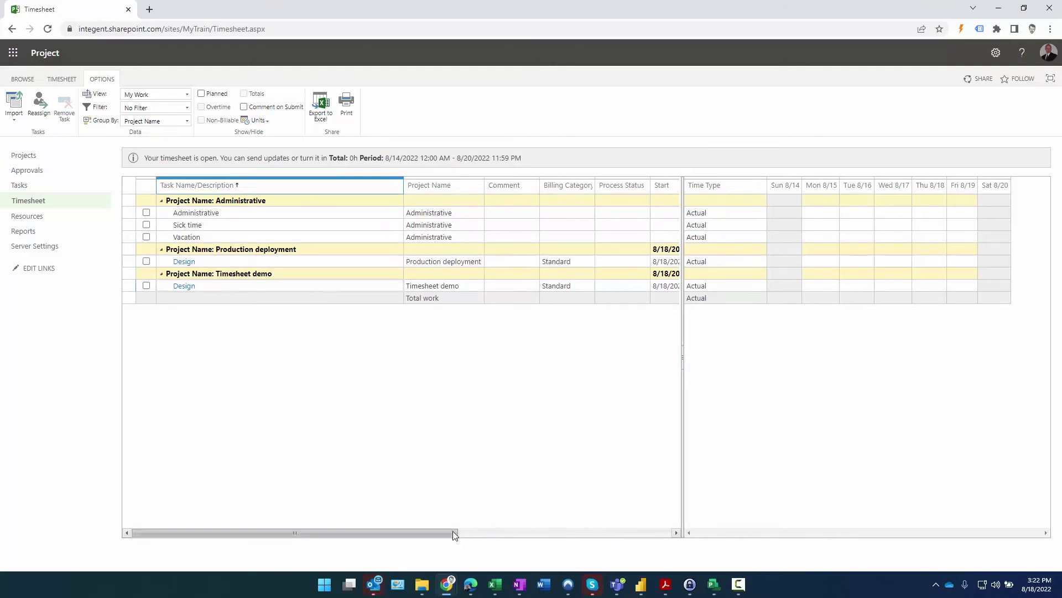
drag(452, 532, 561, 533)
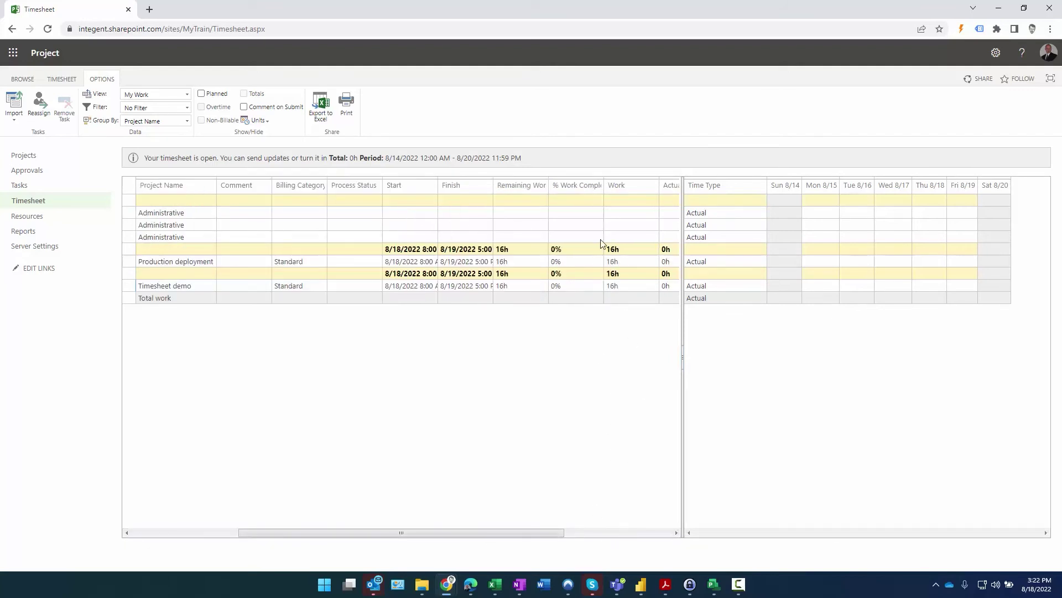
click(599, 264)
click(640, 265)
click(672, 266)
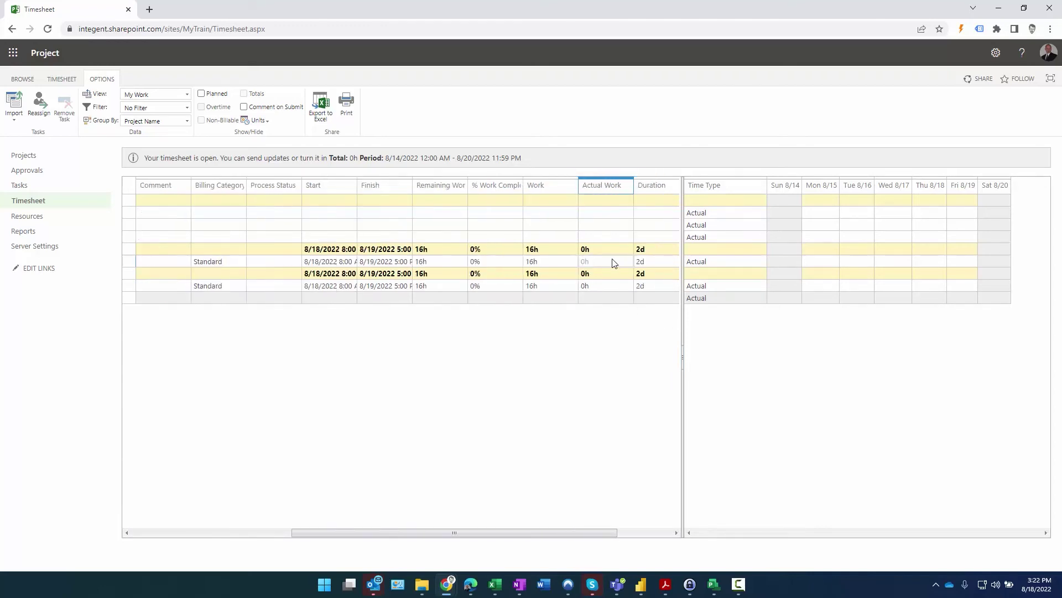
- Enter 8 hours of actual work for Monday 8/15 on the Production deployment project's Design task
click(827, 261)
text(8)
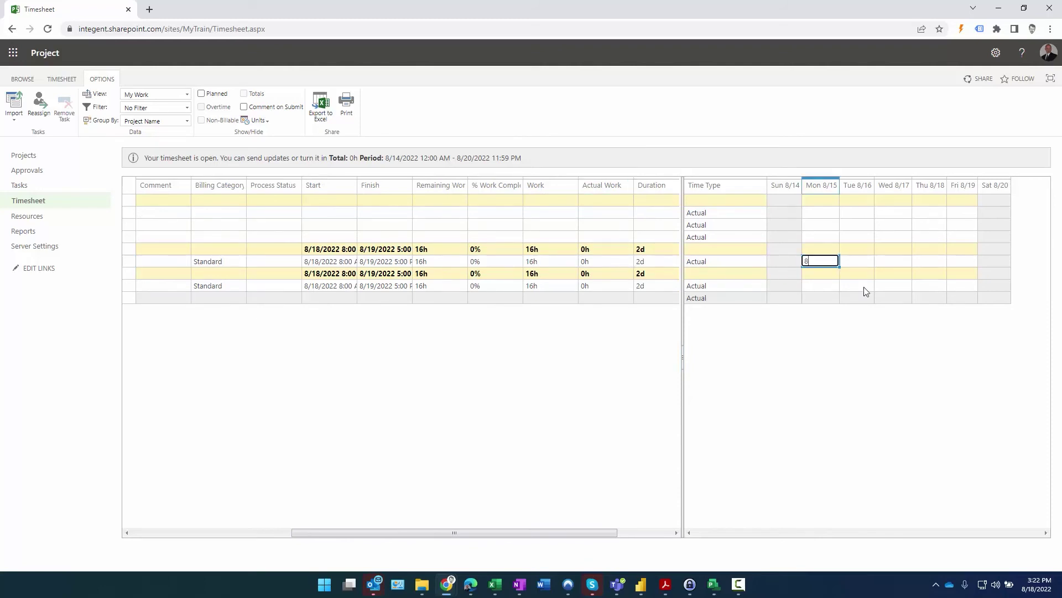
key(Tab)
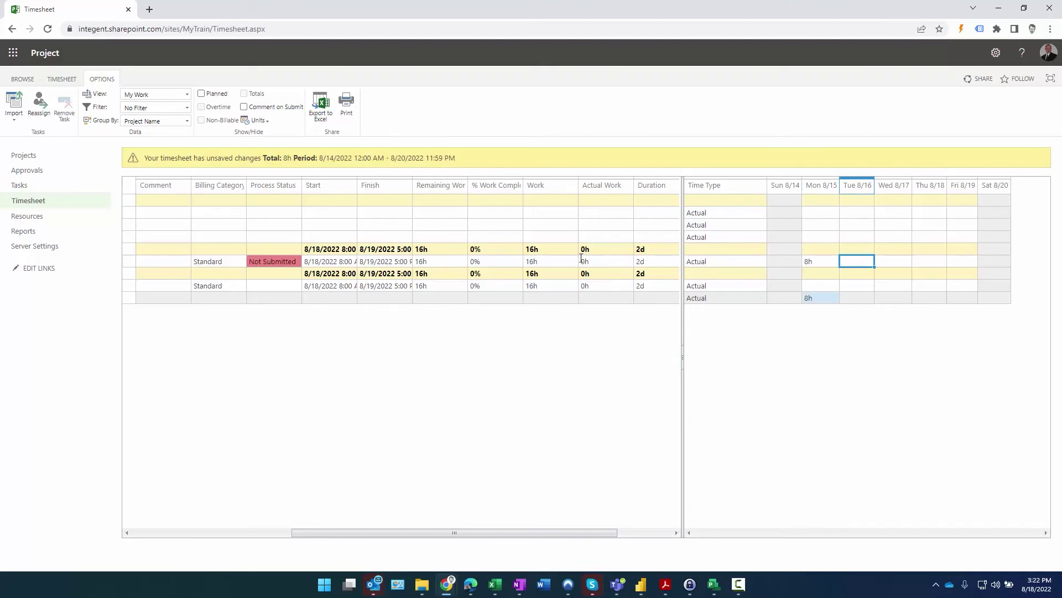
- Examine the Work, % Work Complete and Actual Work values of the Production deployment project's Design task
click(551, 263)
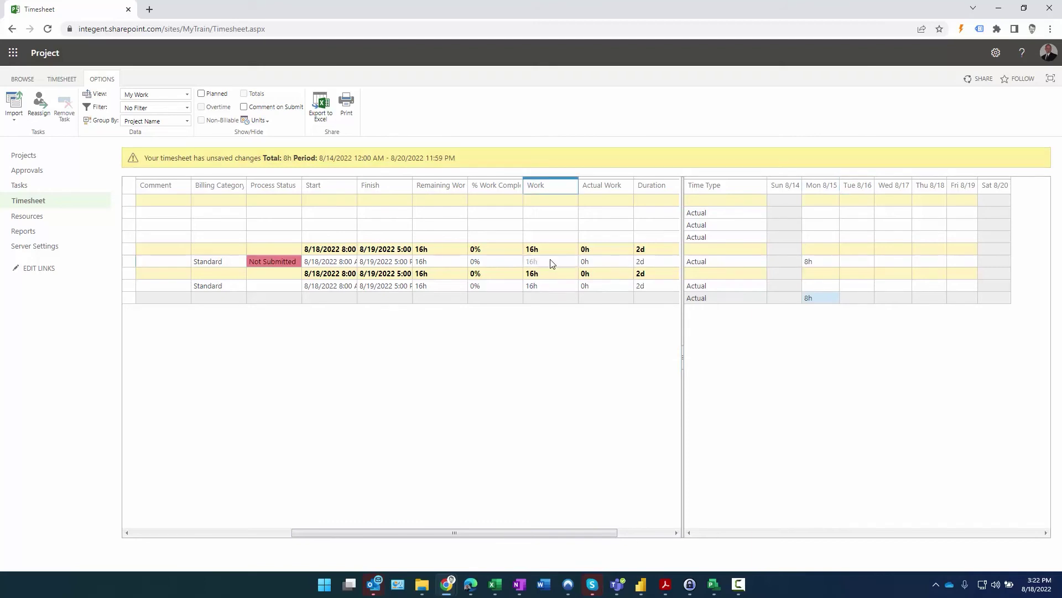
click(500, 265)
click(615, 265)
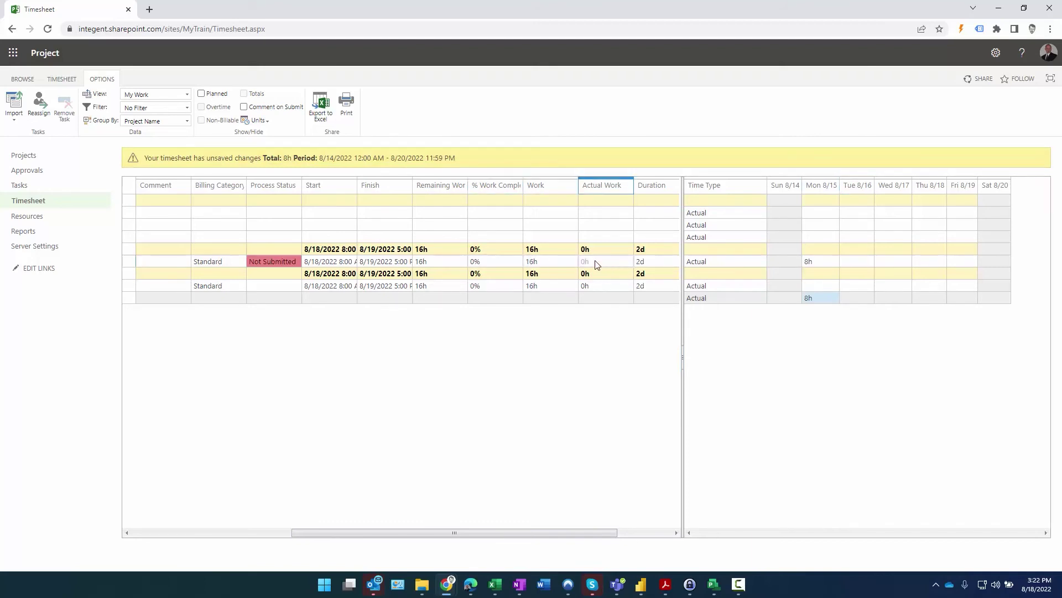
click(502, 266)
click(555, 263)
click(502, 264)
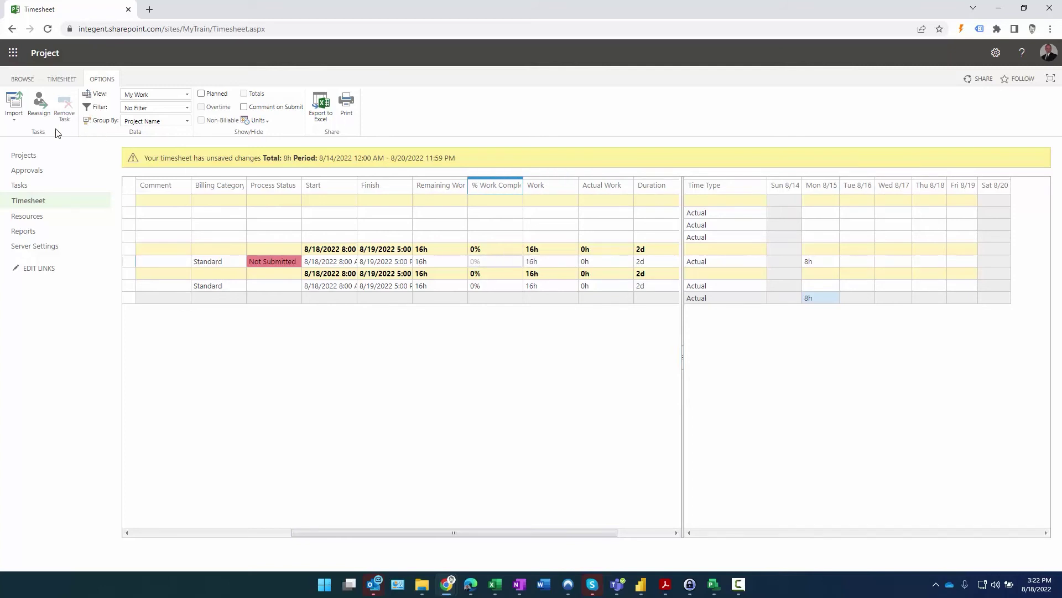
- Save the timesheet and enlarge the task details pane
click(61, 79)
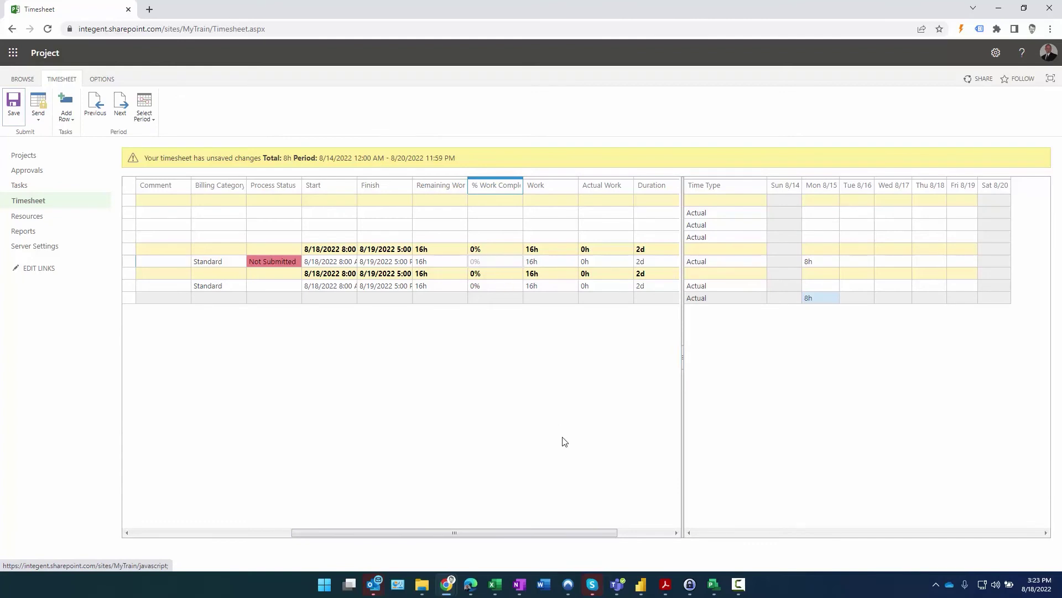
click(559, 416)
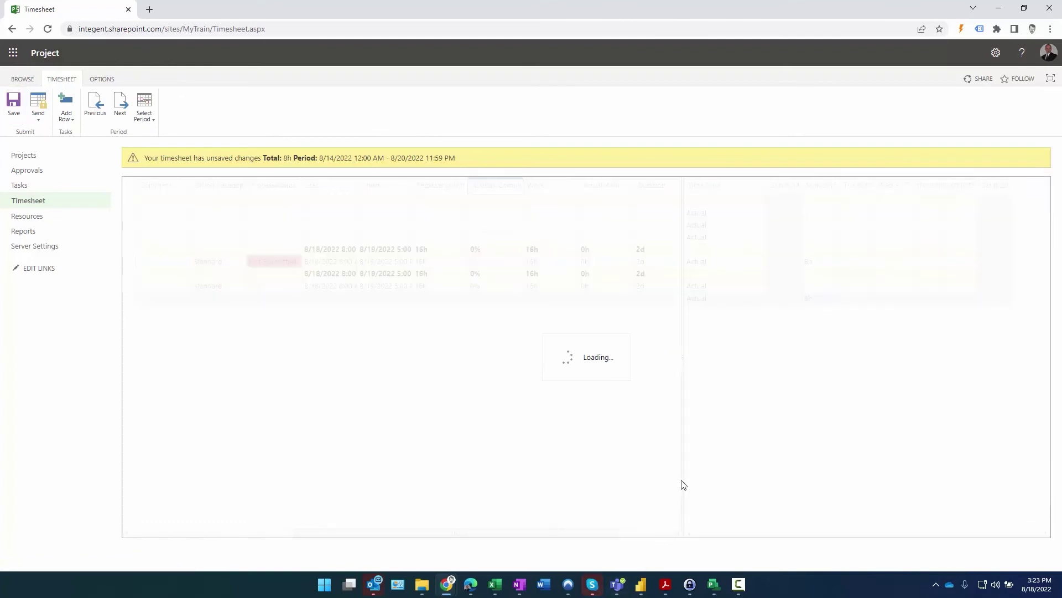
drag(693, 472, 817, 476)
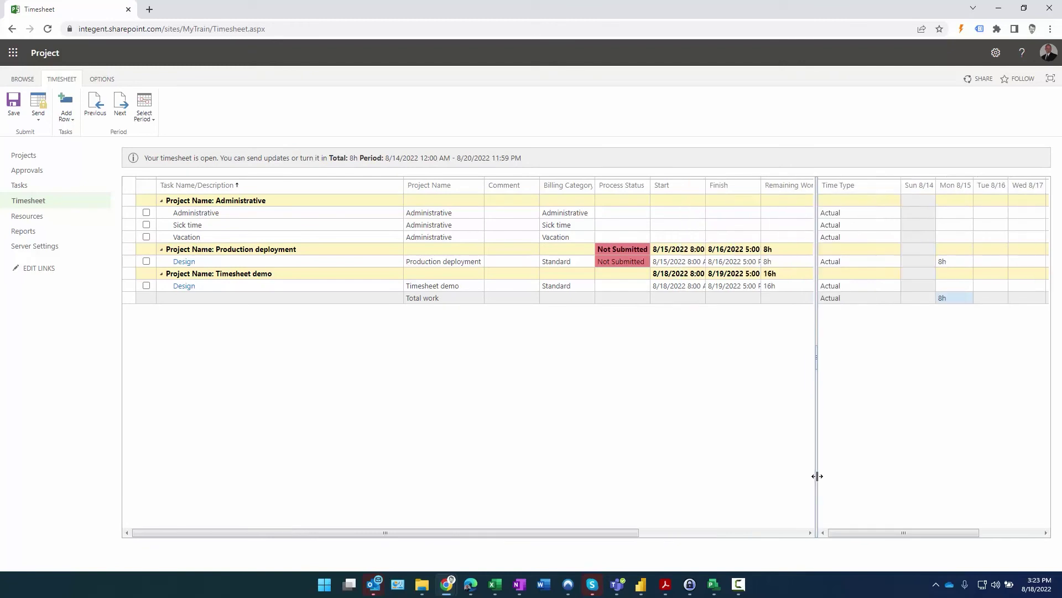
- Check how the saved Monday hours affect the Production deployment Design task's % Work Complete, Work and Actual Work
drag(597, 532, 767, 531)
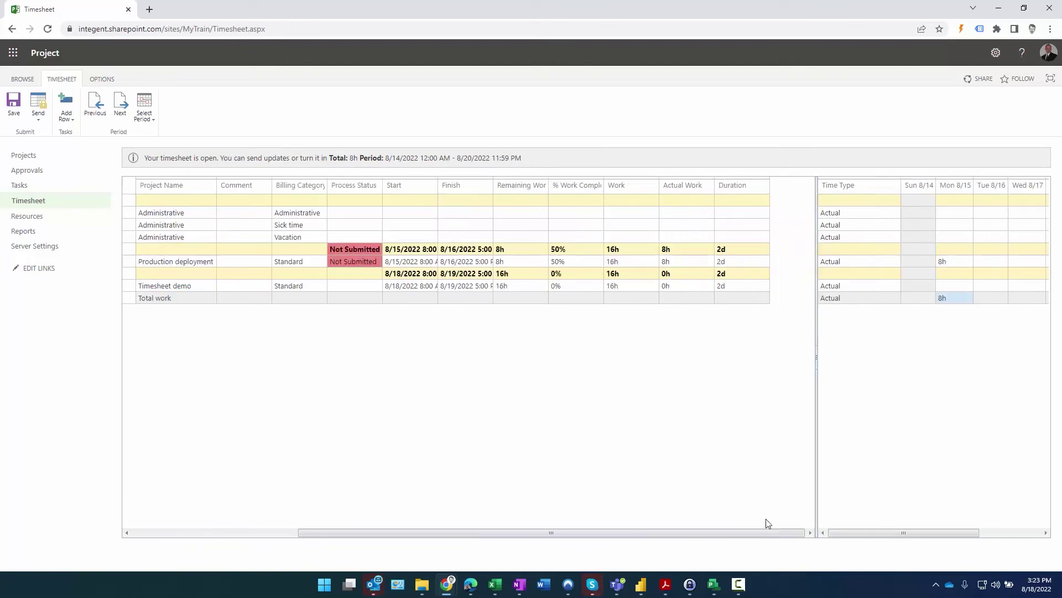
click(582, 261)
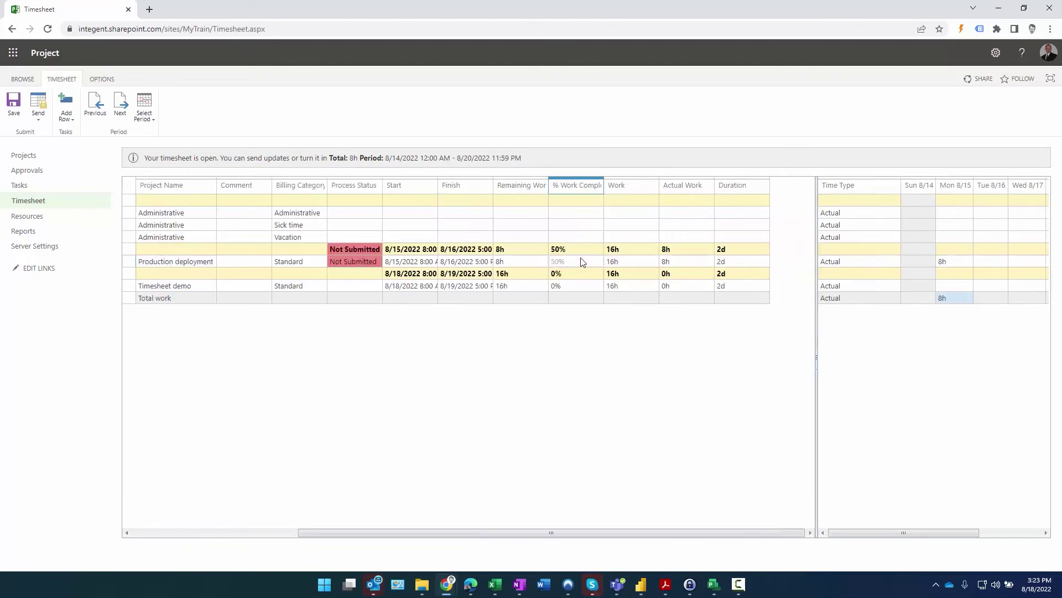
click(634, 262)
click(685, 267)
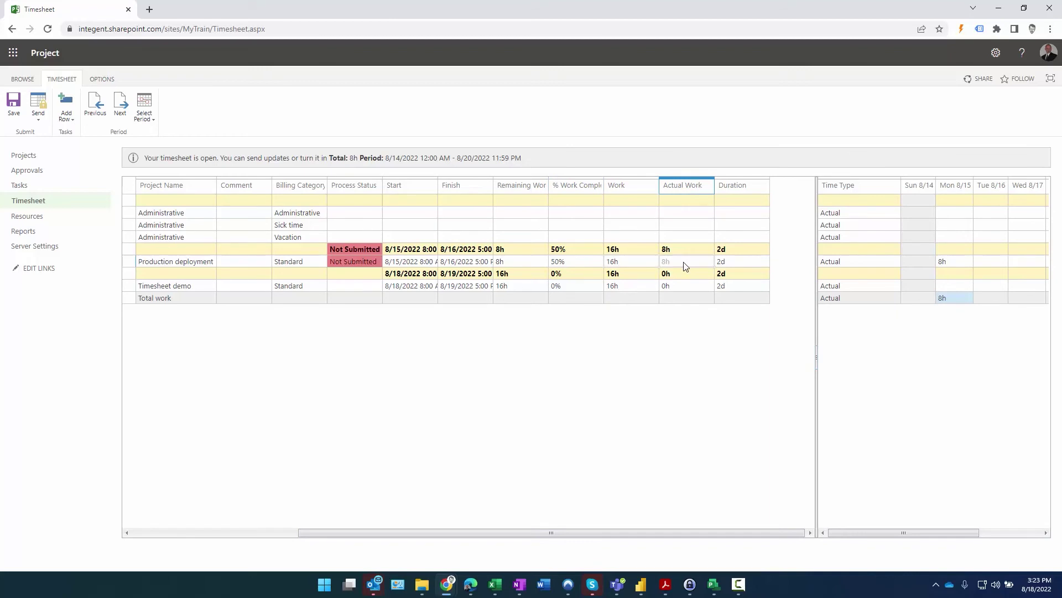
click(580, 261)
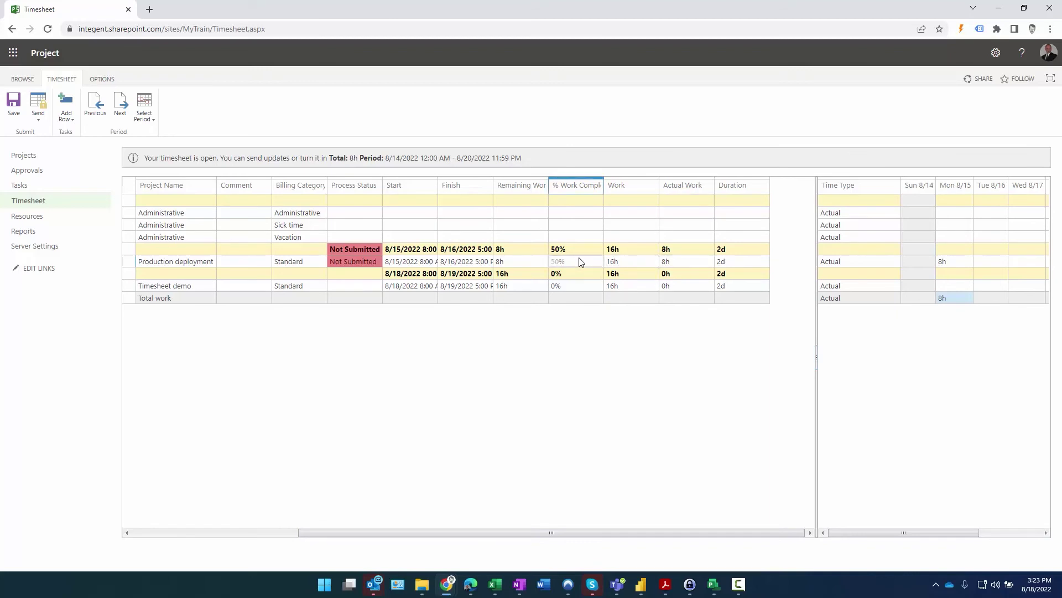
- Enter 8 hours of actual work for Tuesday 8/16 on the Production deployment project's Design task
click(989, 263)
text(8)
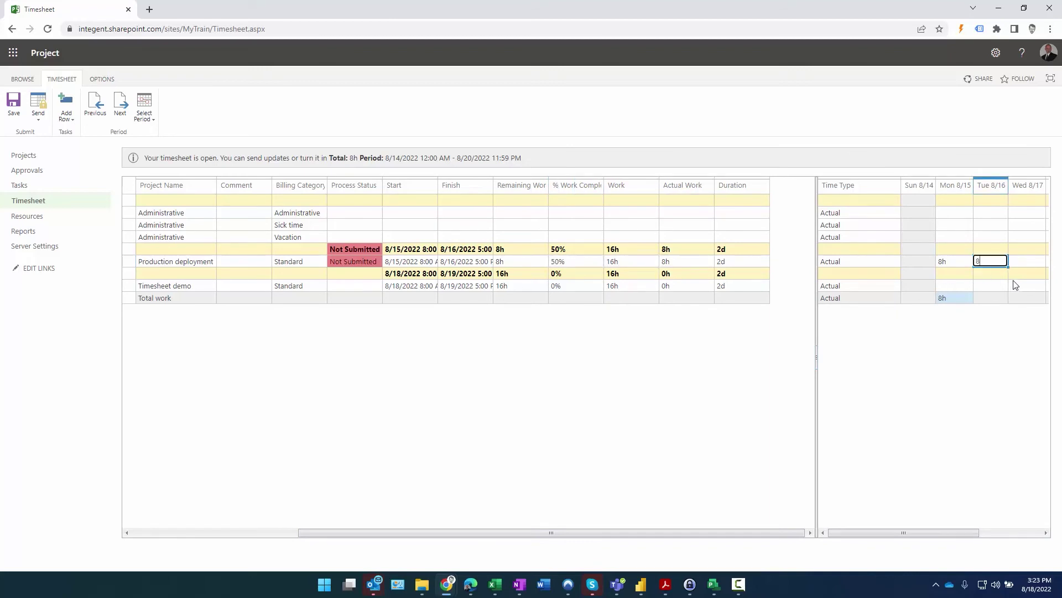
click(964, 286)
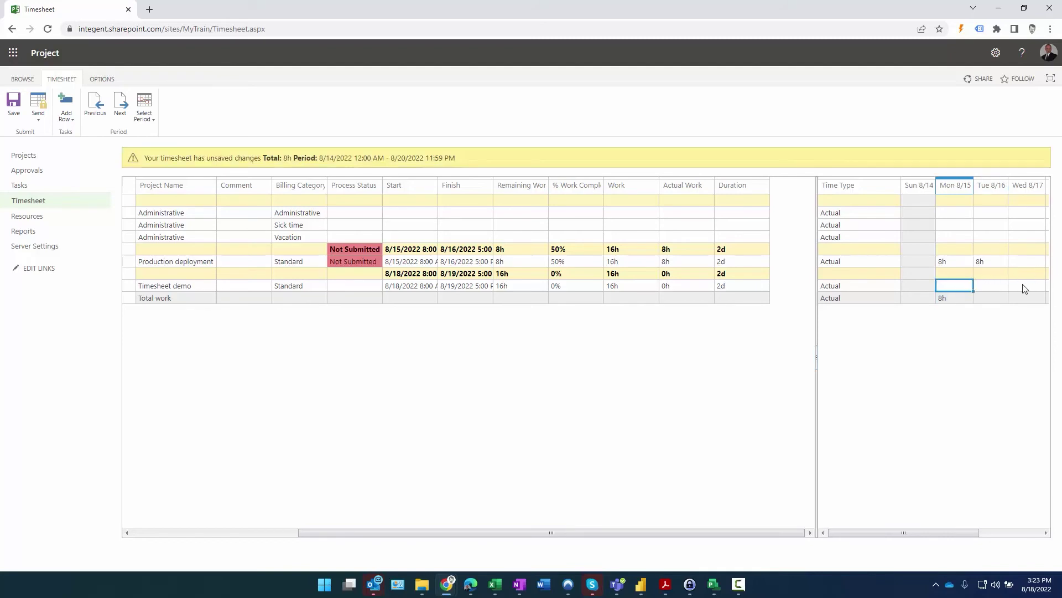
- Enter 8 hours of actual work for Wednesday 8/17 on the Timesheet demo project's Design task and save the timesheet
click(1023, 285)
text(8)
click(956, 287)
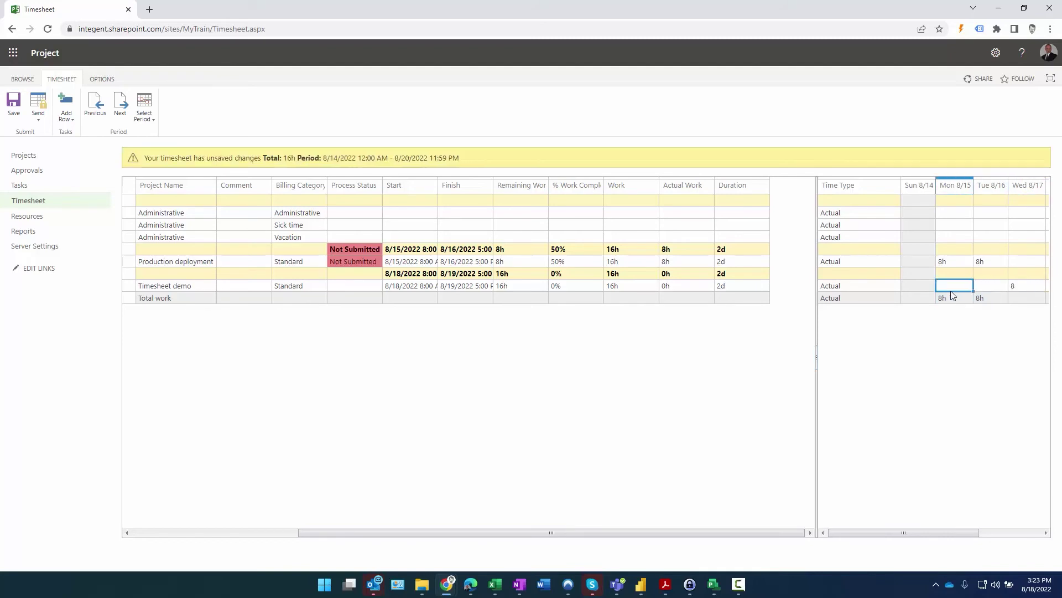
click(41, 112)
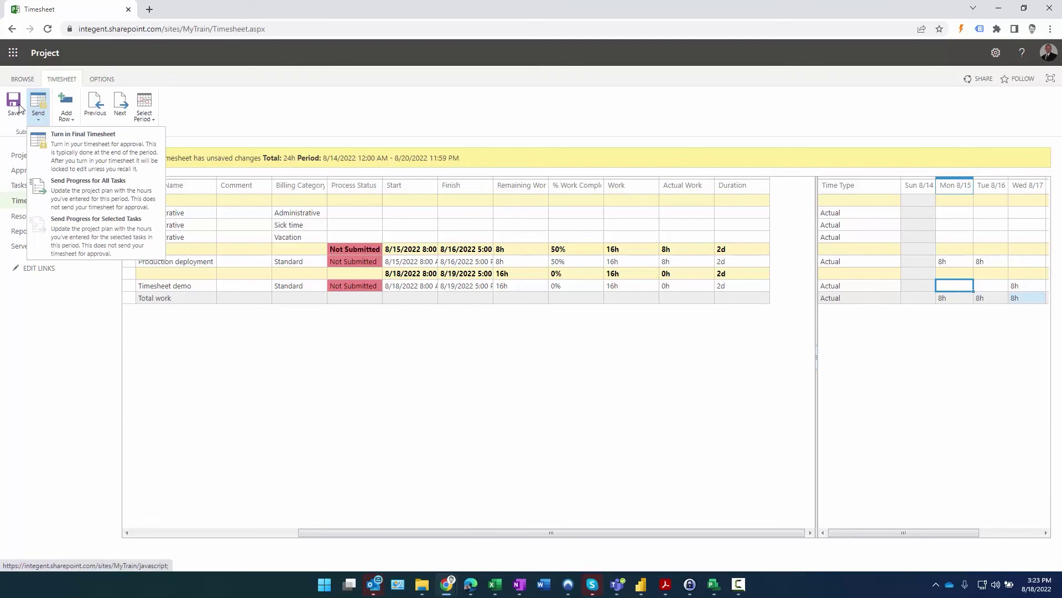
click(22, 108)
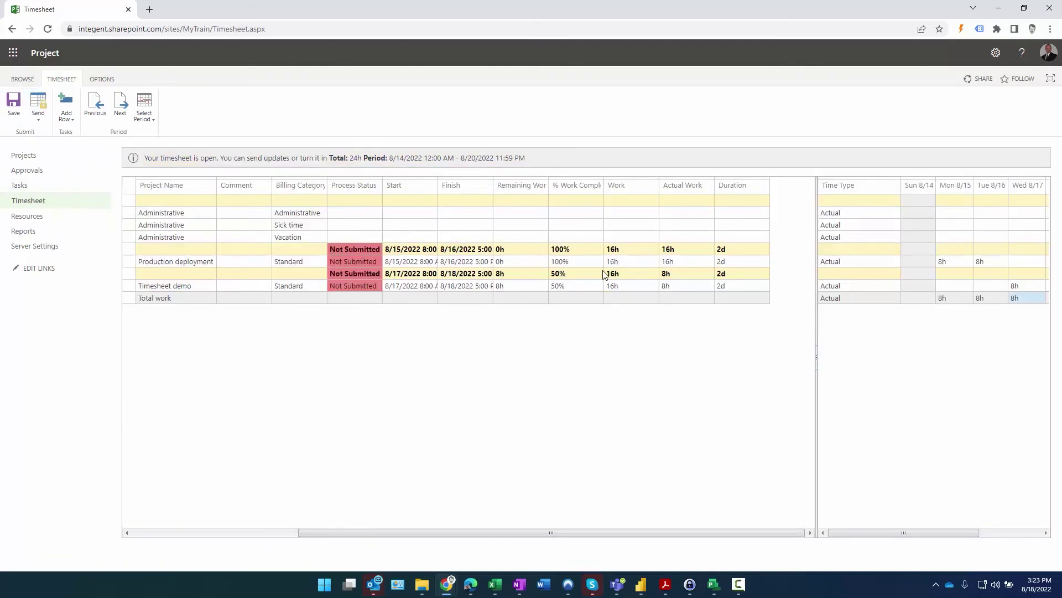
- Compare Work, Actual Work and % Work Complete of the Design tasks in the Production deployment and Timesheet demo projects
click(629, 263)
click(688, 264)
click(576, 263)
click(637, 289)
click(688, 291)
click(590, 292)
- Send progress for all tasks in the timesheet and slightly widen the Process Status column
click(258, 531)
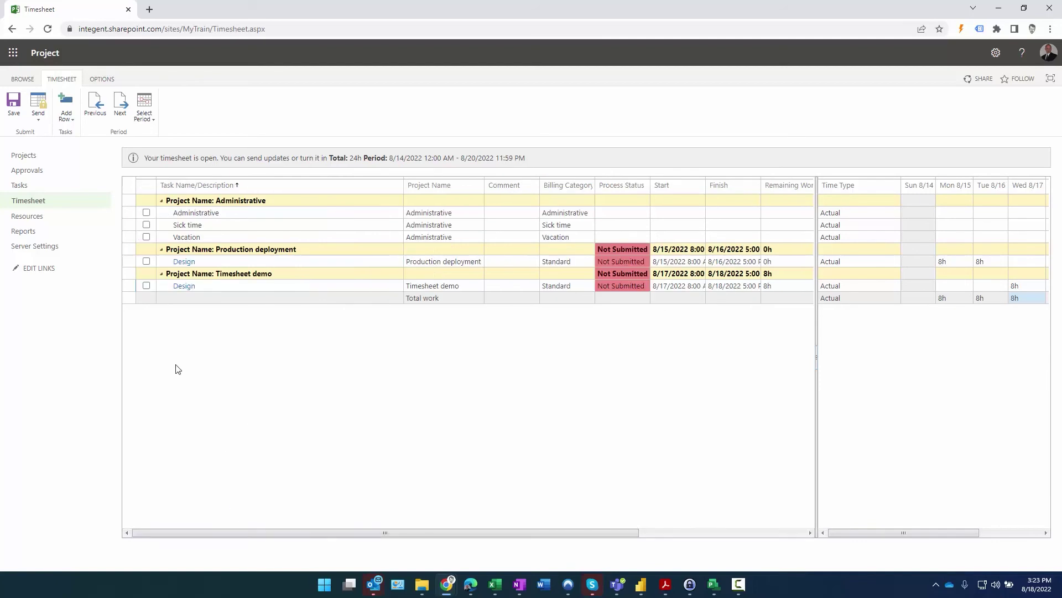
click(44, 118)
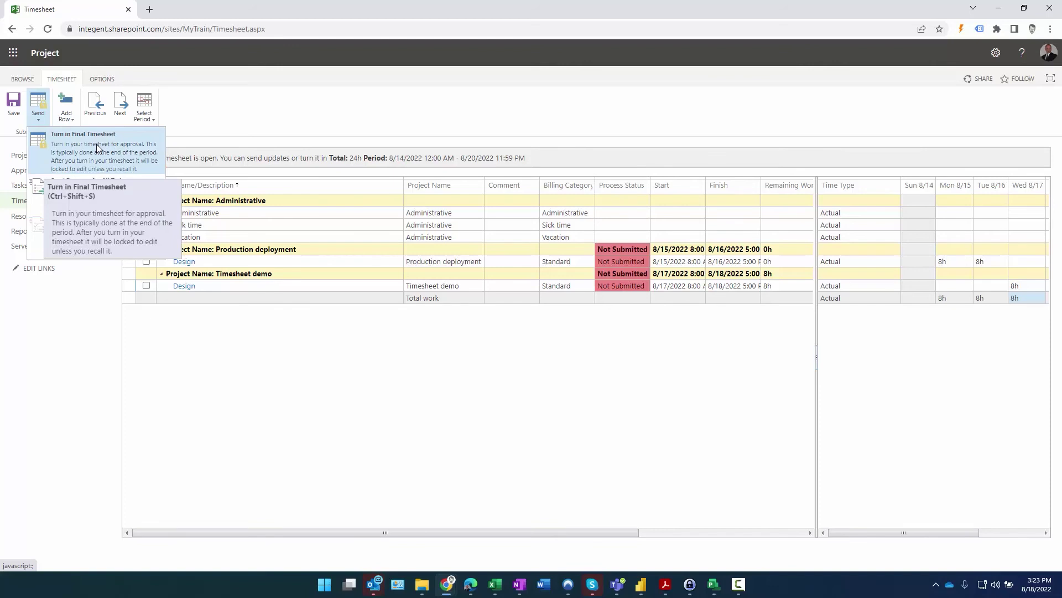
click(317, 219)
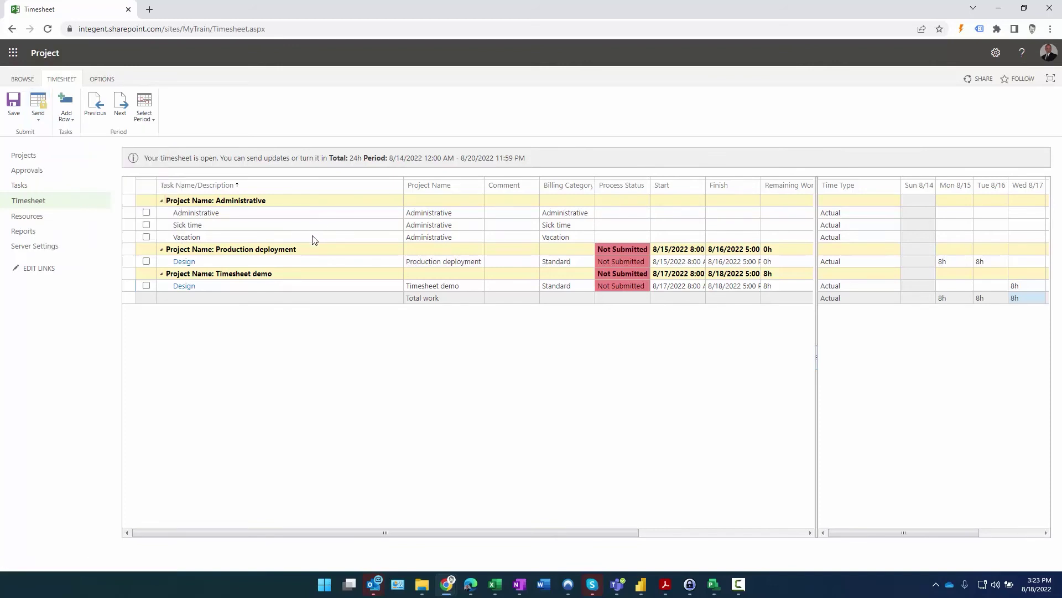
drag(314, 239, 308, 200)
click(38, 105)
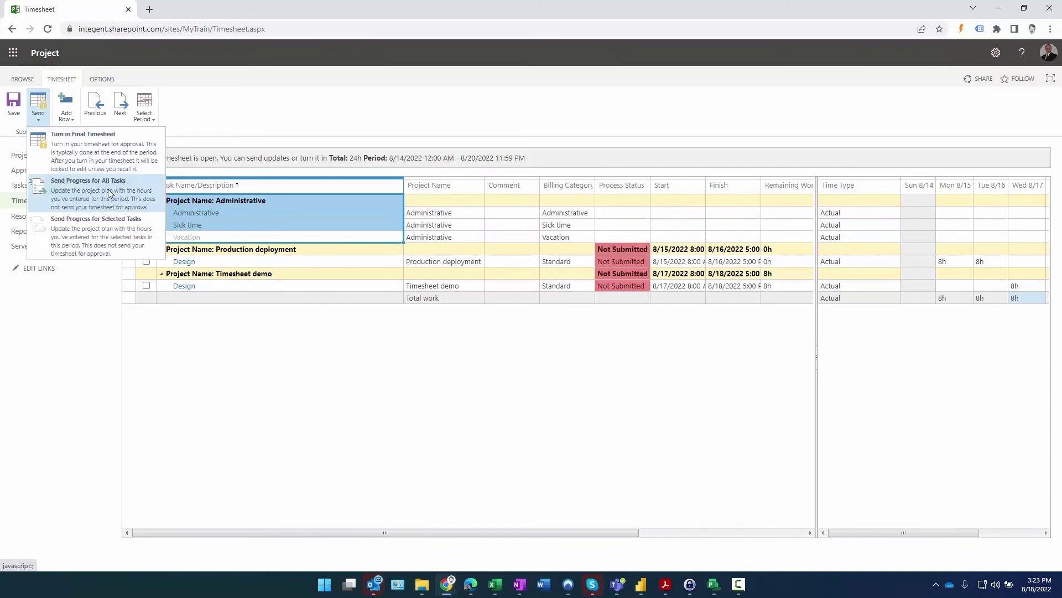
click(110, 186)
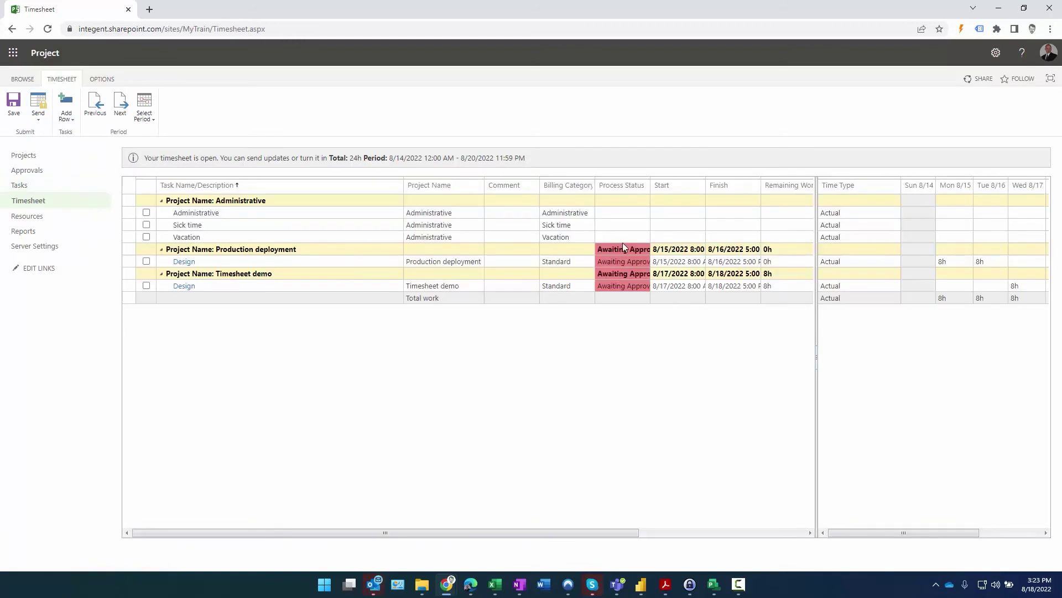
drag(650, 186, 659, 186)
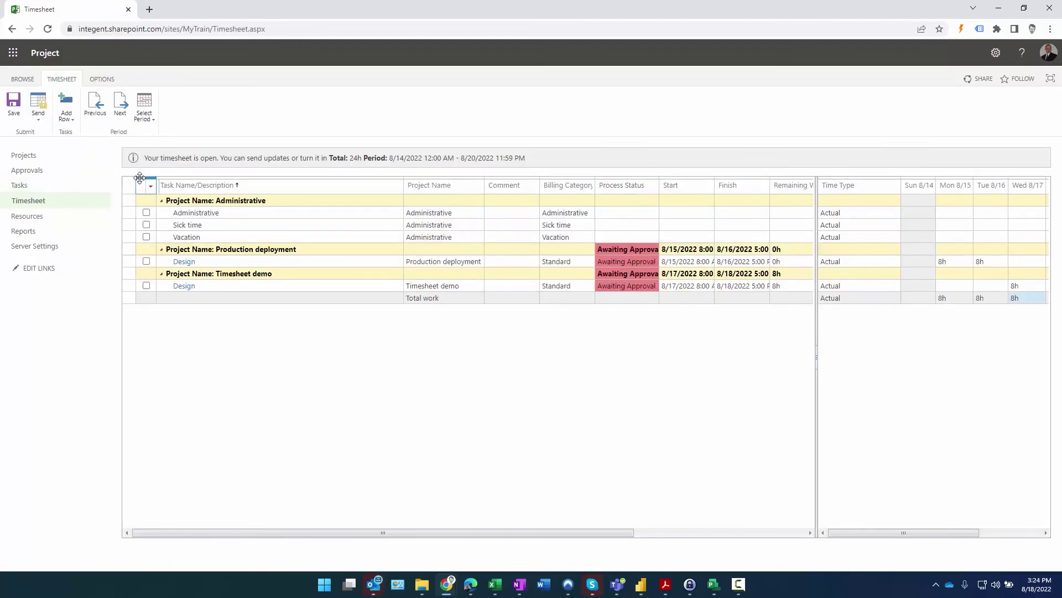
click(222, 186)
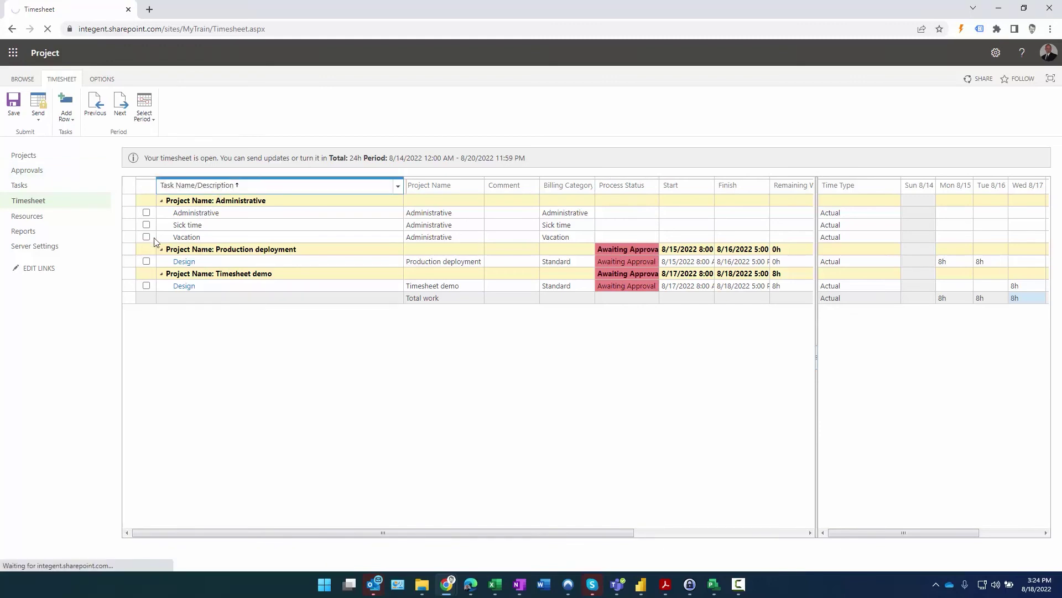
- Go to the approvals page, enlarge the approval details pane and widen the Project column
click(33, 171)
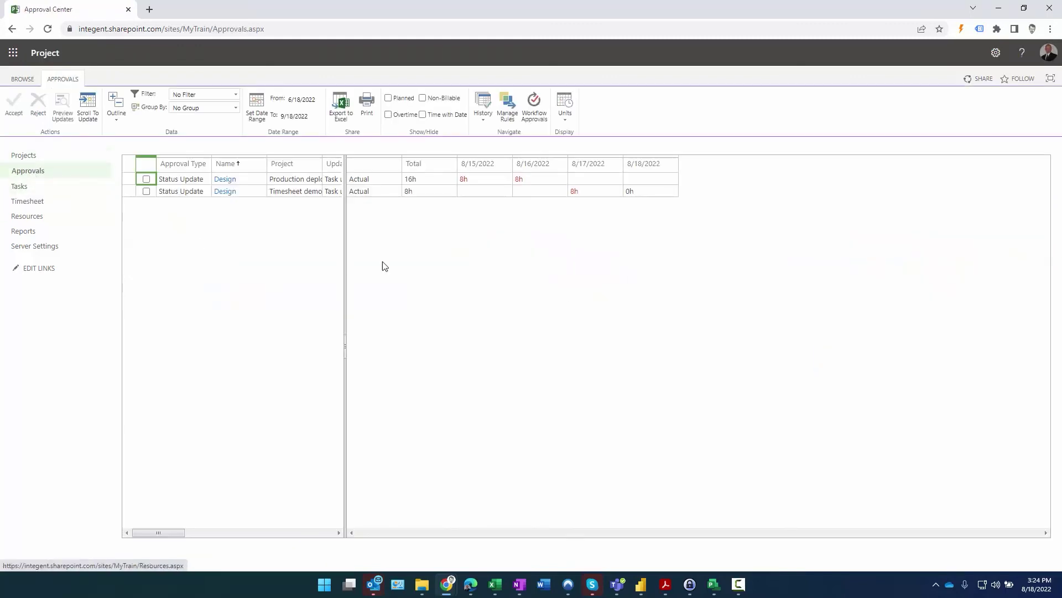
drag(345, 240, 502, 244)
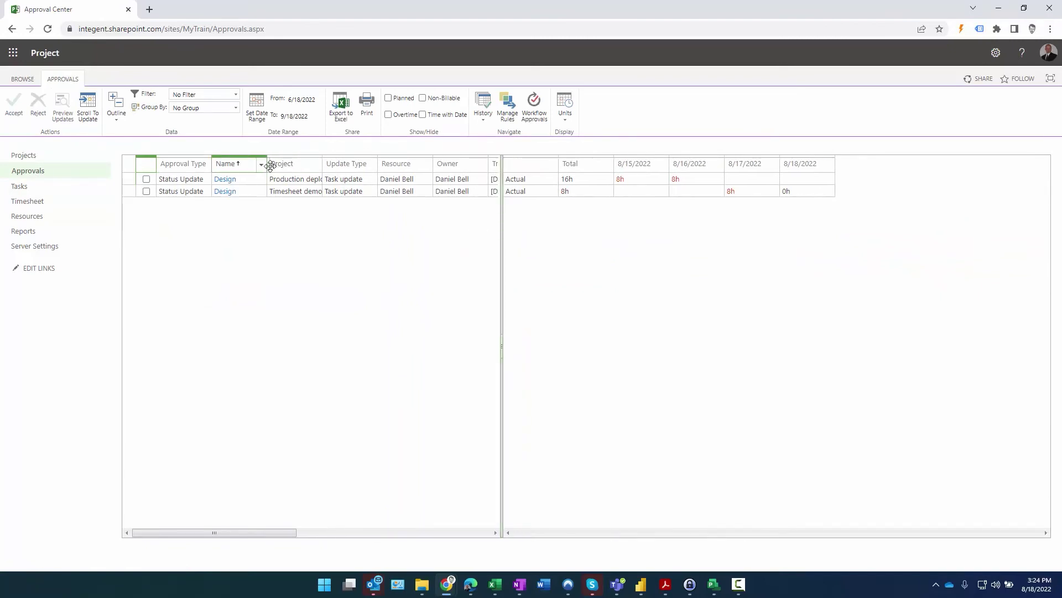
drag(266, 163, 293, 163)
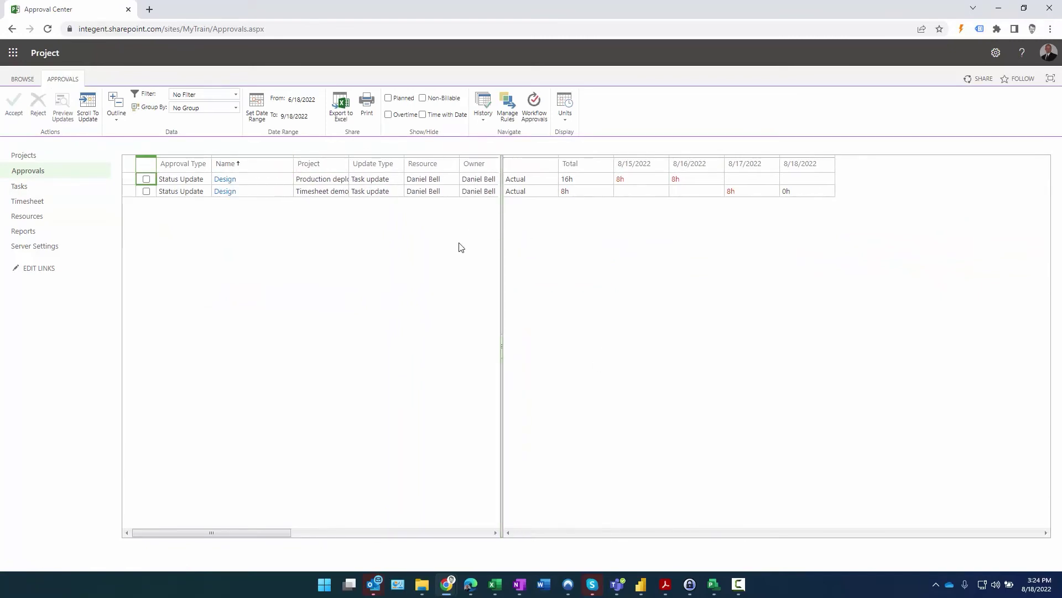
drag(293, 163, 396, 166)
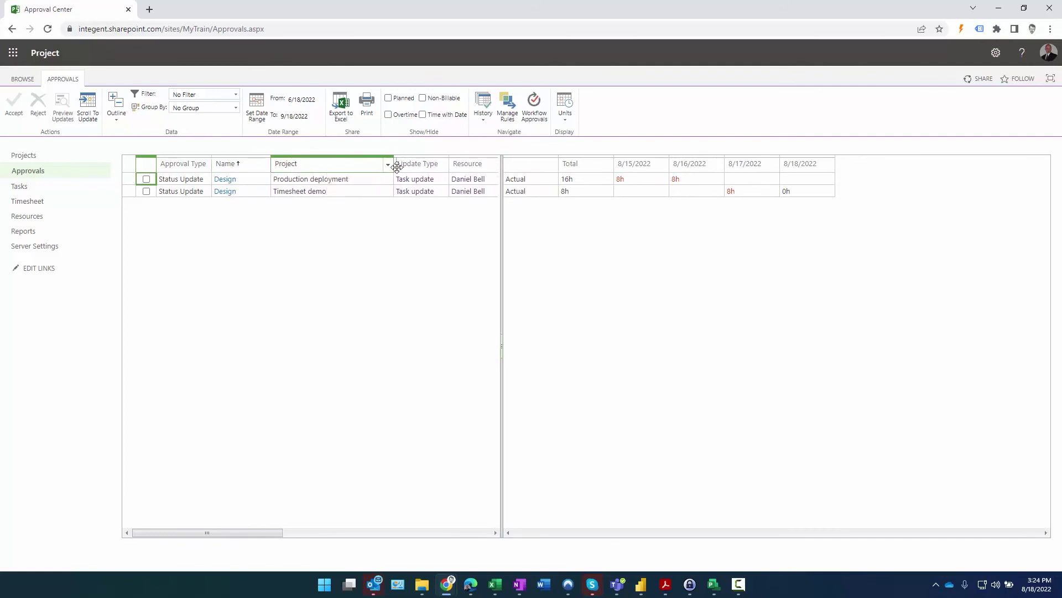
- Group the approvals by Project with all groups expanded, and widen the Name column
click(235, 107)
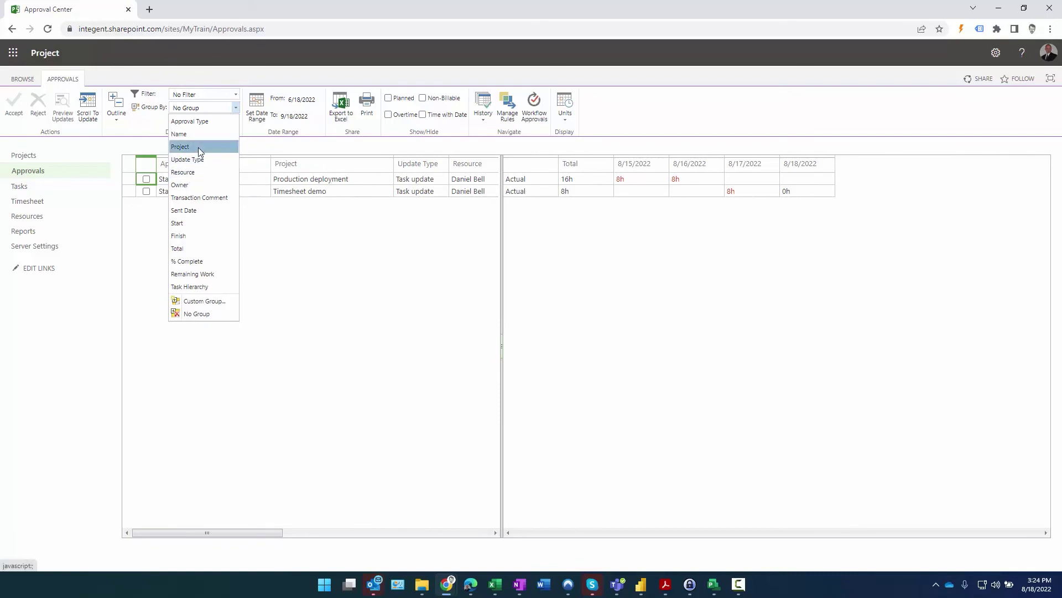
click(198, 147)
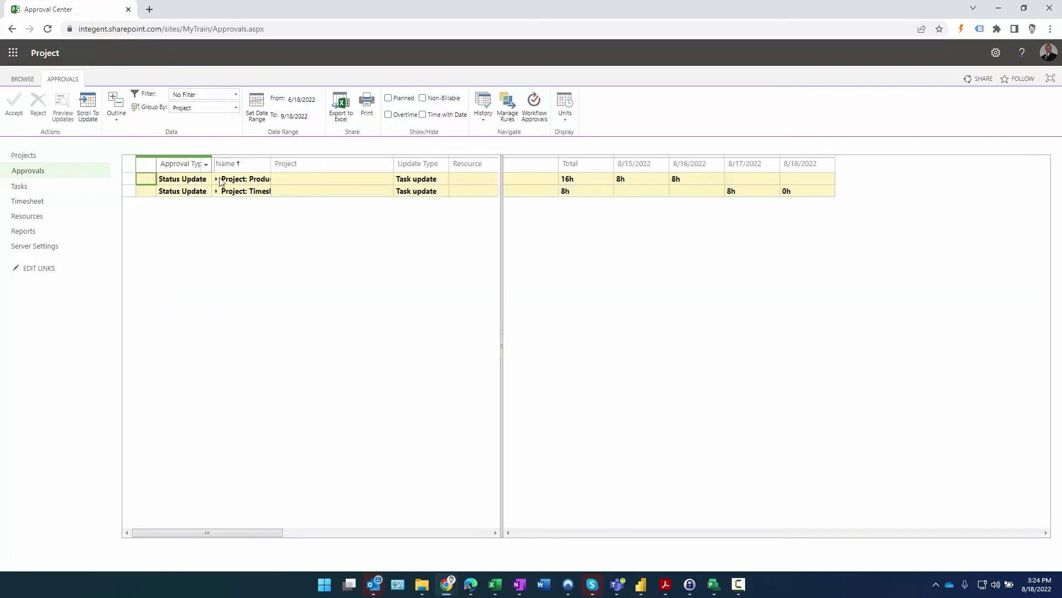
click(217, 179)
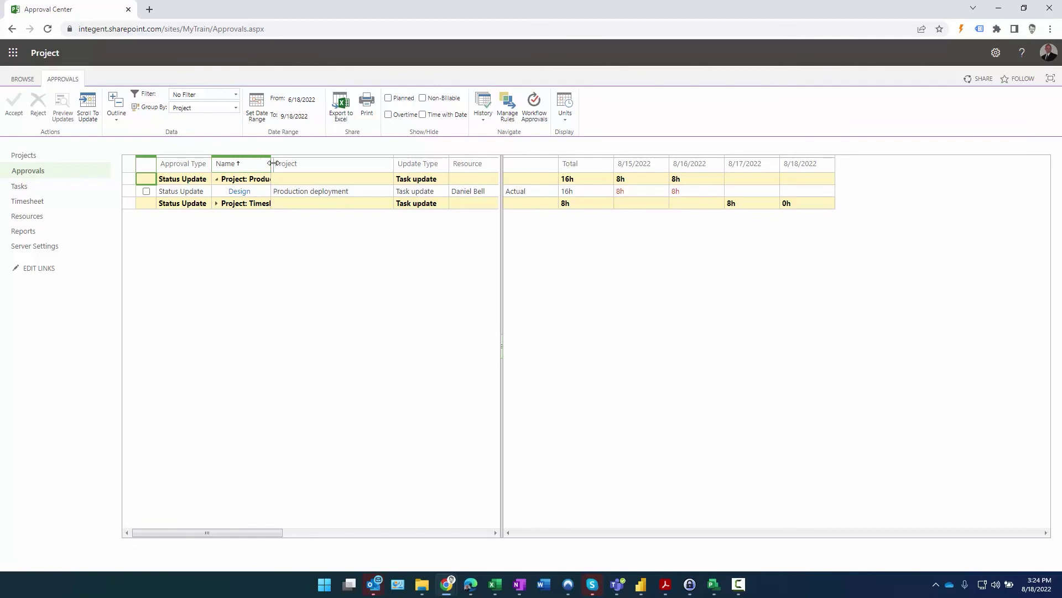
drag(273, 163, 348, 164)
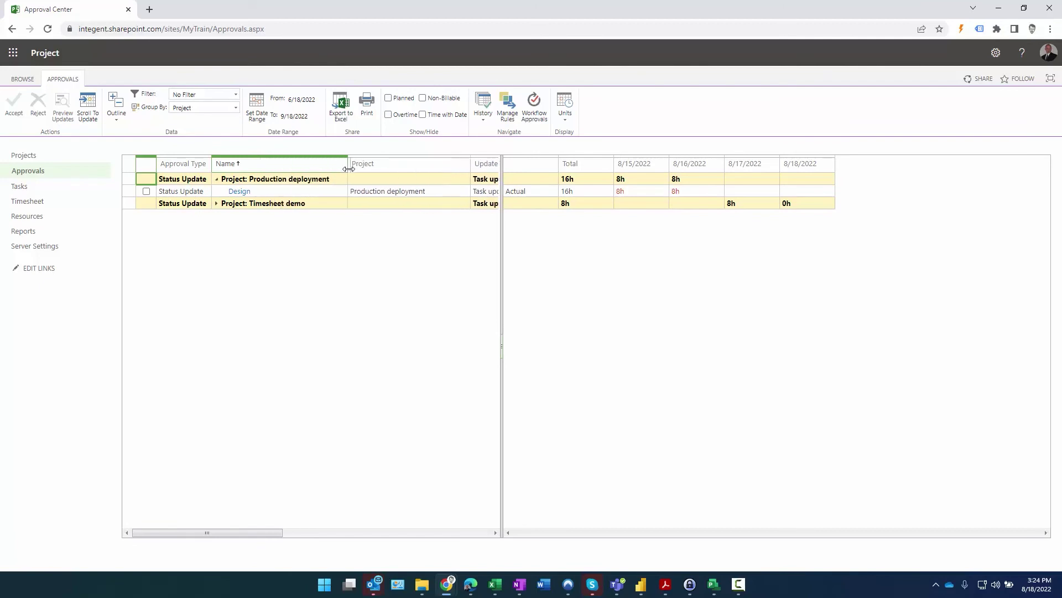
click(111, 115)
click(128, 136)
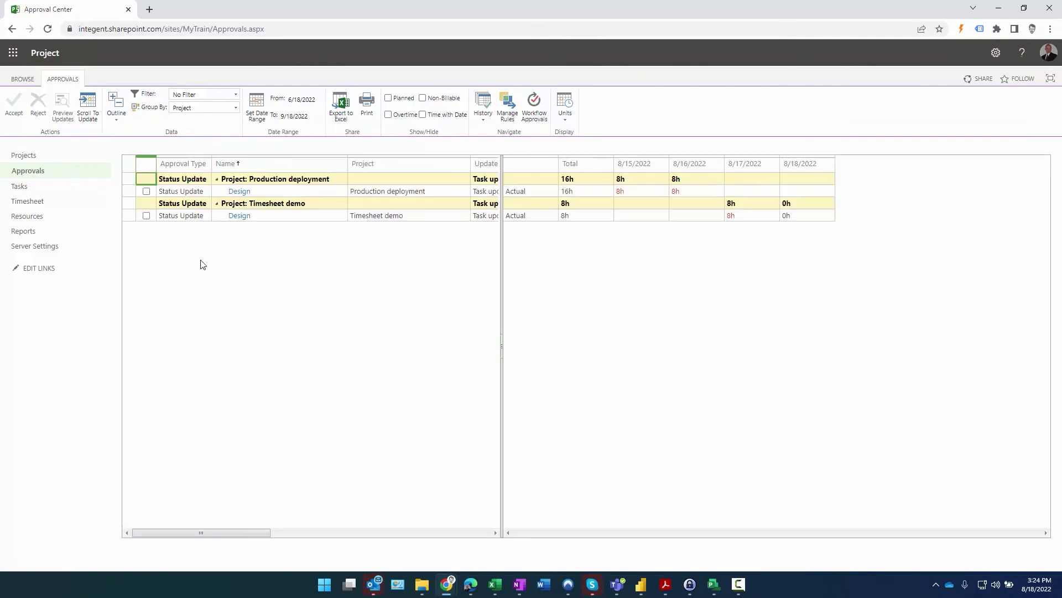
- Examine the total and daily hours, % Complete and Remaining Work of both pending Design status updates
click(504, 194)
click(601, 195)
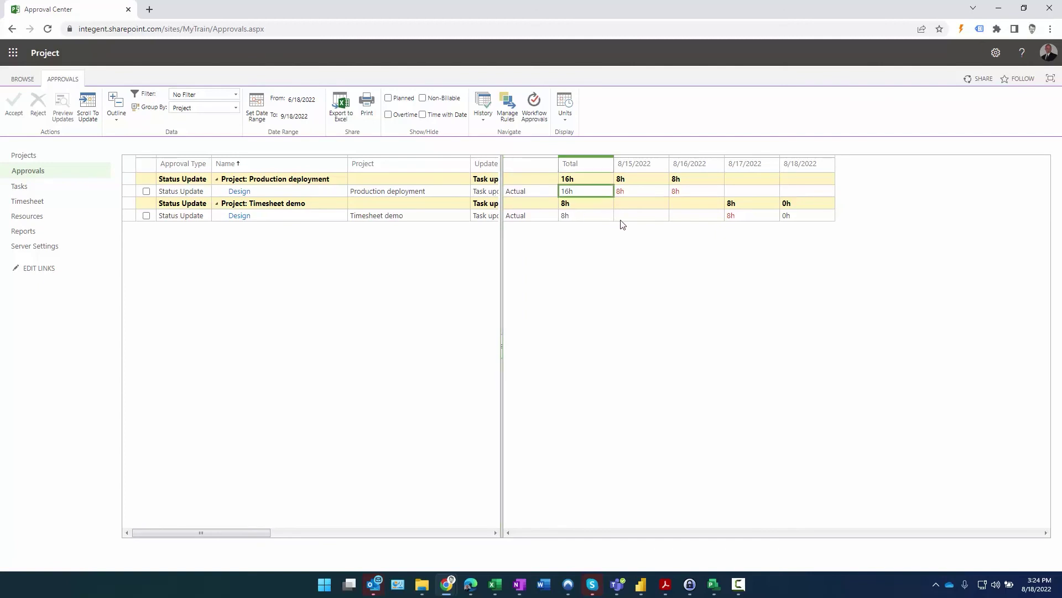
click(648, 193)
click(699, 192)
click(601, 216)
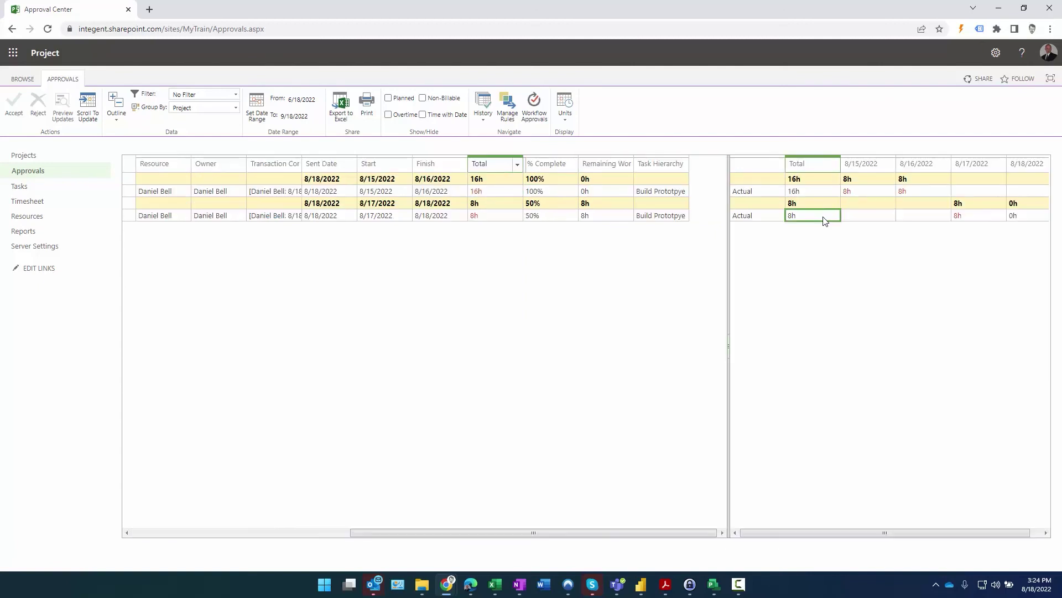
click(977, 216)
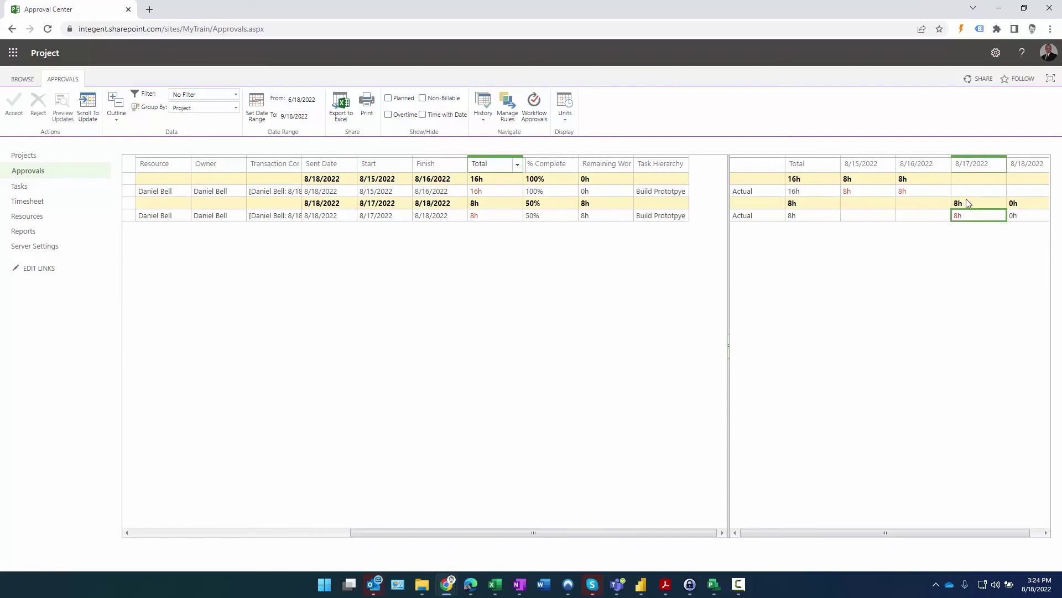
drag(727, 218, 631, 220)
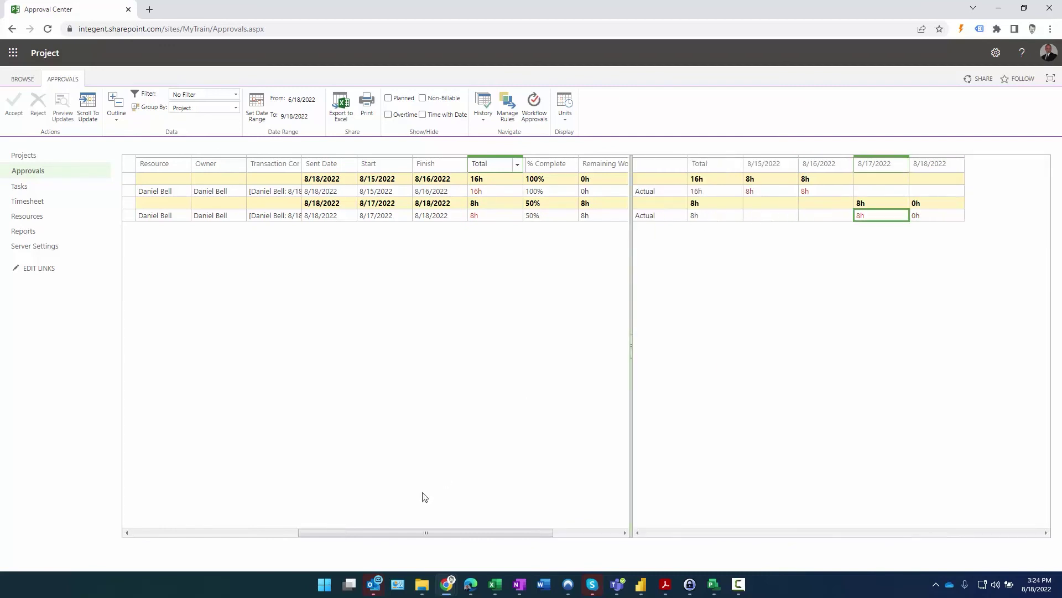
- Select the Design status updates of both Production deployment and Timesheet demo and accept them without a comment
click(247, 533)
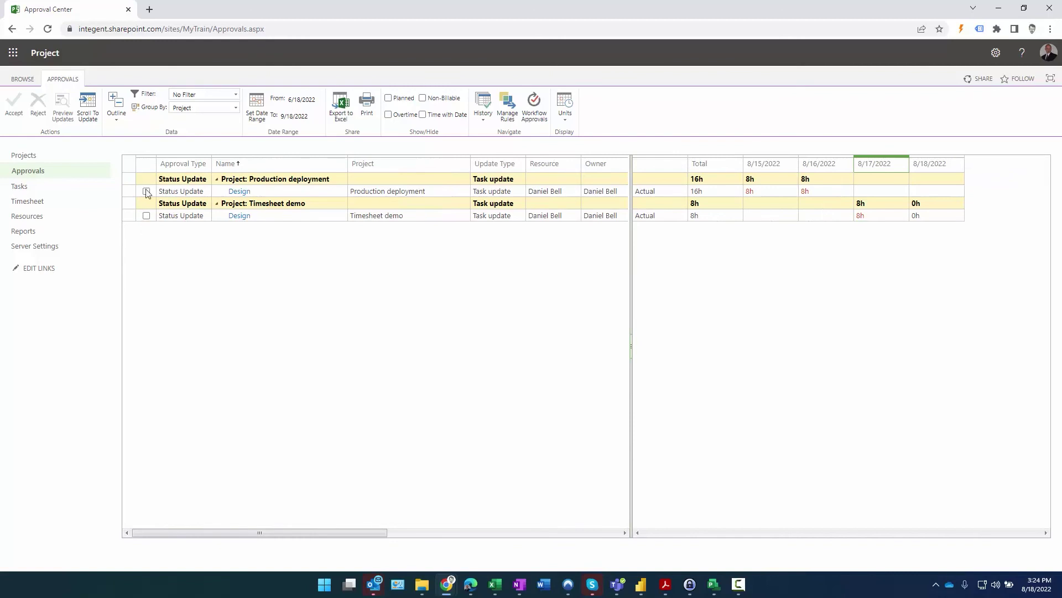
click(150, 166)
click(121, 203)
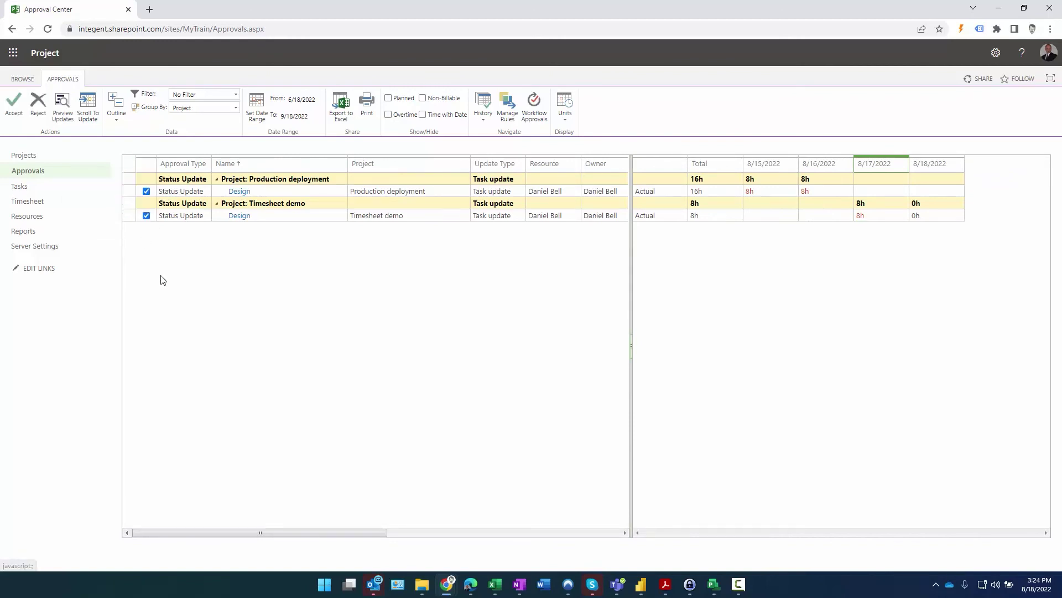
click(13, 104)
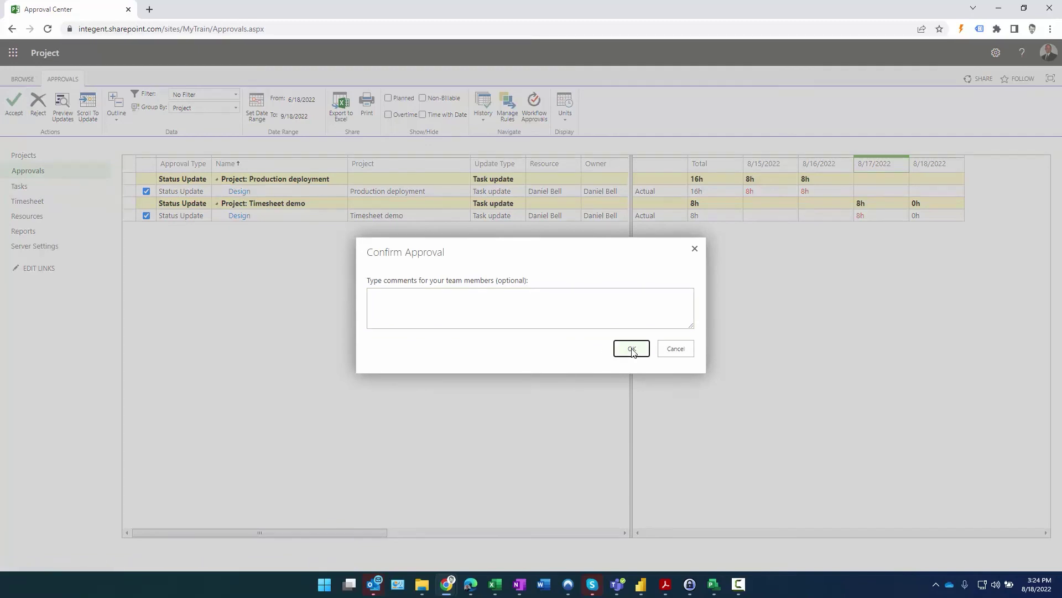
click(632, 350)
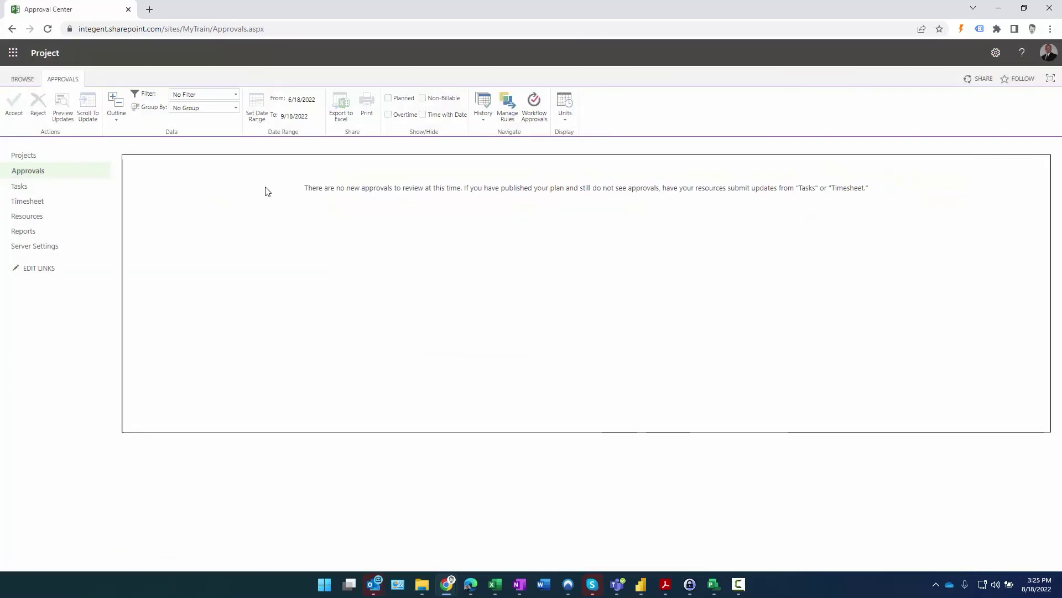
drag(305, 191, 869, 205)
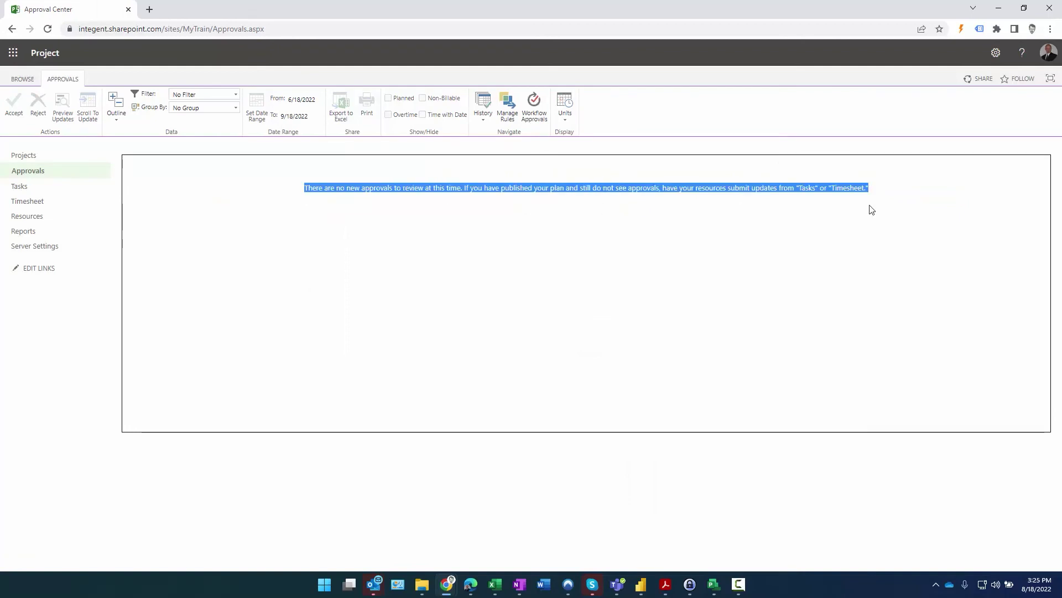
click(432, 472)
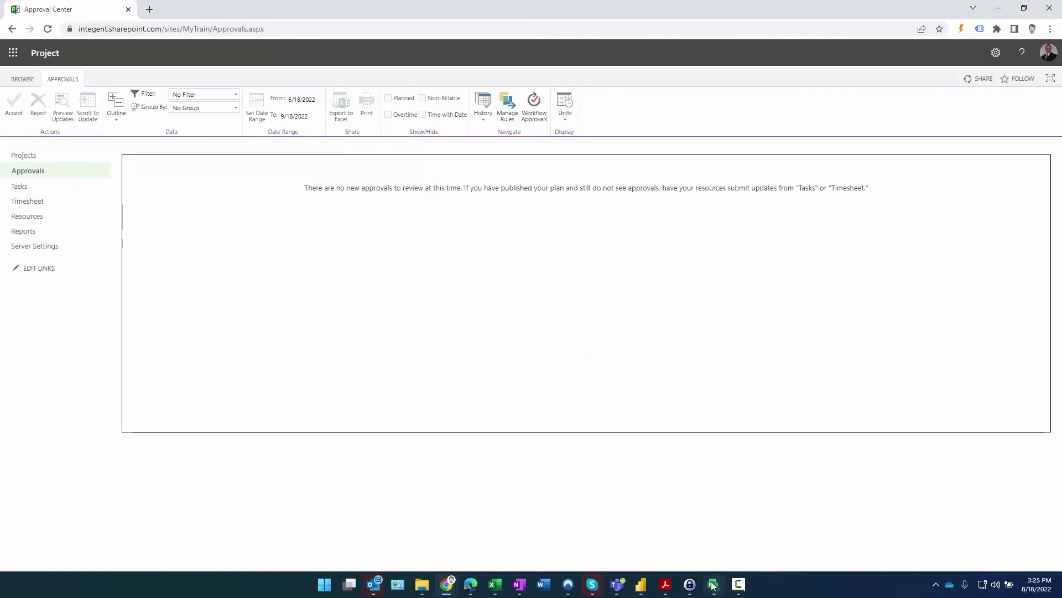
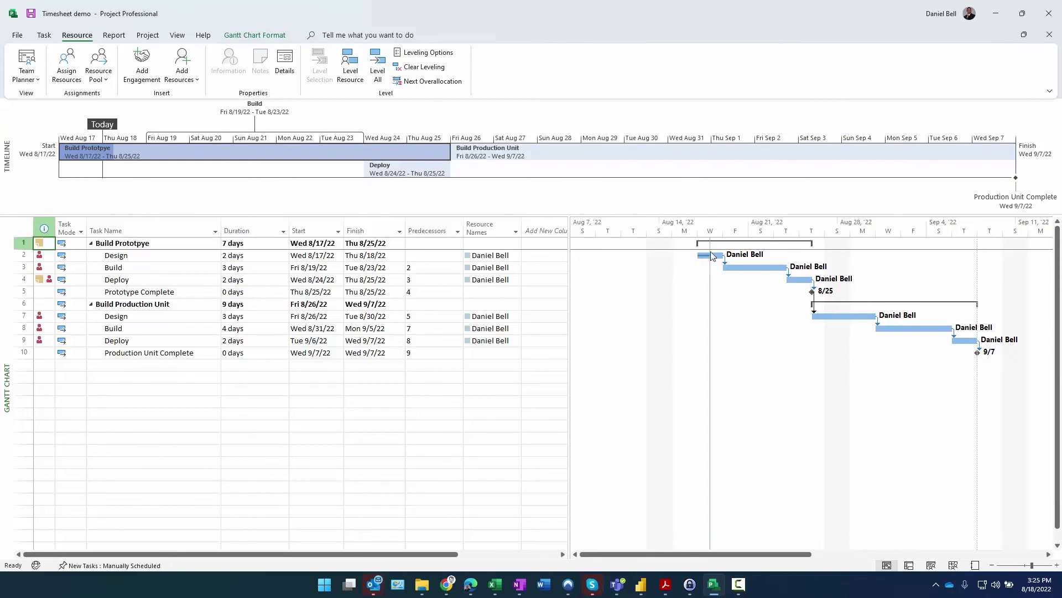
- In Project Professional, widen the Timesheet demo task table, add an Actual Work column and select the first Design task
drag(569, 283, 624, 283)
click(539, 219)
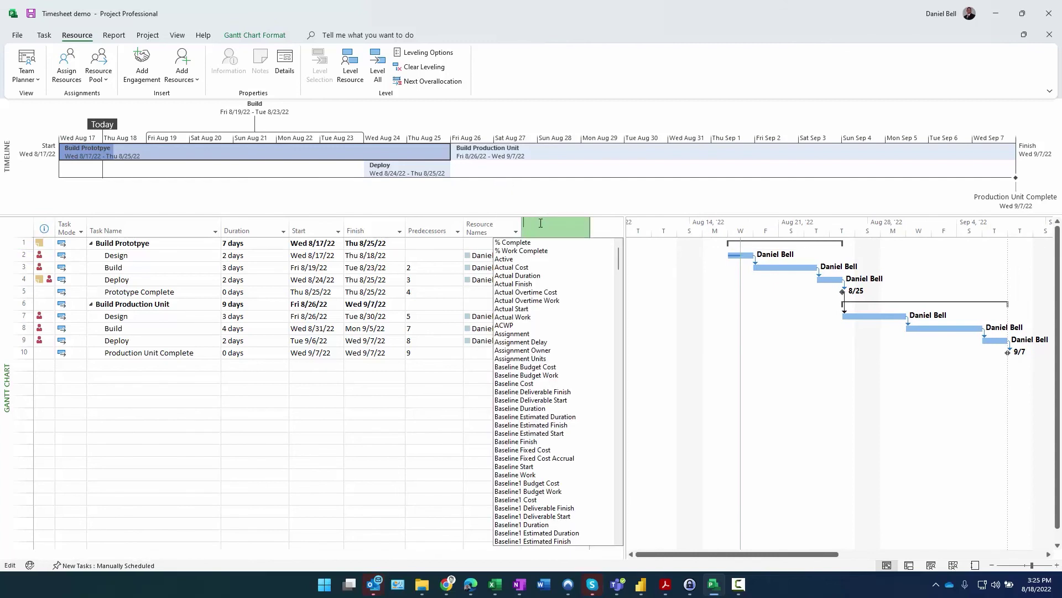
text(Act)
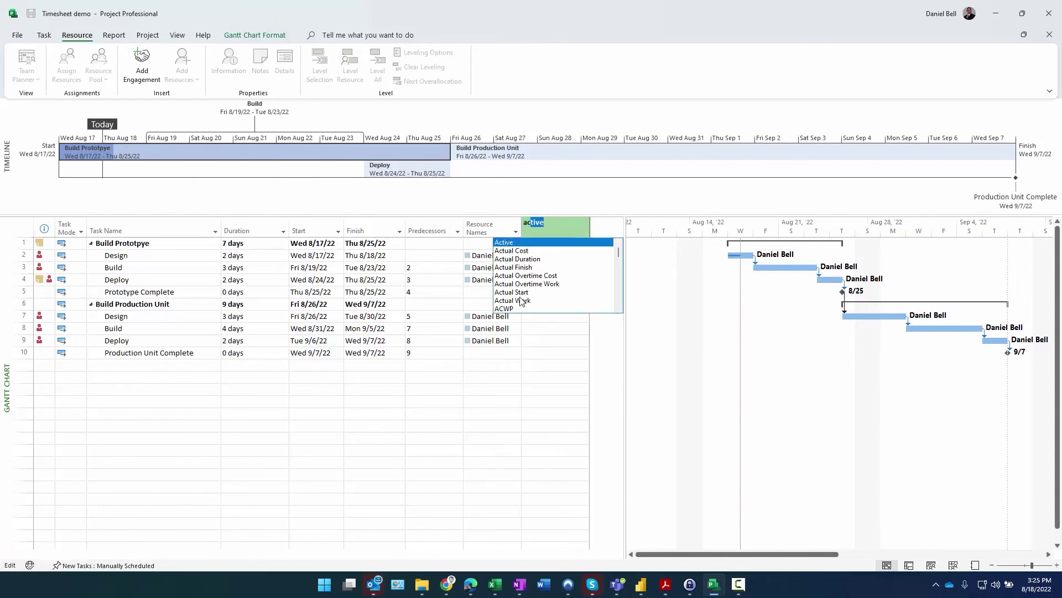
click(534, 303)
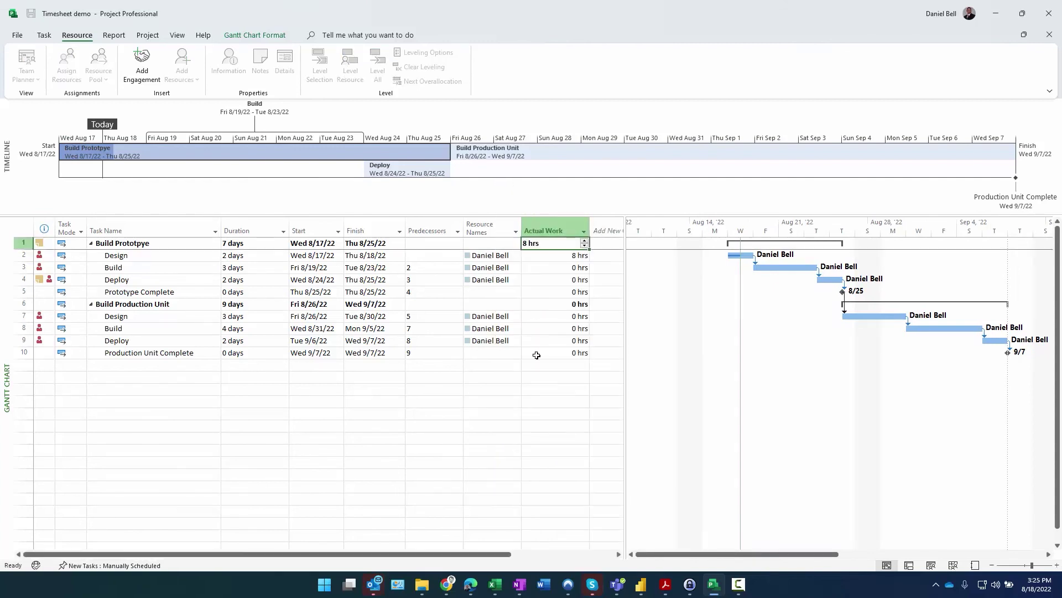
click(552, 254)
click(146, 254)
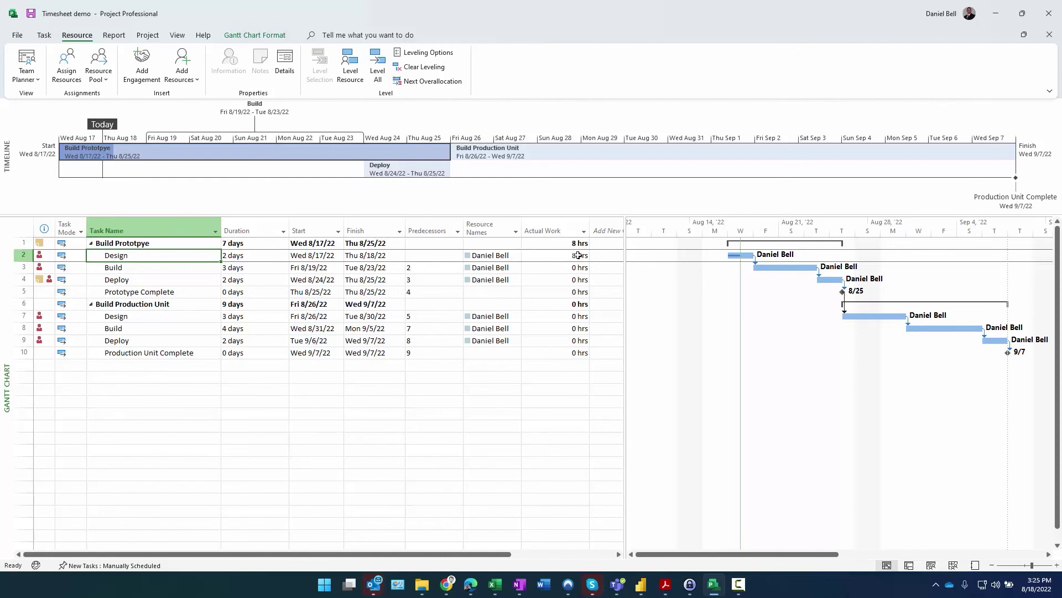
- Open the Production deployment project from the PWA - MyTrain enterprise projects in read-only mode
click(18, 35)
click(34, 106)
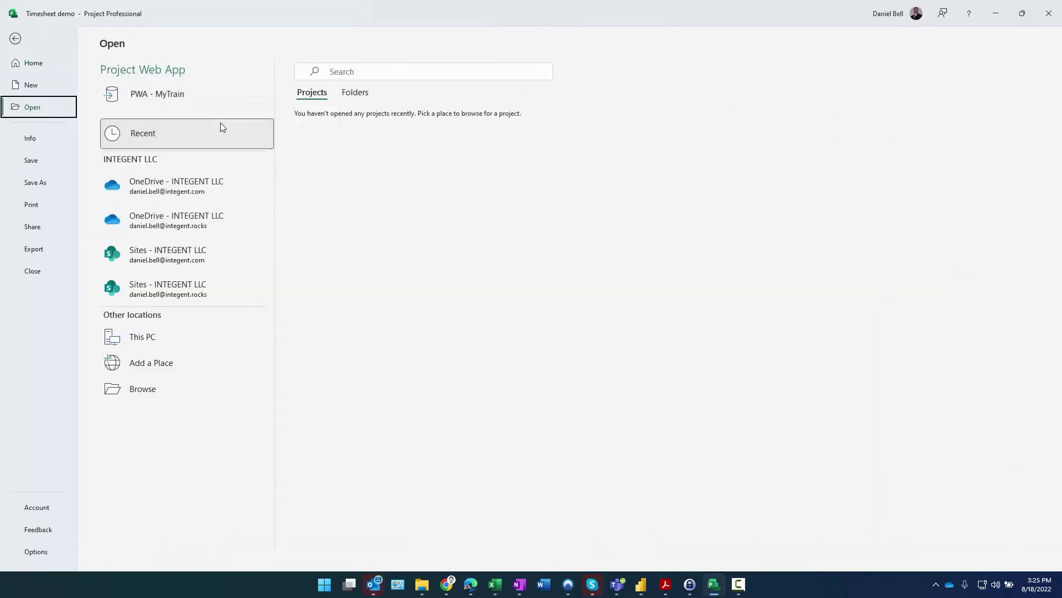
click(227, 104)
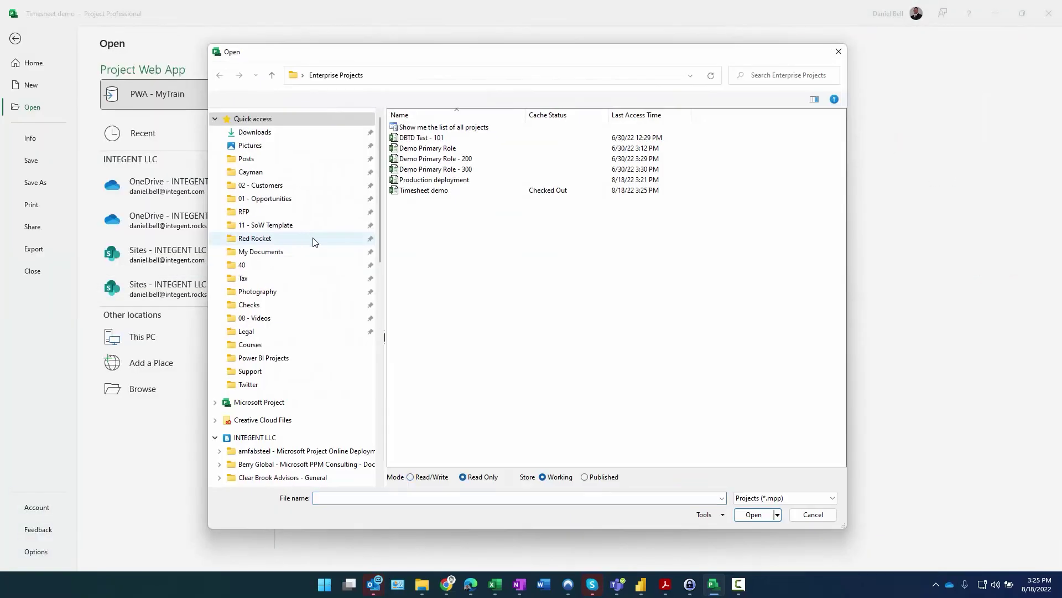
click(422, 180)
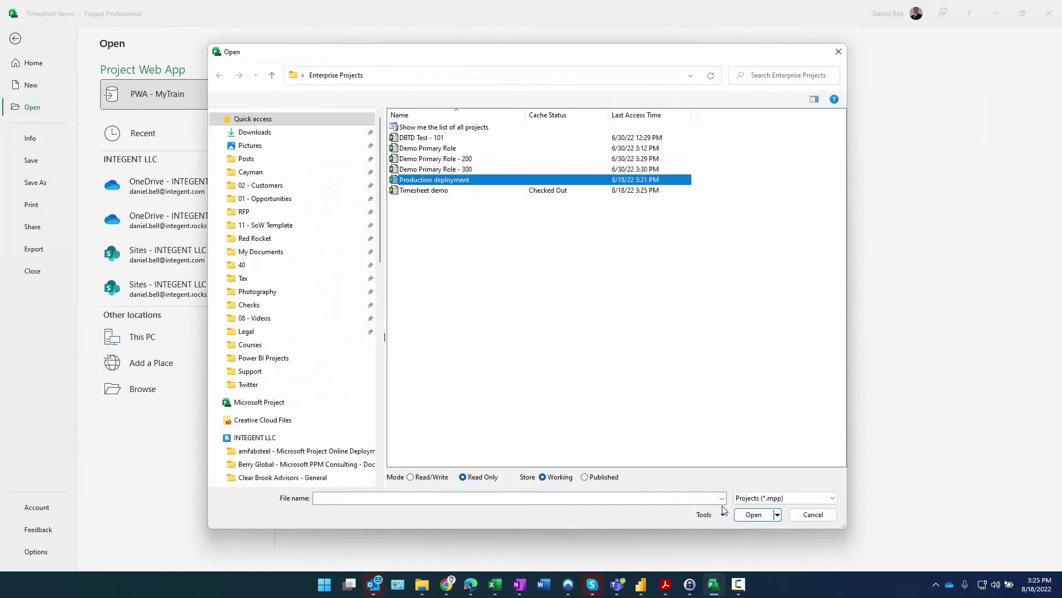
click(753, 514)
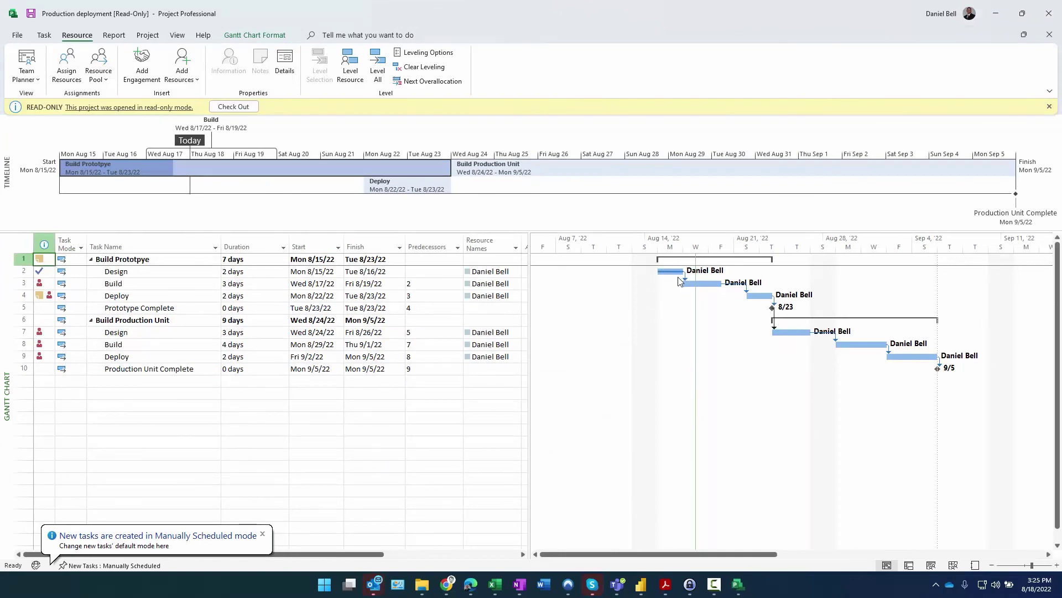
- Widen the Production deployment task table and add an Actual Work column after Resource Names
drag(526, 280, 585, 287)
click(567, 246)
text(active)
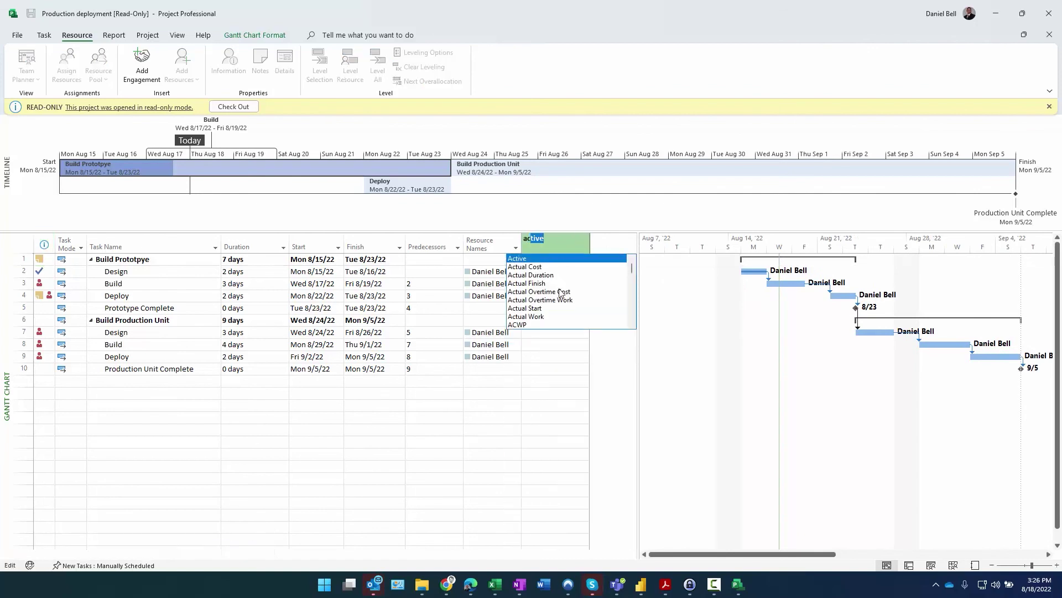
click(543, 317)
click(552, 272)
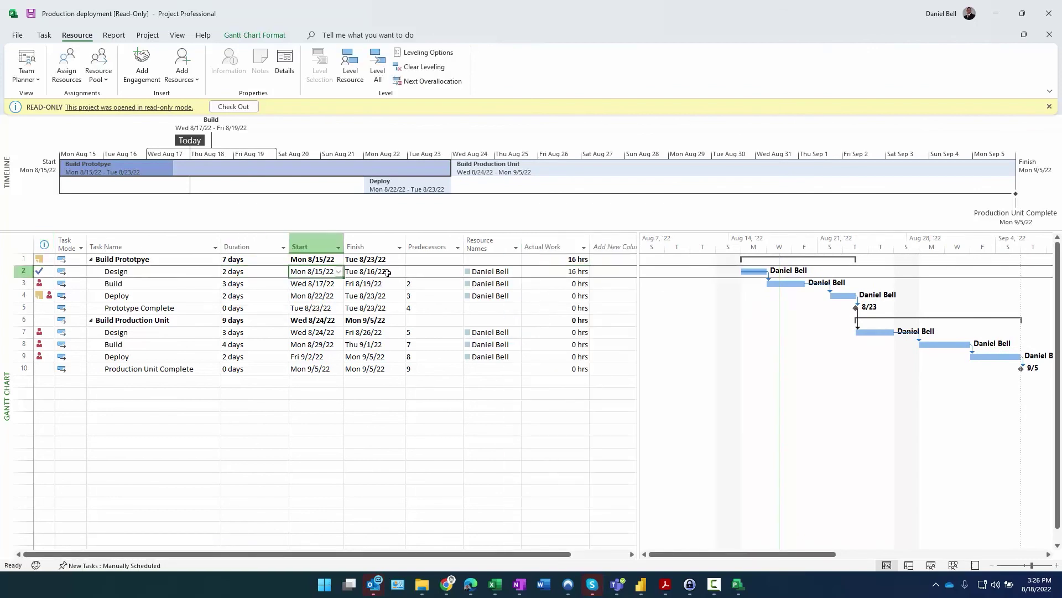
- Add a Remaining Work column after Actual Work and select the Design task under Build Prototype
click(612, 244)
text(recurring)
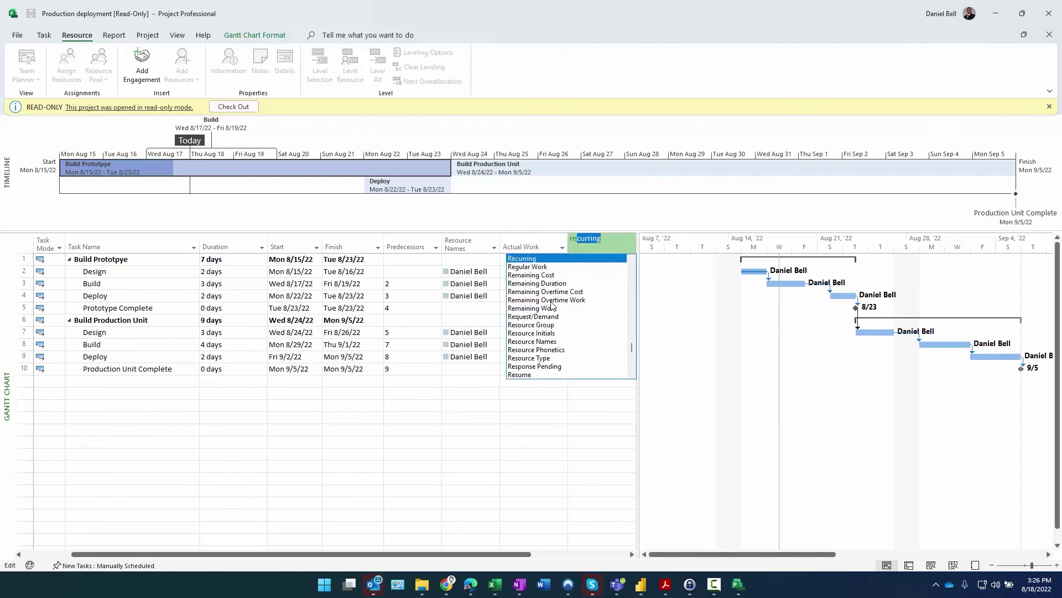
click(540, 308)
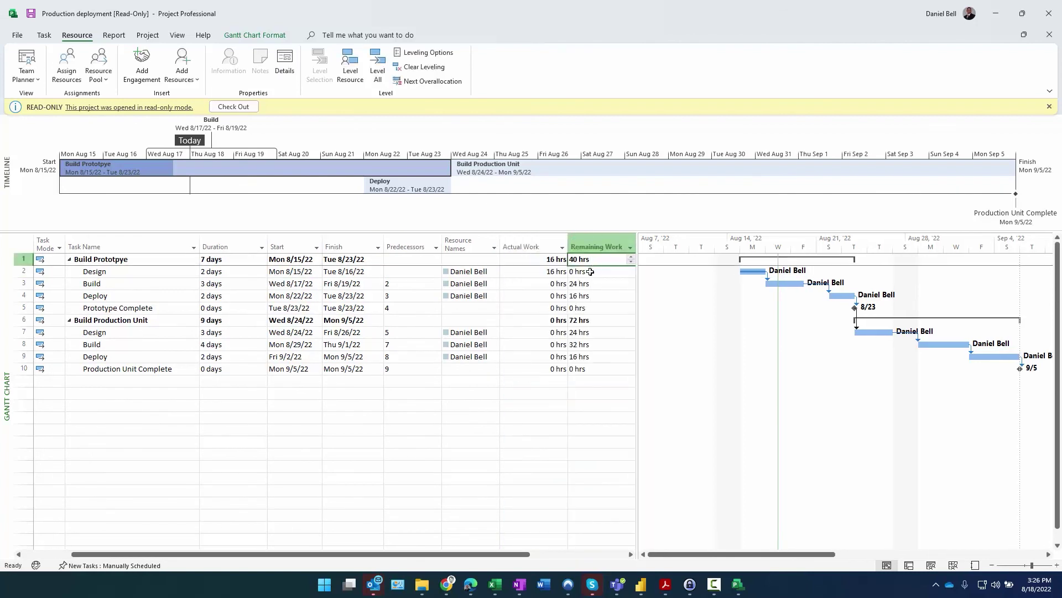
click(168, 268)
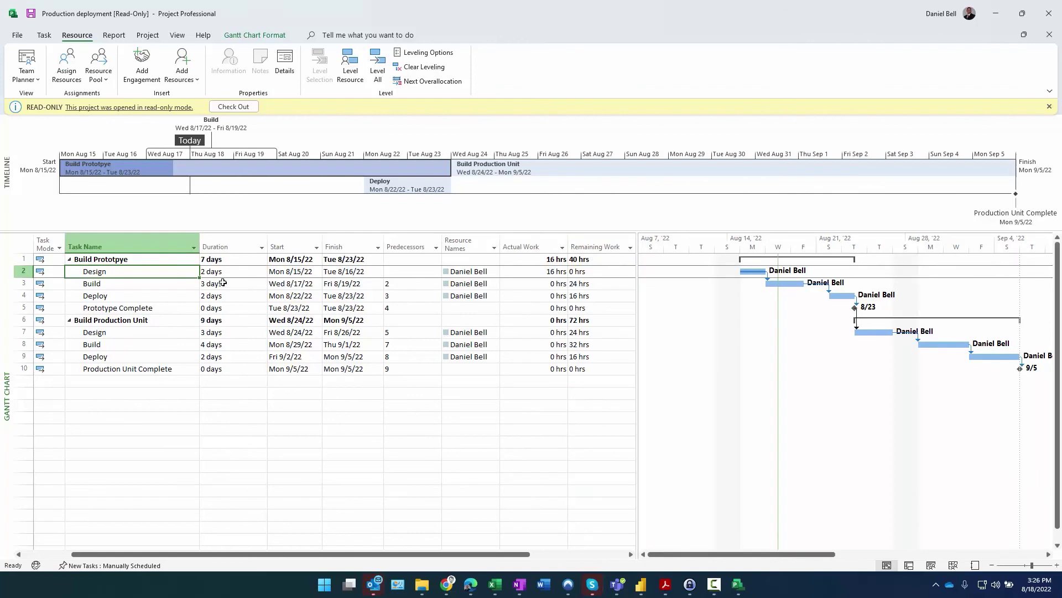
- Check out the Production deployment project and publish it
click(239, 107)
click(18, 35)
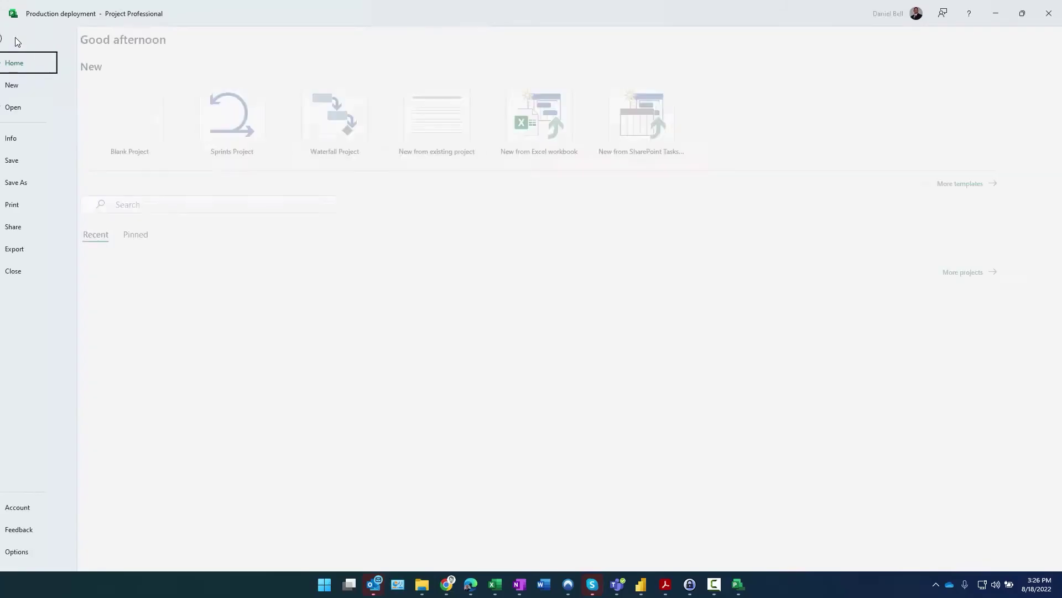
click(31, 138)
click(128, 147)
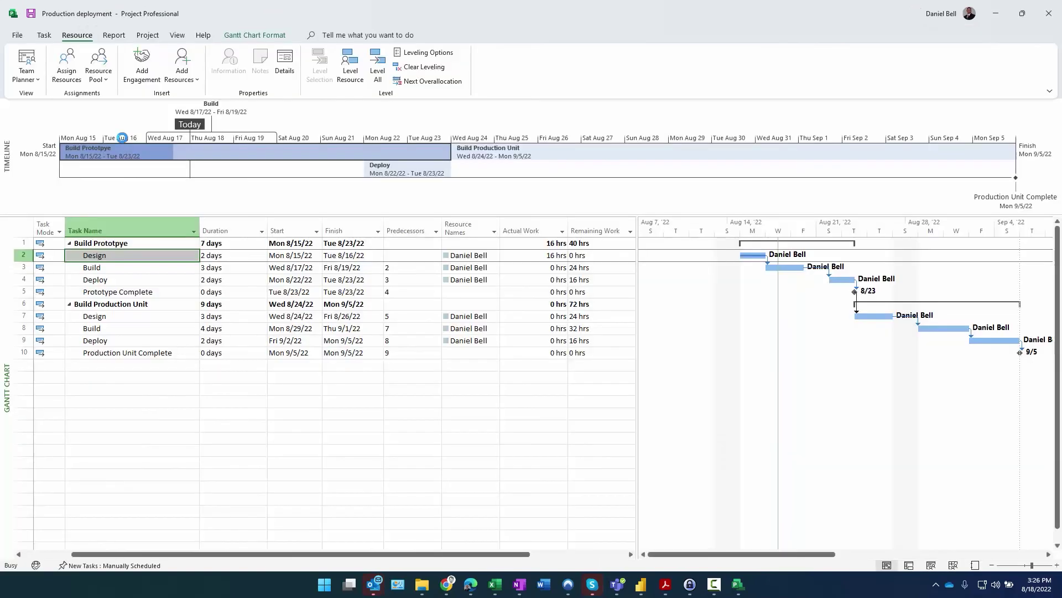
- Switch to the Timesheet demo project and publish it
mouse_move(742, 587)
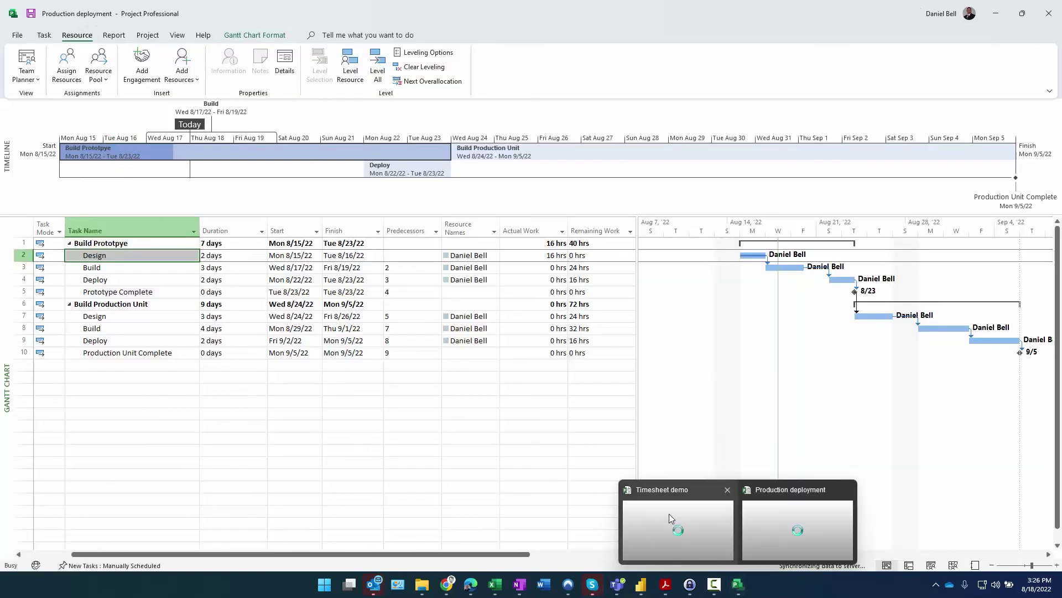
click(678, 553)
click(18, 36)
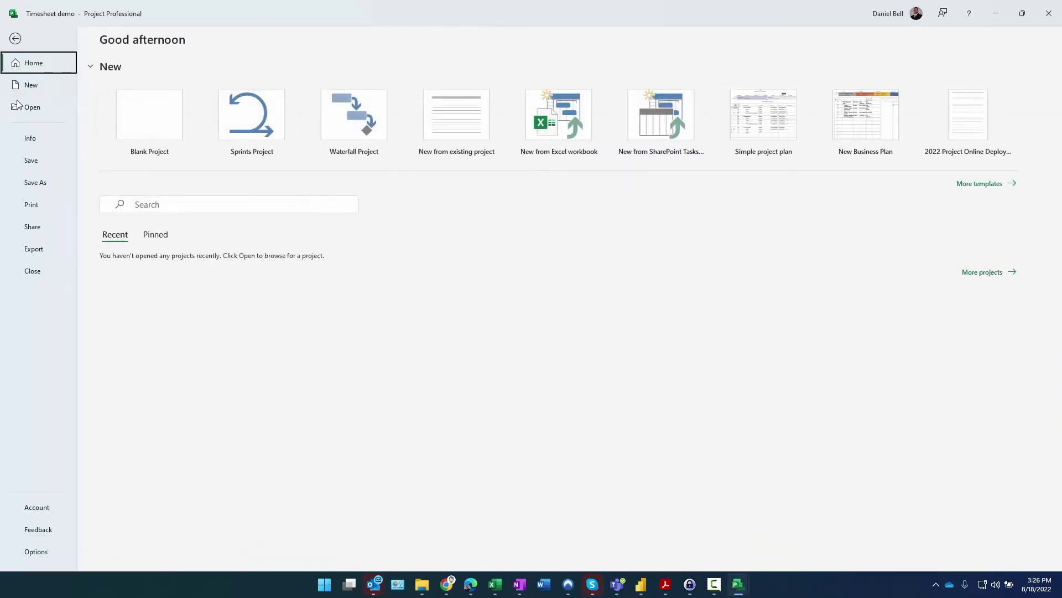
click(41, 136)
click(124, 155)
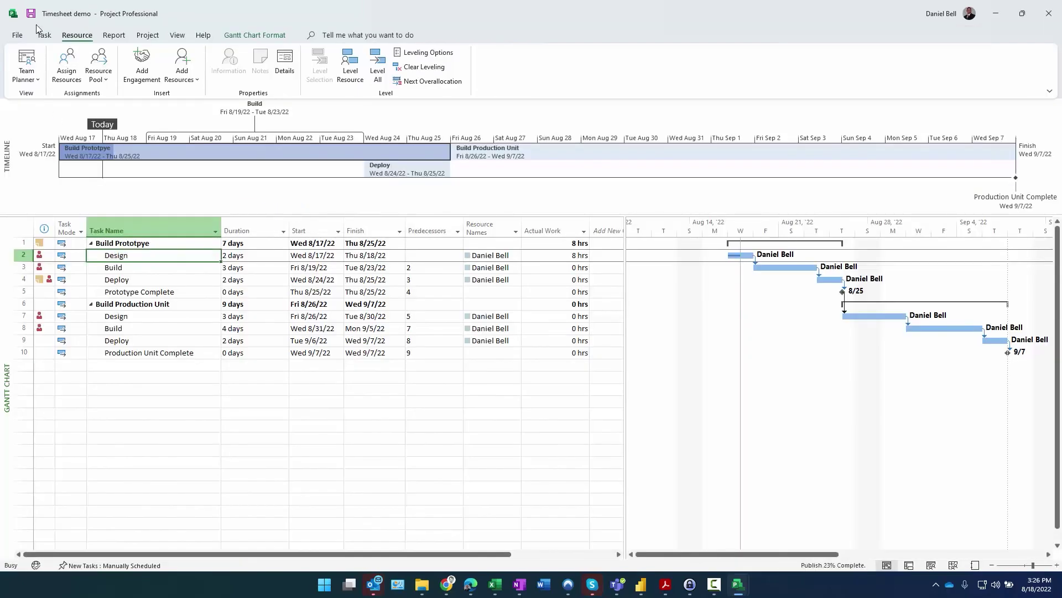
- Close the Timesheet demo and Production deployment projects, confirming the closing dialog for each
click(17, 35)
click(54, 273)
click(487, 325)
click(18, 34)
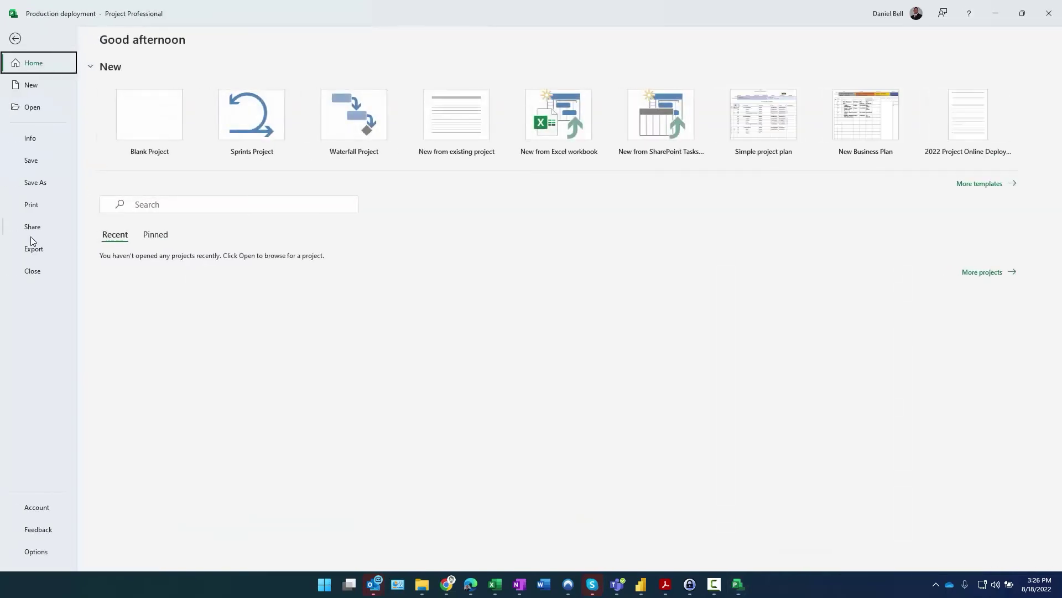
click(33, 270)
click(490, 326)
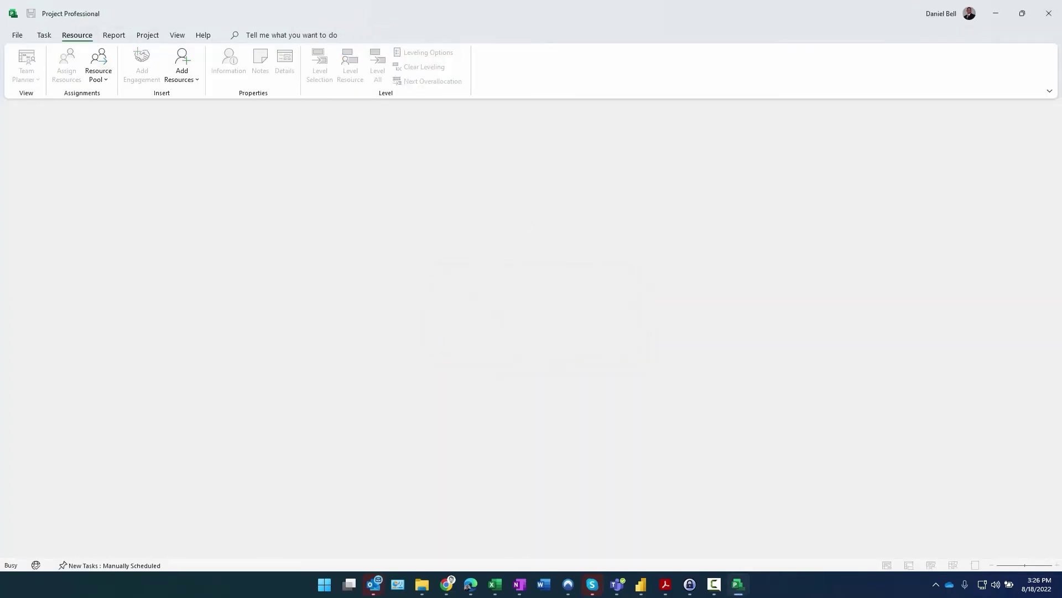
- Return to Project Web App in Chrome, open the timesheet and narrow the task pane to show the whole week's hours
mouse_move(445, 574)
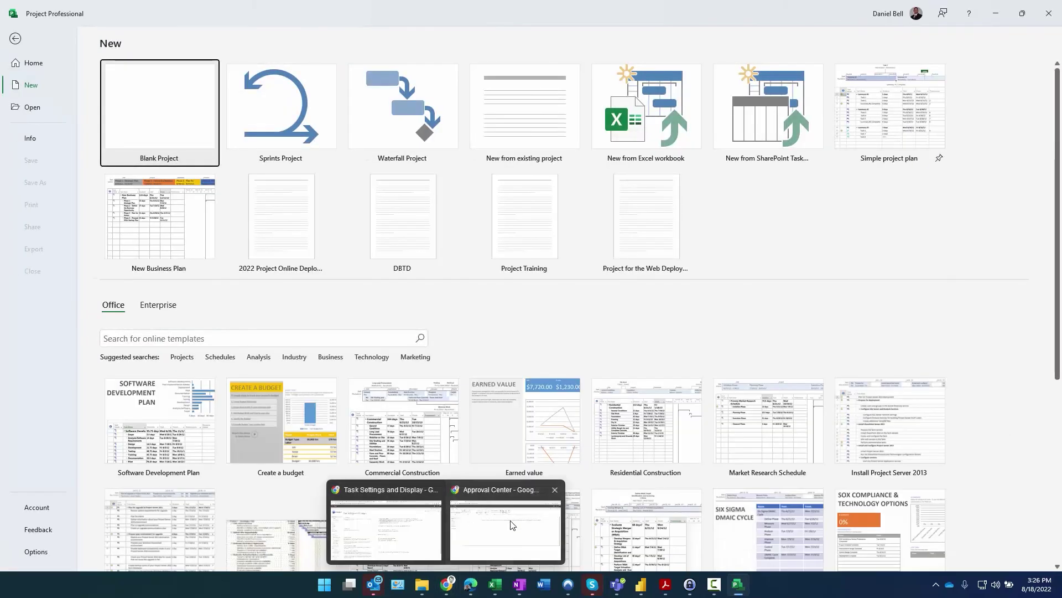
click(505, 529)
click(28, 202)
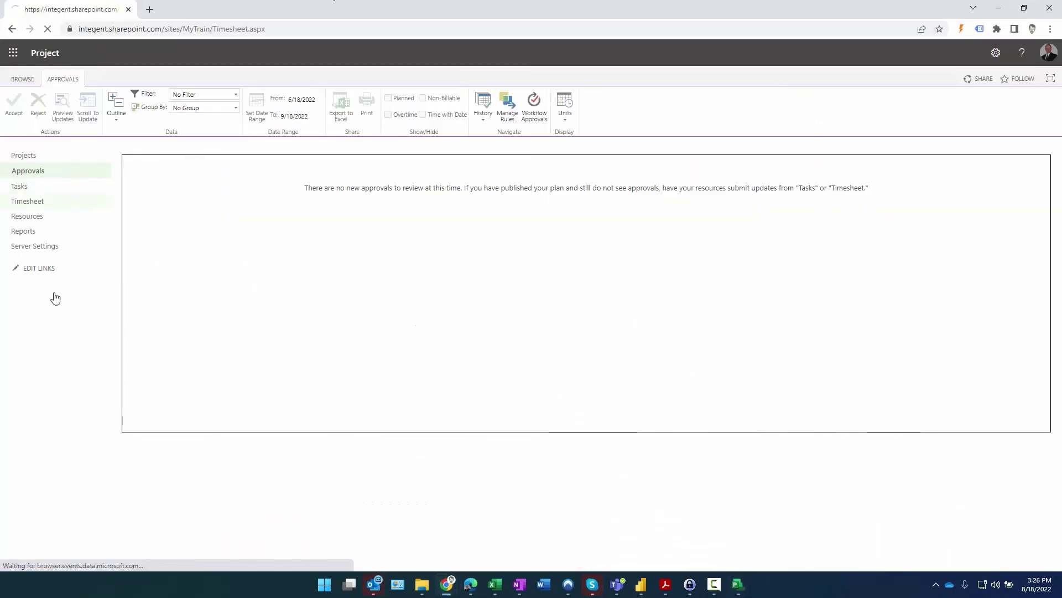
drag(815, 350, 514, 334)
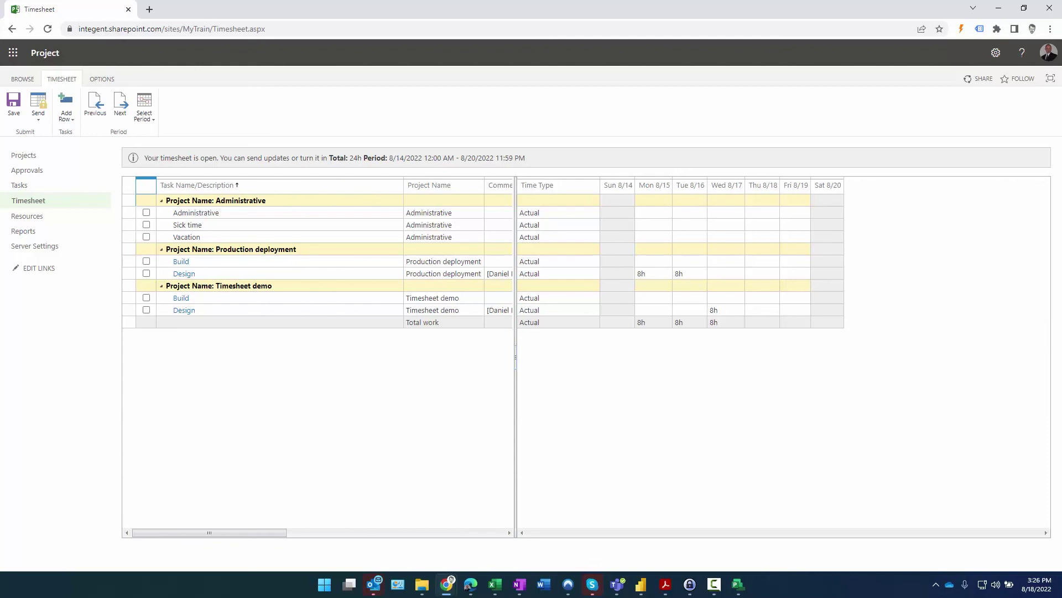
key(F10)
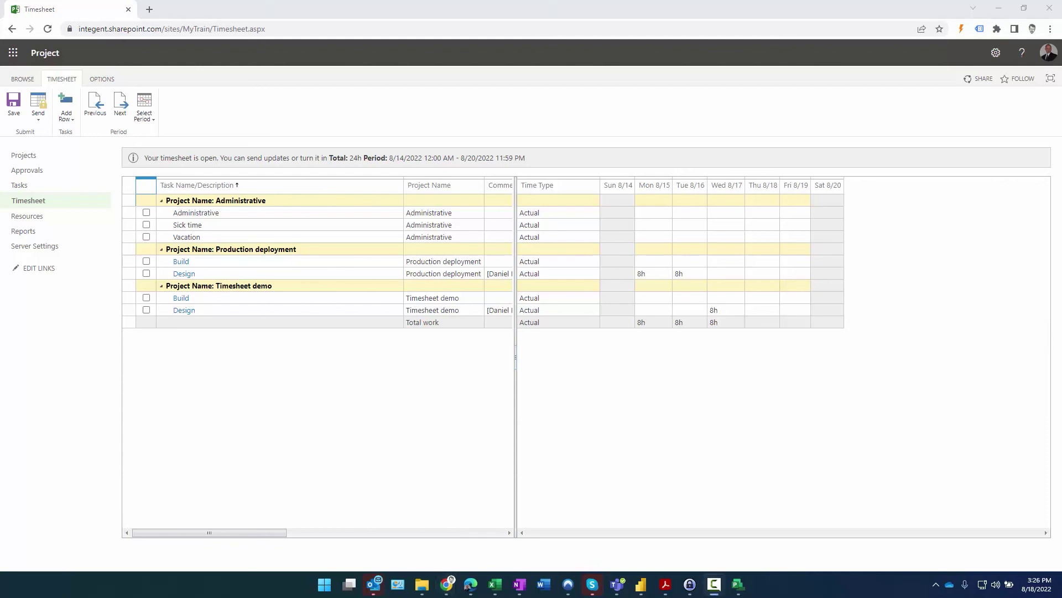